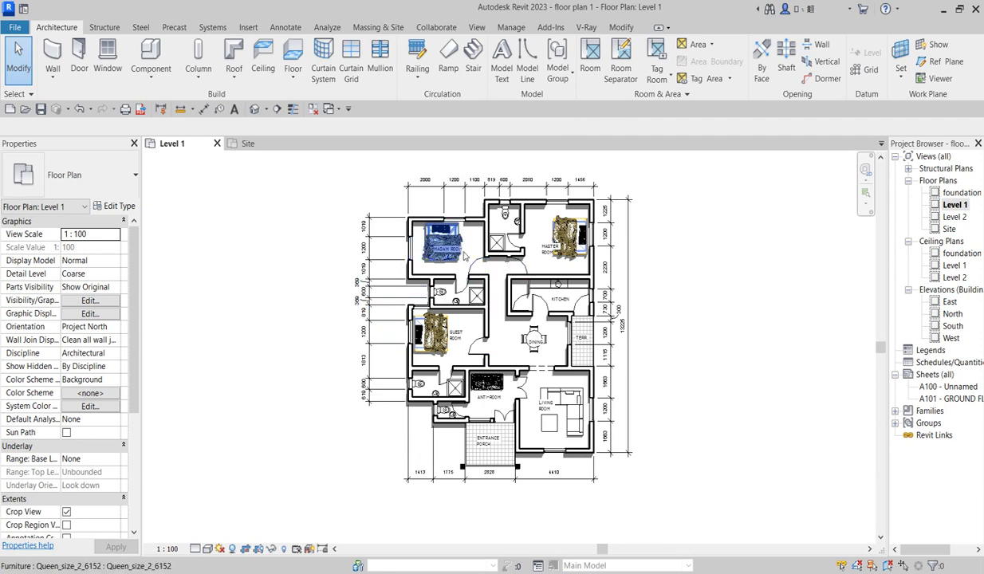
Zoom and pan around the Level 1 plan to inspect its dimensions, selecting the dining table.
{"action": "scroll", "coordinate": [464, 254], "scroll_direction": "up", "scroll_amount": 2}
{"action": "scroll", "coordinate": [463, 254], "scroll_direction": "up", "scroll_amount": 2}
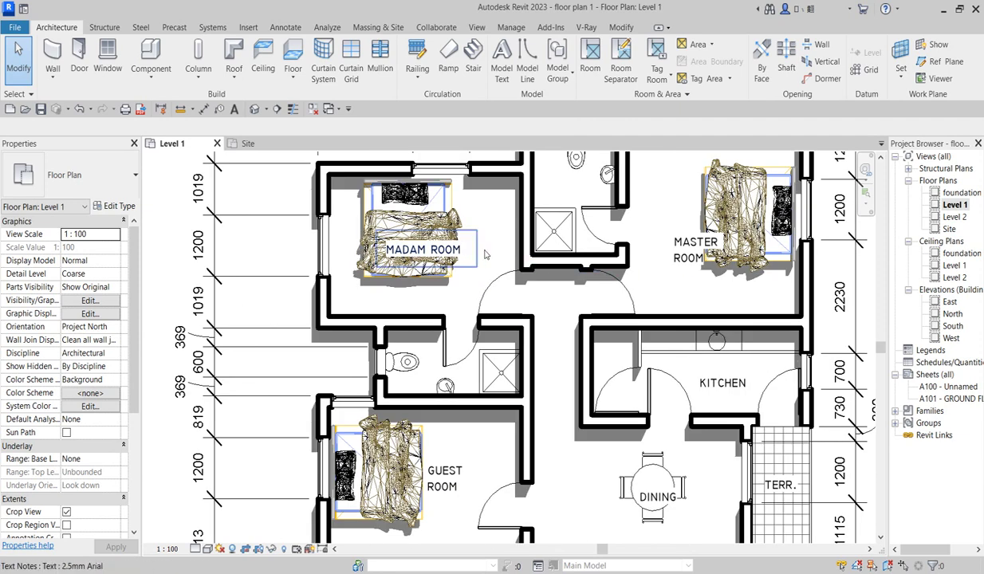
{"action": "scroll", "coordinate": [549, 342], "scroll_direction": "down", "scroll_amount": 1}
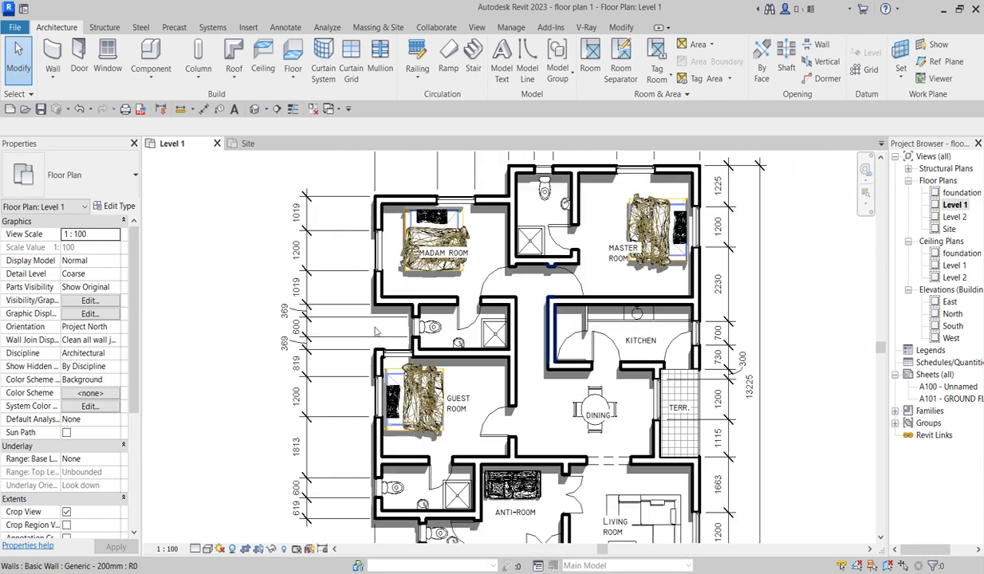
{"action": "scroll", "coordinate": [456, 366], "scroll_direction": "down", "scroll_amount": 1}
{"action": "scroll", "coordinate": [570, 347], "scroll_direction": "down", "scroll_amount": 1}
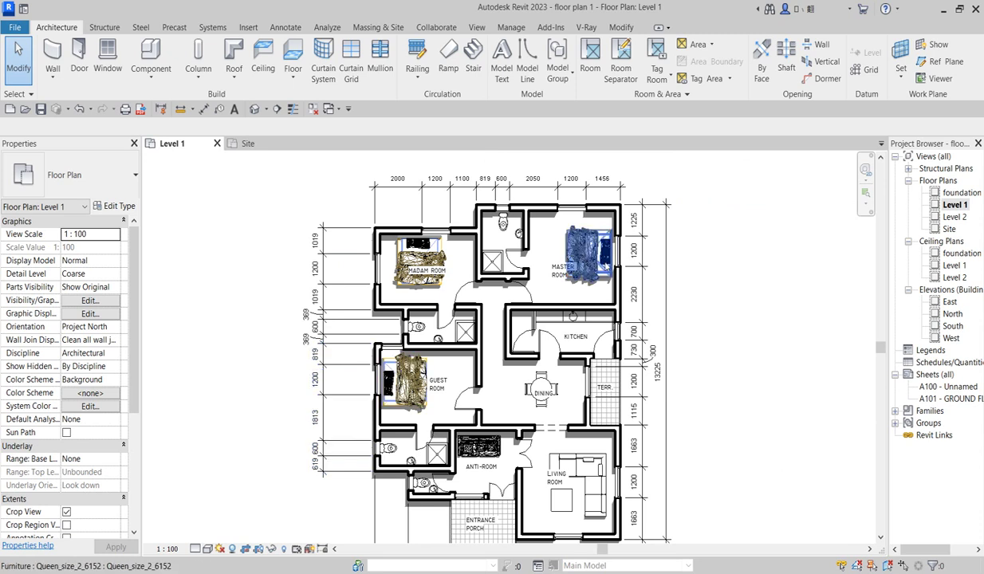
{"action": "middle_click_drag", "start_coordinate": [616, 444], "coordinate": [606, 402]}
{"action": "scroll", "coordinate": [599, 390], "scroll_direction": "up", "scroll_amount": 1}
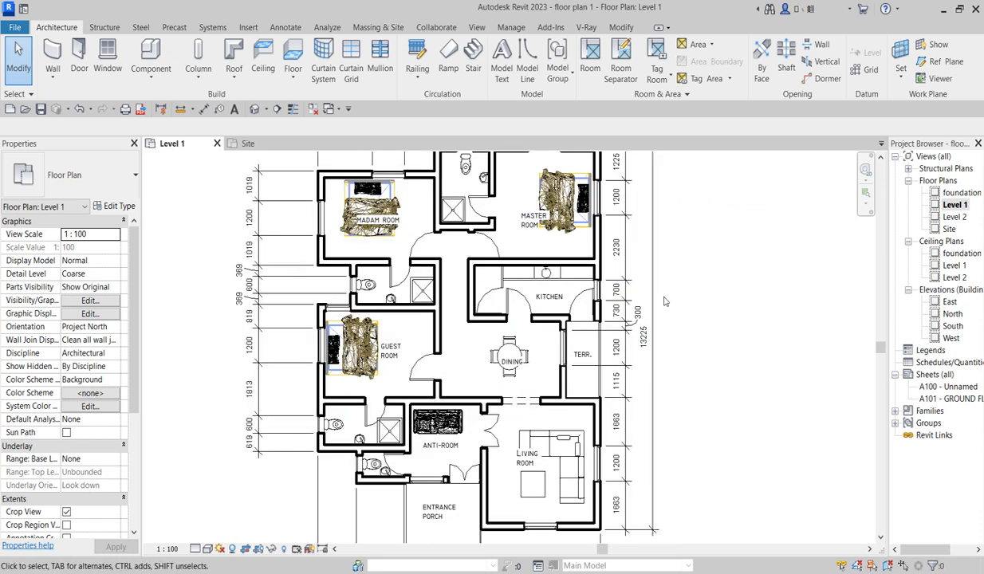
{"action": "scroll", "coordinate": [588, 367], "scroll_direction": "down", "scroll_amount": 2}
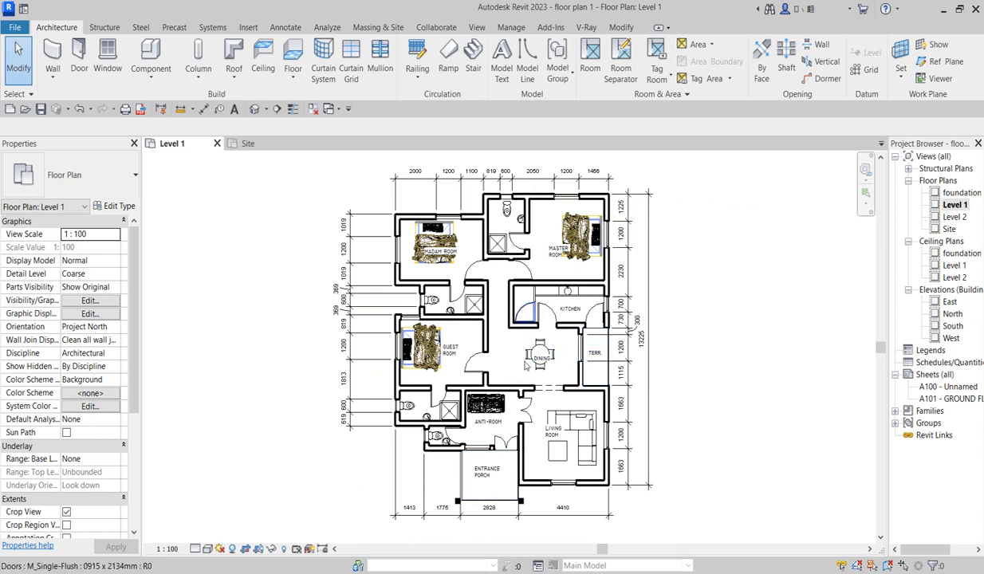
{"action": "left_click", "coordinate": [539, 352]}
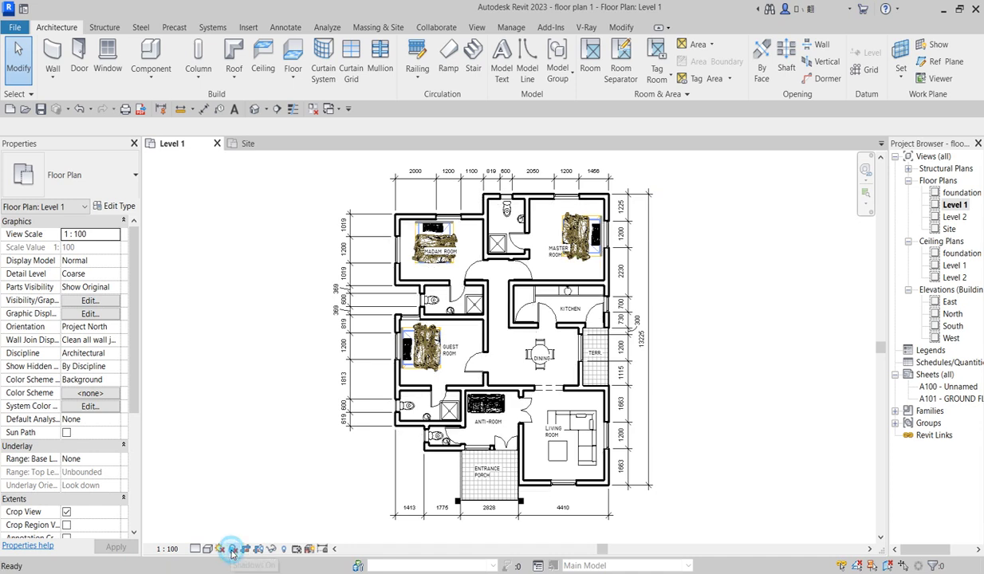
{"action": "scroll", "coordinate": [620, 321], "scroll_direction": "up", "scroll_amount": 2}
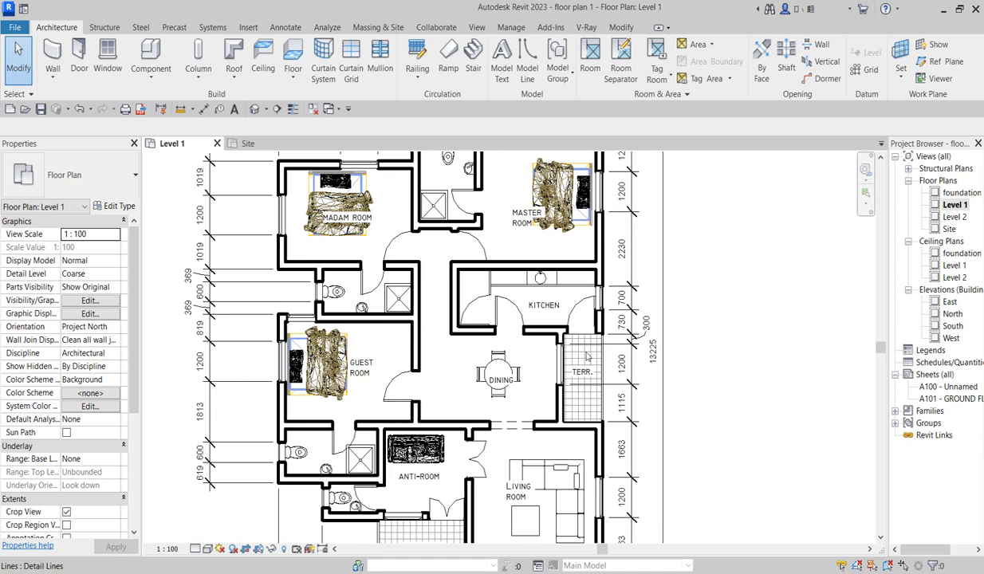
{"action": "scroll", "coordinate": [540, 273], "scroll_direction": "down", "scroll_amount": 2}
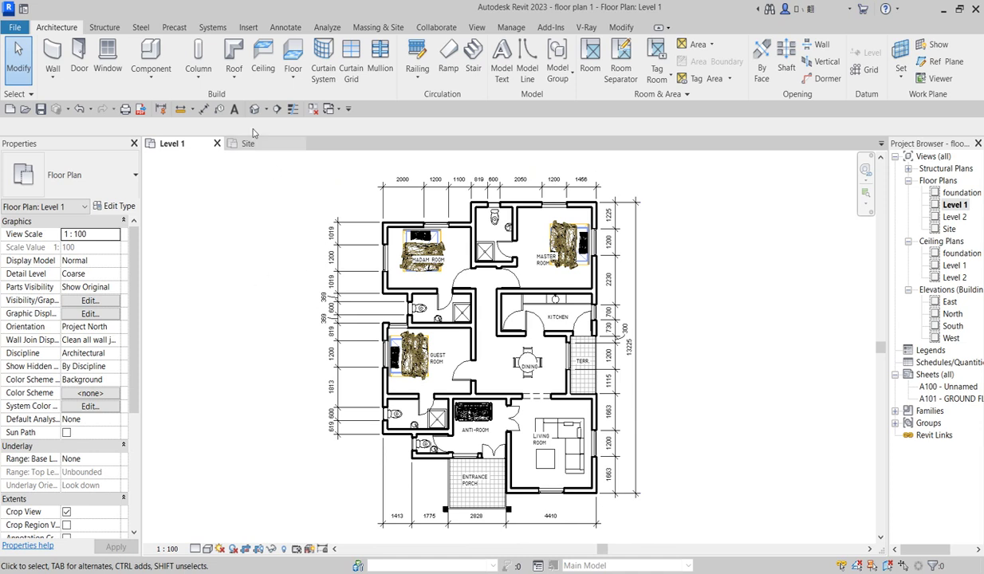
Start a Roof by Footprint with a 600 offset and slope-defining edges.
{"action": "left_click", "coordinate": [237, 78]}
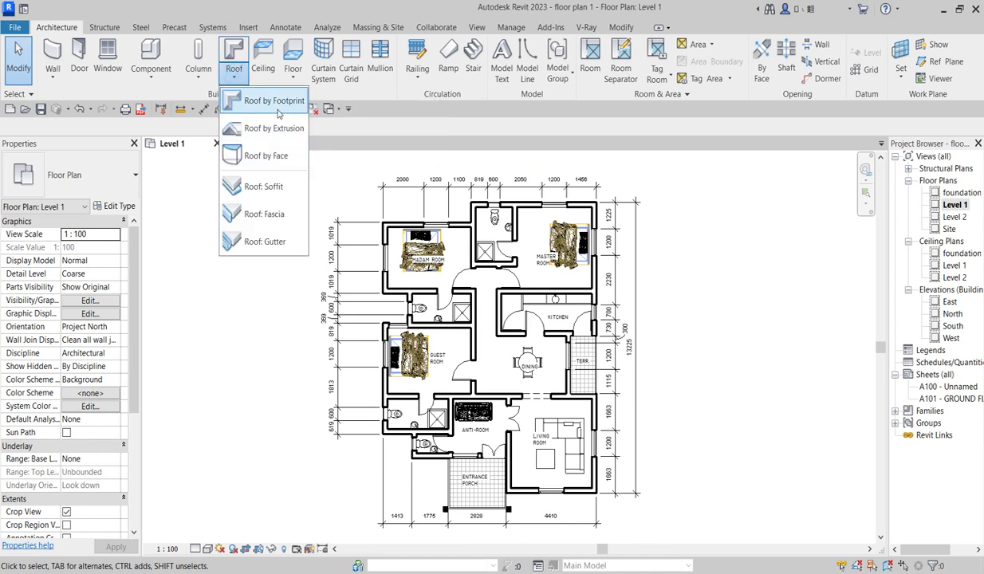
{"action": "left_click", "coordinate": [259, 100]}
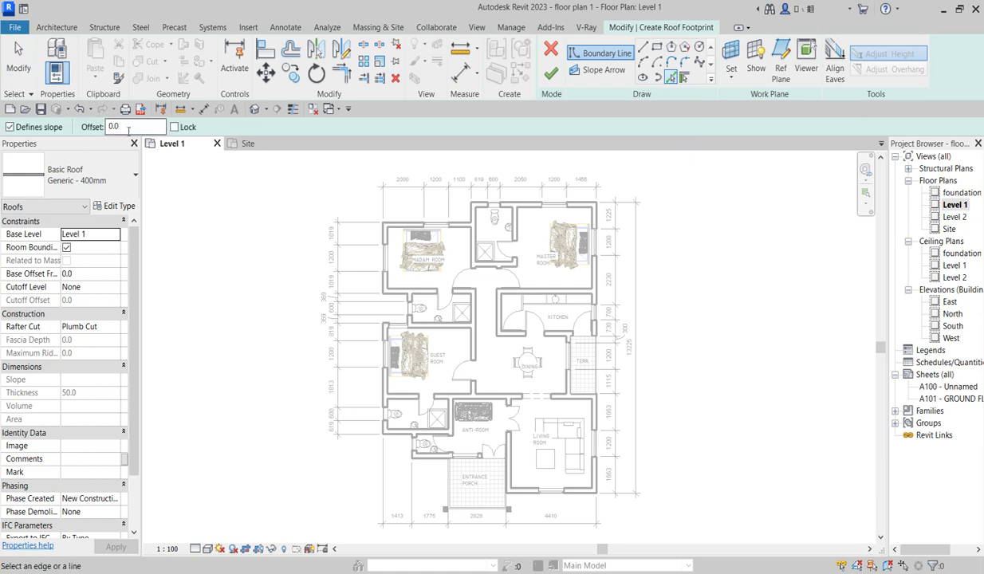
{"action": "left_click", "coordinate": [127, 127]}
{"action": "type", "text": "600"}
{"action": "key", "text": "Return"}
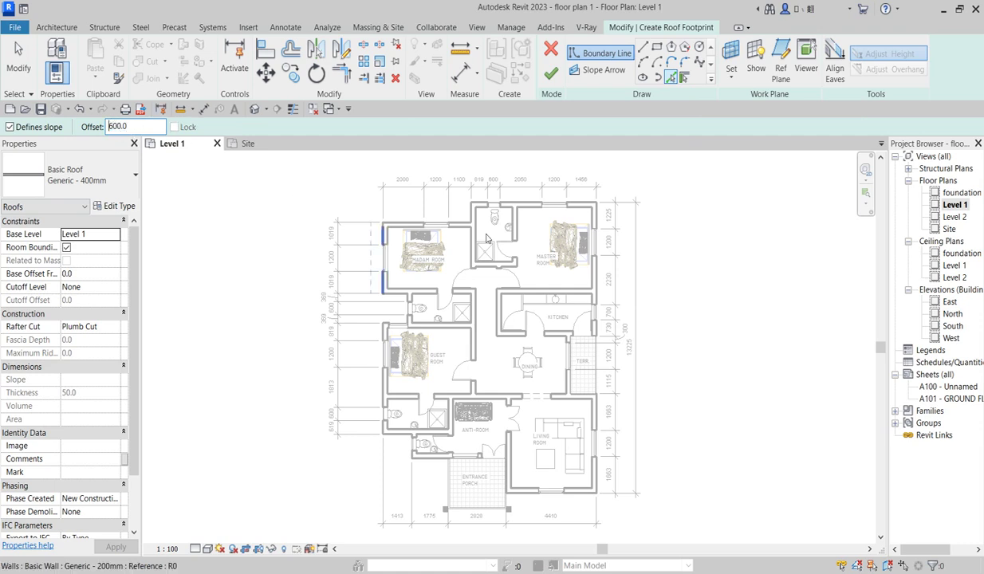
Pick the top, right, bottom, porch, toilet and lower-left exterior walls as sloped roof edges.
{"action": "left_click", "coordinate": [525, 202]}
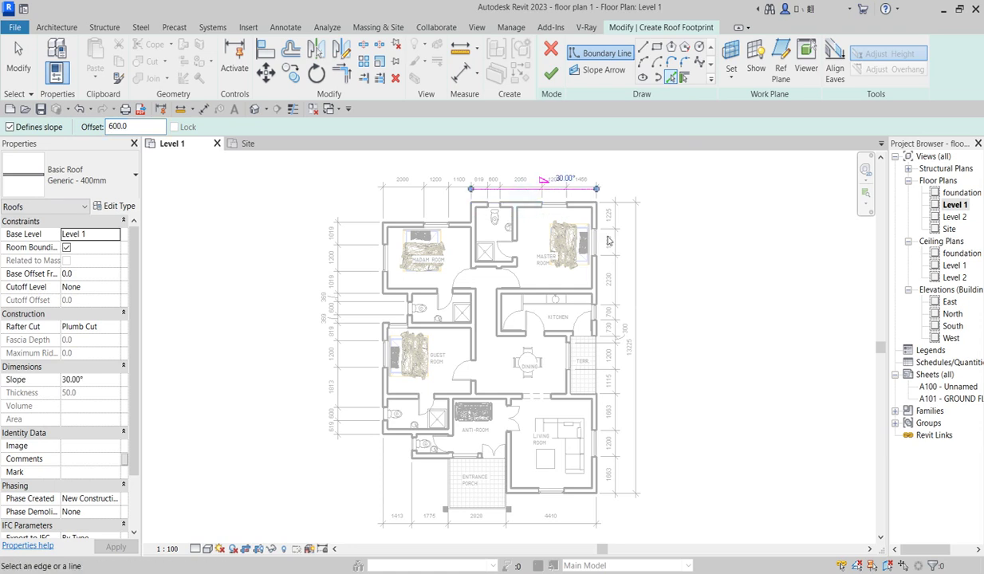
{"action": "left_click", "coordinate": [595, 271]}
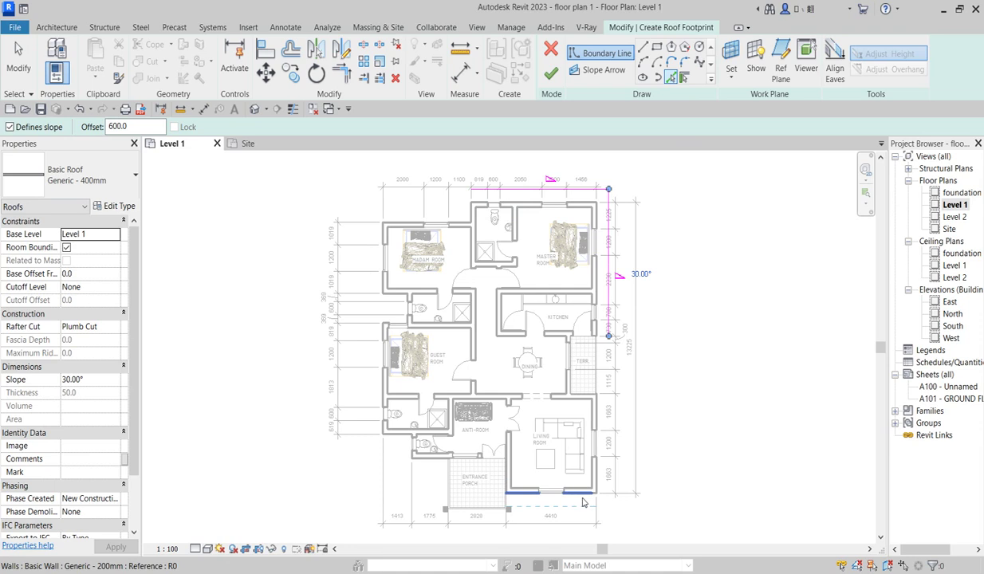
{"action": "left_click", "coordinate": [582, 499]}
{"action": "scroll", "coordinate": [510, 504], "scroll_direction": "up", "scroll_amount": 2}
{"action": "scroll", "coordinate": [487, 510], "scroll_direction": "up", "scroll_amount": 2}
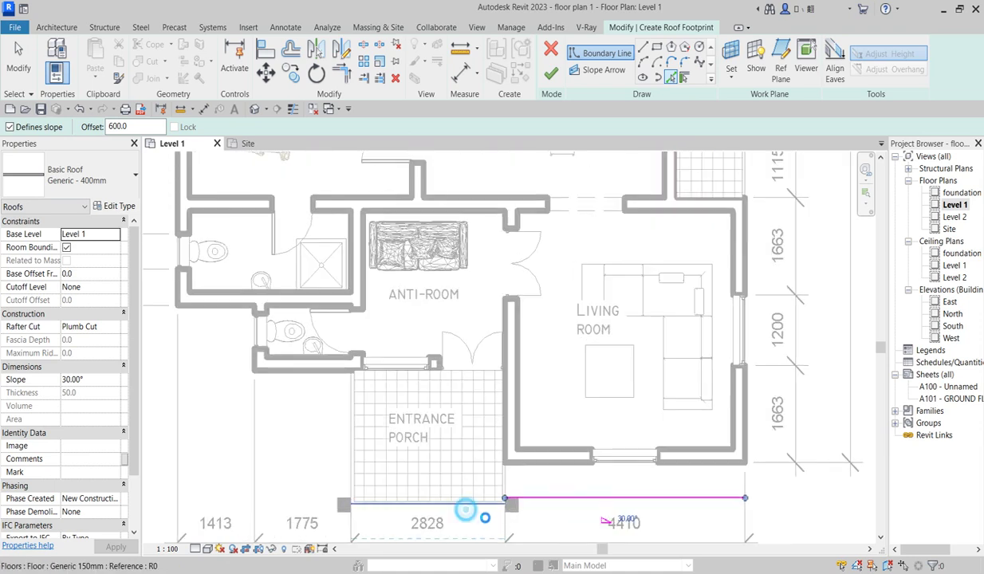
{"action": "left_click", "coordinate": [450, 499]}
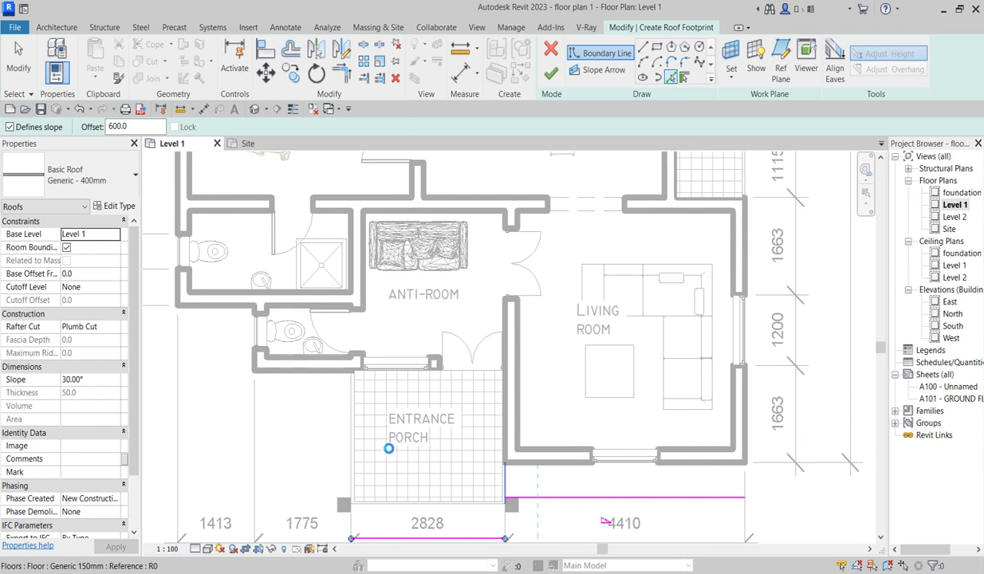
{"action": "left_click", "coordinate": [349, 448]}
{"action": "left_click", "coordinate": [262, 373]}
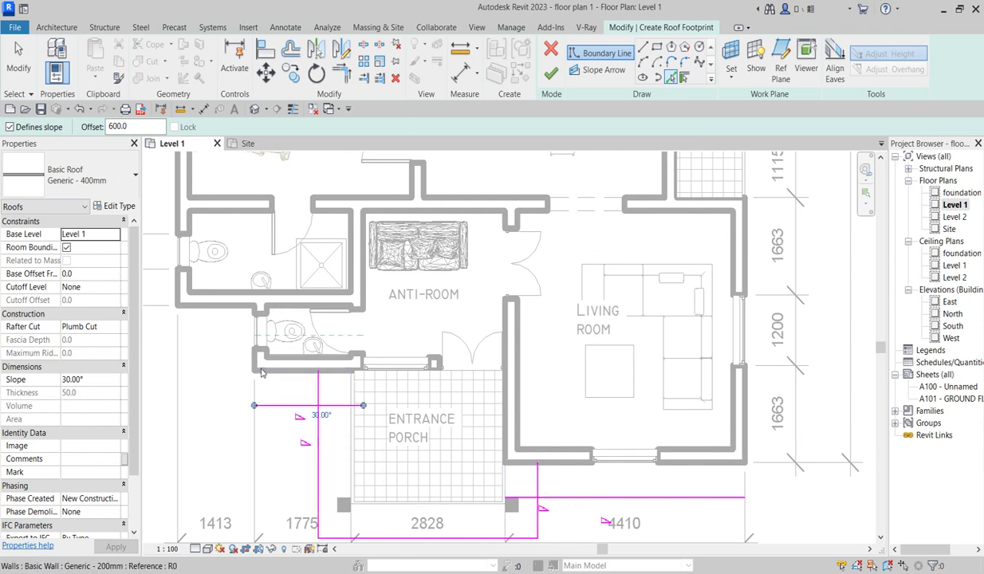
{"action": "left_click", "coordinate": [203, 327]}
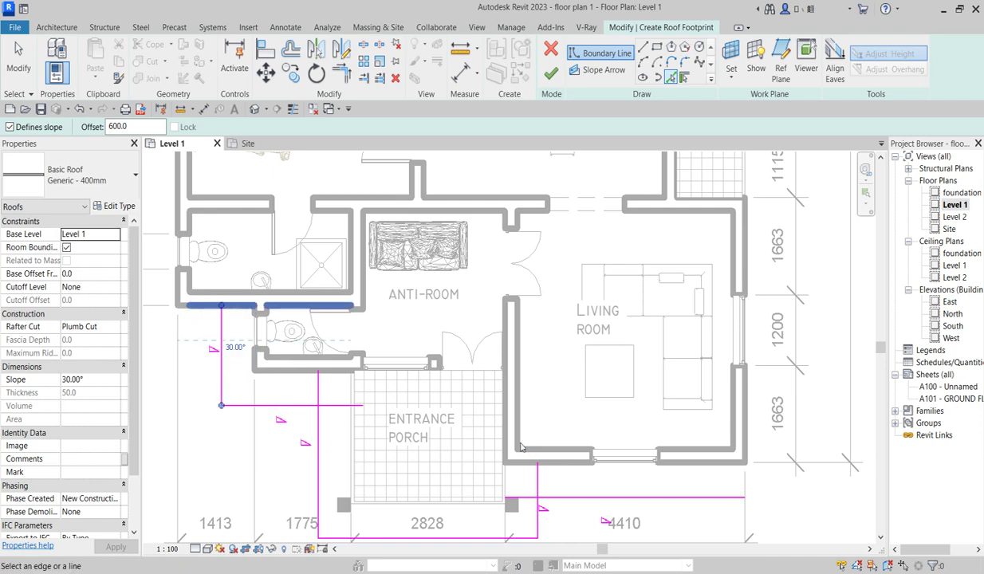
Add roof edges along the guest room wall and both Madam Room walls.
{"action": "scroll", "coordinate": [524, 447], "scroll_direction": "down", "scroll_amount": 1}
{"action": "scroll", "coordinate": [524, 447], "scroll_direction": "down", "scroll_amount": 1}
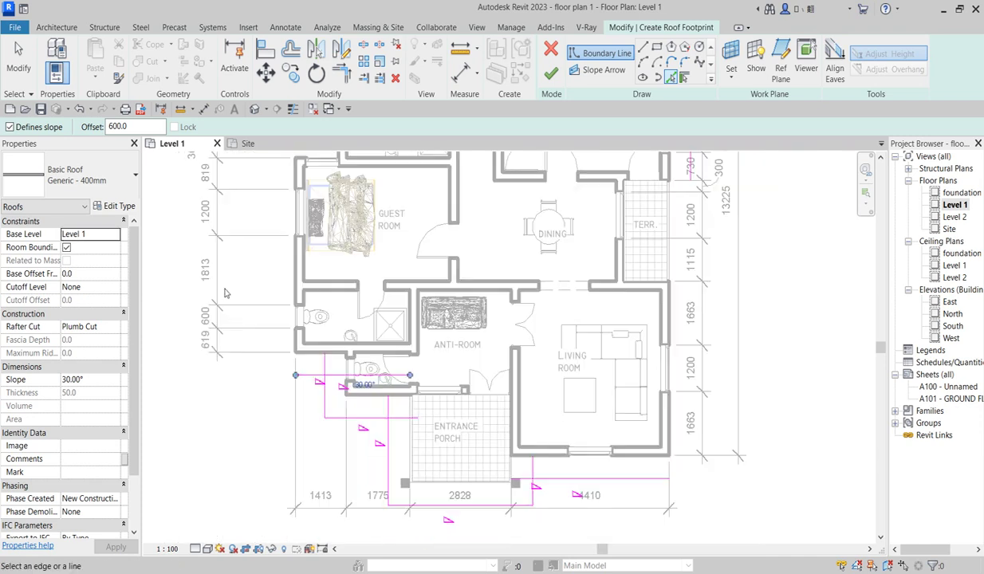
{"action": "left_click", "coordinate": [292, 267]}
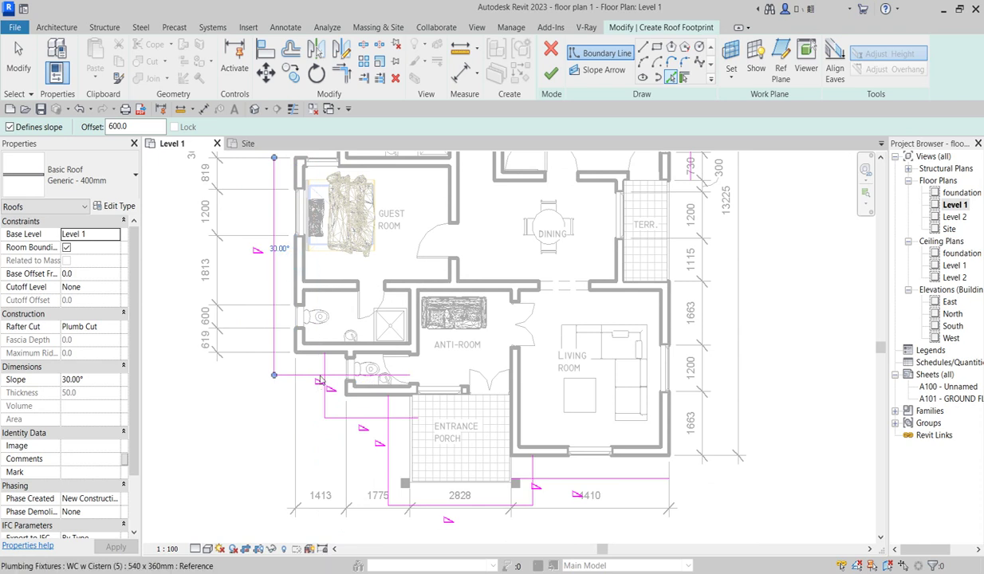
{"action": "scroll", "coordinate": [319, 379], "scroll_direction": "down", "scroll_amount": 1}
{"action": "scroll", "coordinate": [319, 379], "scroll_direction": "down", "scroll_amount": 1}
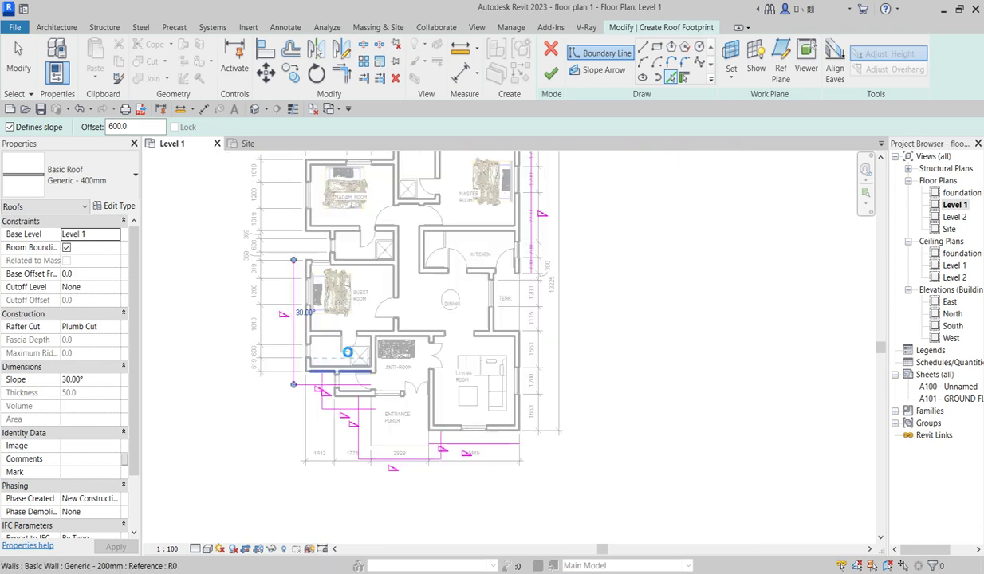
{"action": "scroll", "coordinate": [363, 389], "scroll_direction": "down", "scroll_amount": 1}
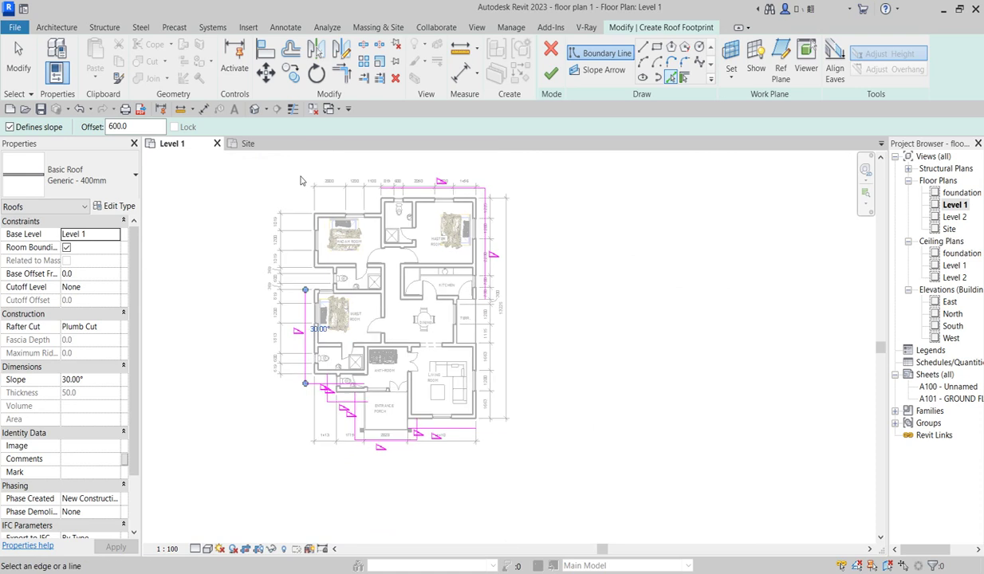
{"action": "left_click", "coordinate": [322, 212]}
{"action": "scroll", "coordinate": [375, 231], "scroll_direction": "up", "scroll_amount": 1}
{"action": "scroll", "coordinate": [376, 238], "scroll_direction": "up", "scroll_amount": 1}
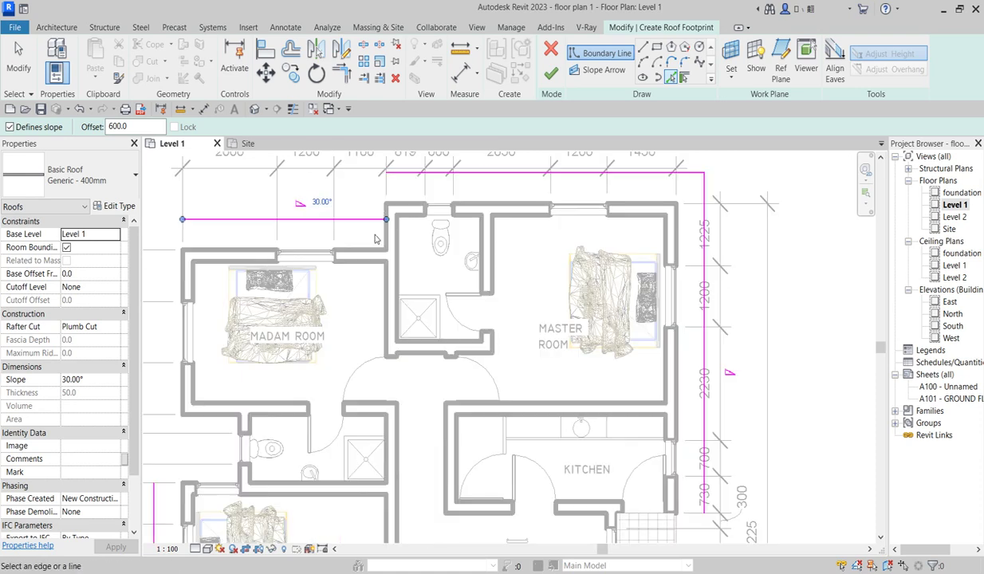
{"action": "left_click", "coordinate": [381, 234]}
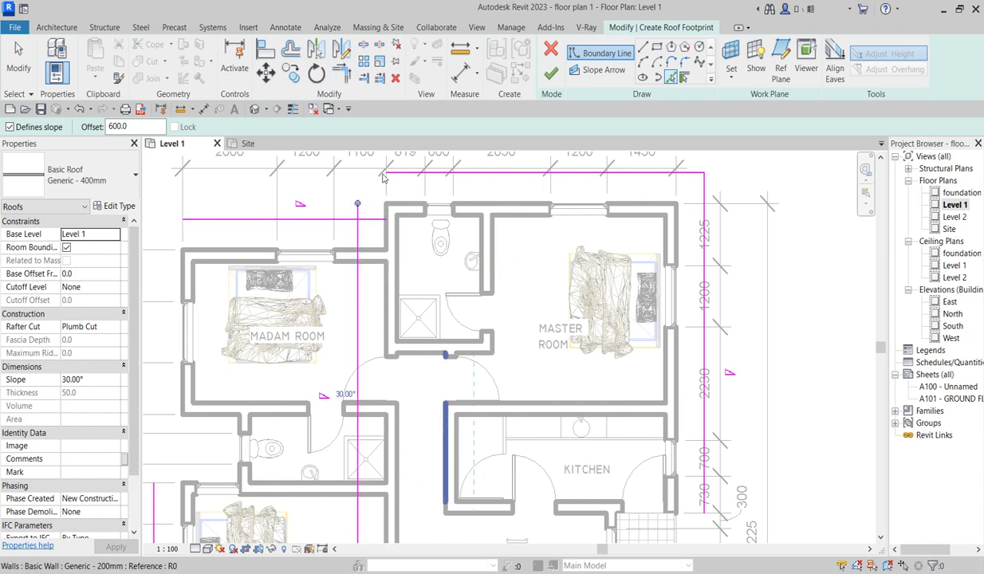
{"action": "scroll", "coordinate": [440, 410], "scroll_direction": "down", "scroll_amount": 1}
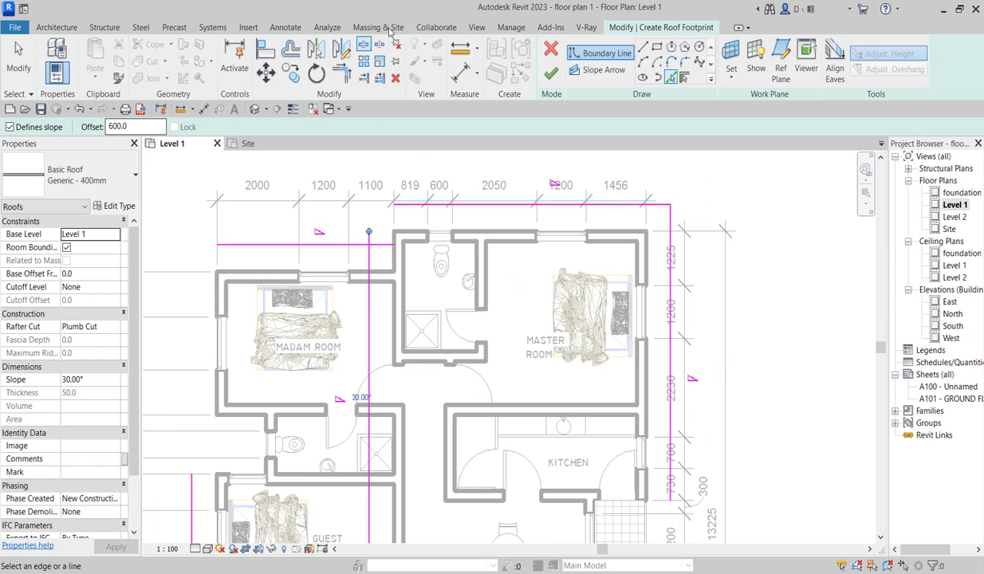
Trim the top roof edges into a corner and extend the bottom edge to the vertical edge.
{"action": "left_click", "coordinate": [341, 72]}
{"action": "scroll", "coordinate": [374, 253], "scroll_direction": "up", "scroll_amount": 2}
{"action": "left_click", "coordinate": [367, 254]}
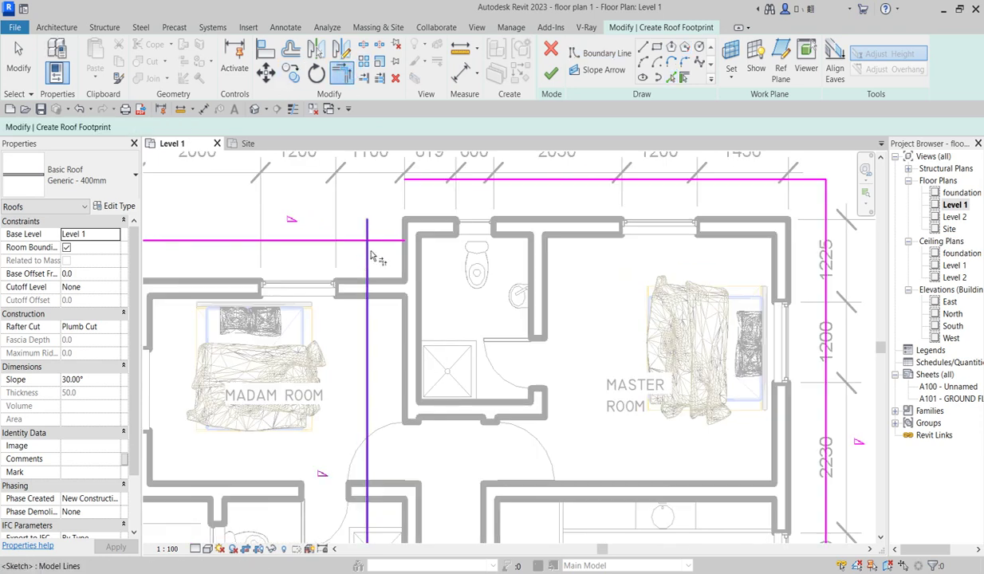
{"action": "left_click", "coordinate": [375, 229]}
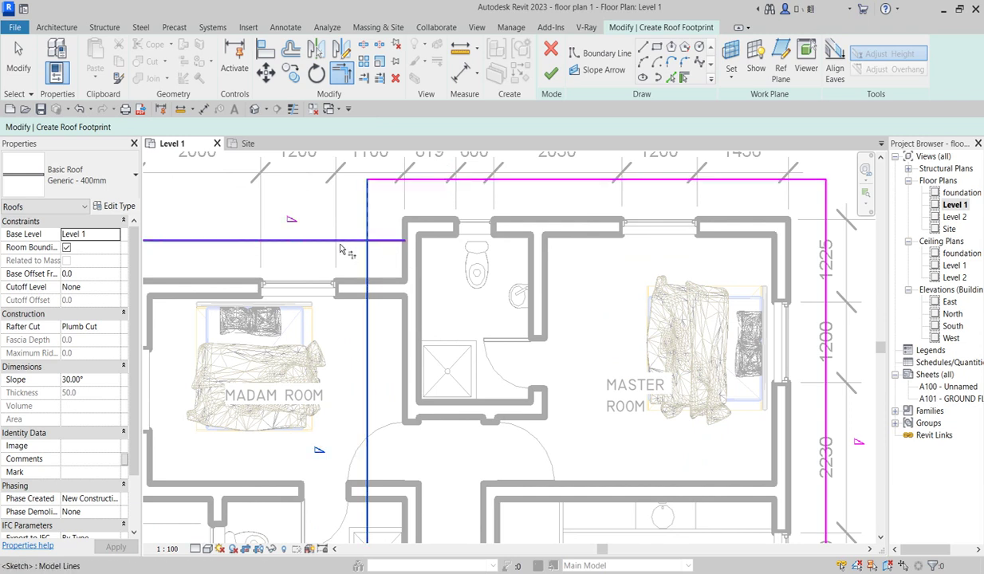
{"action": "left_click", "coordinate": [340, 243]}
{"action": "scroll", "coordinate": [351, 248], "scroll_direction": "down", "scroll_amount": 3}
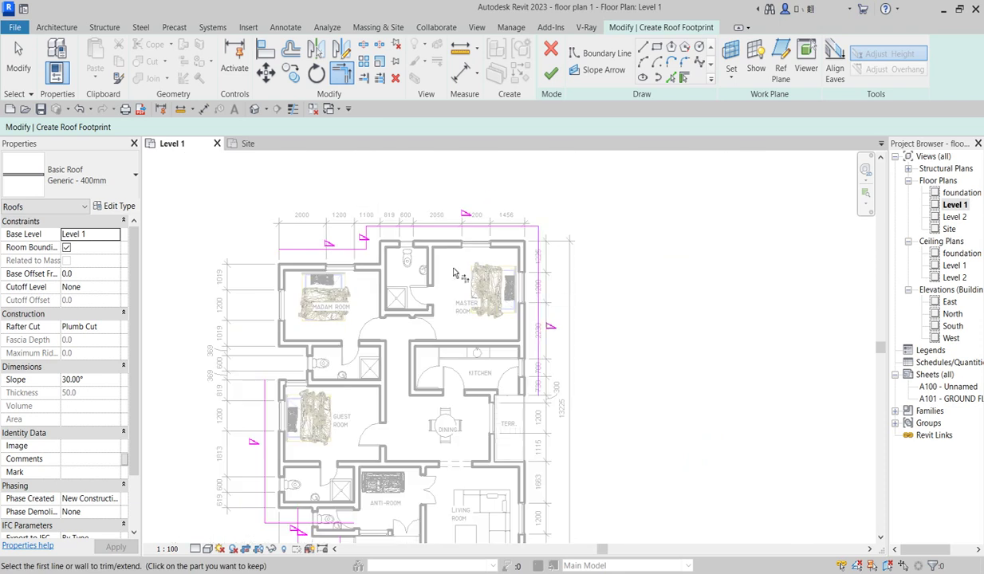
{"action": "middle_click_drag", "start_coordinate": [528, 527], "coordinate": [534, 386]}
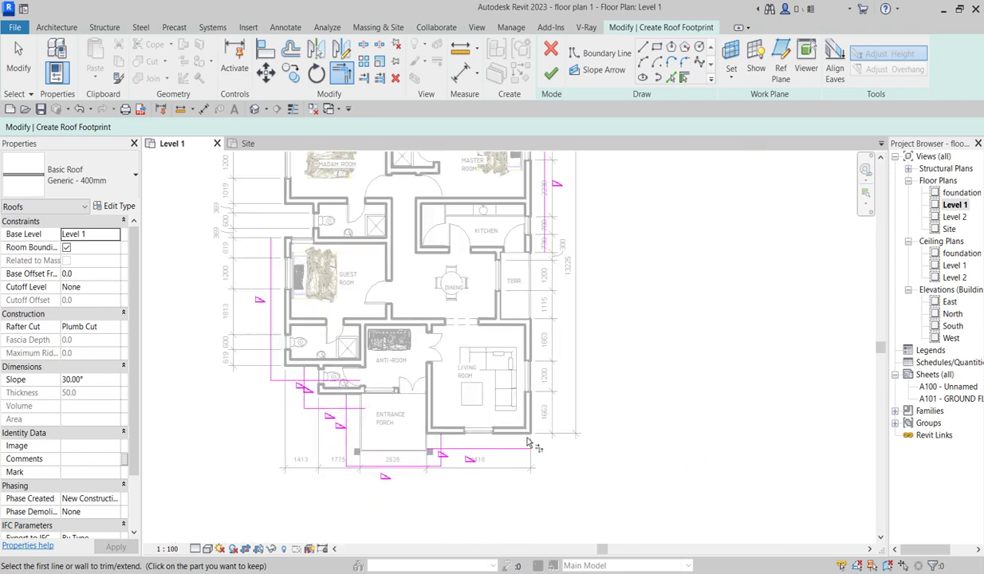
{"action": "left_click", "coordinate": [508, 451]}
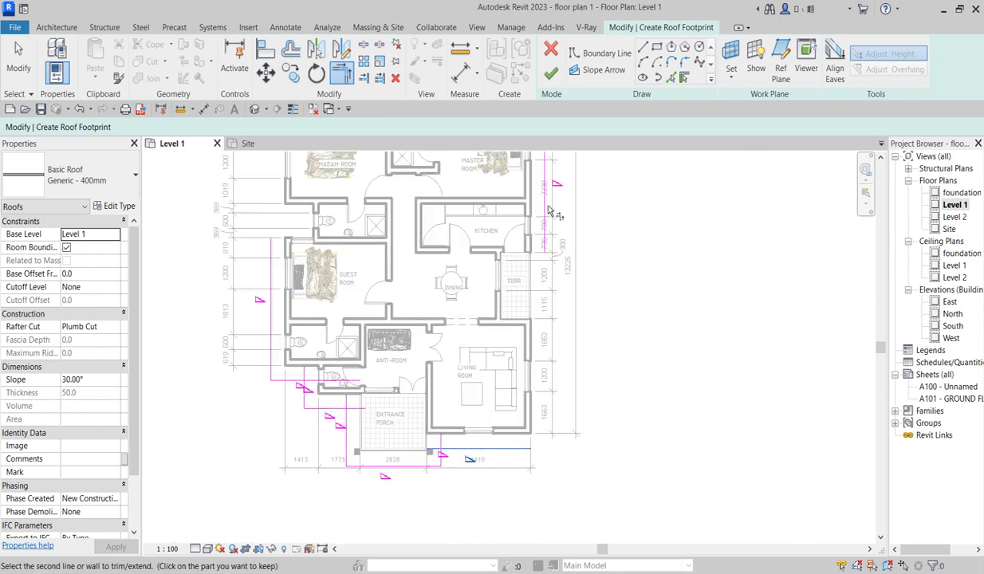
{"action": "left_click", "coordinate": [547, 210]}
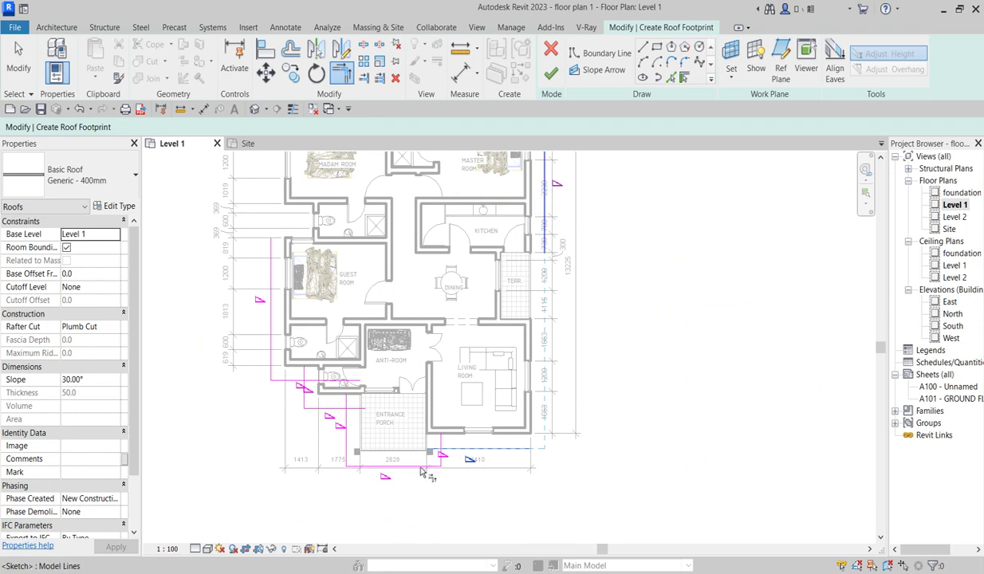
Trim the porch boundary lines and the top-left lines into clean corners.
{"action": "scroll", "coordinate": [431, 470], "scroll_direction": "up", "scroll_amount": 2}
{"action": "scroll", "coordinate": [468, 465], "scroll_direction": "up", "scroll_amount": 2}
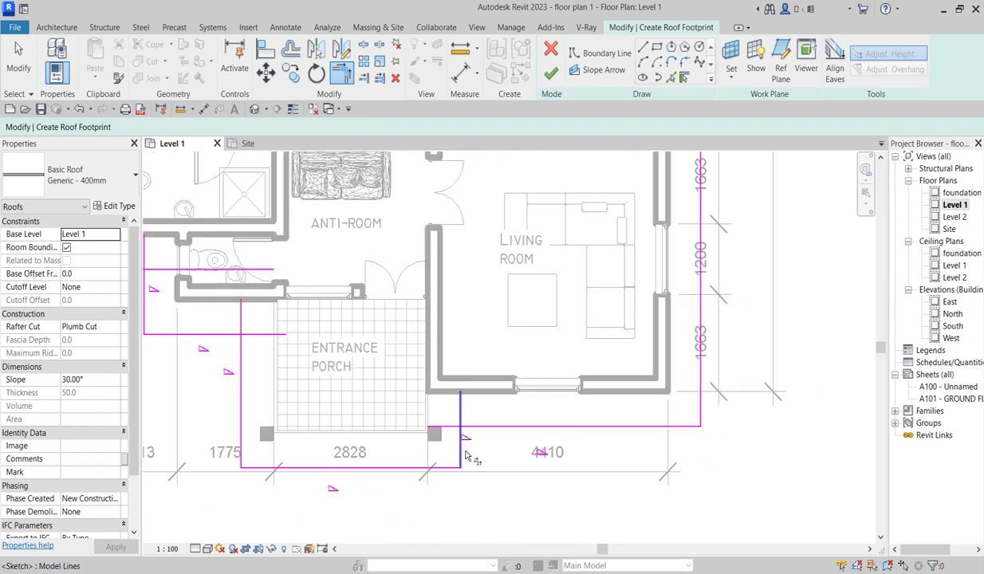
{"action": "left_click", "coordinate": [461, 428]}
{"action": "left_click", "coordinate": [480, 425]}
{"action": "scroll", "coordinate": [480, 425], "scroll_direction": "down", "scroll_amount": 3}
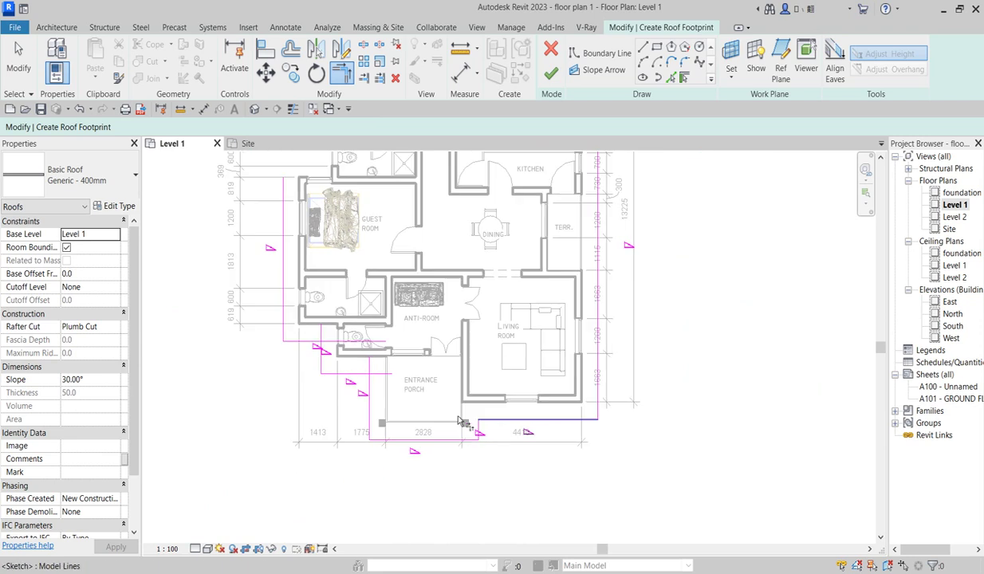
{"action": "scroll", "coordinate": [367, 367], "scroll_direction": "up", "scroll_amount": 2}
{"action": "left_click", "coordinate": [363, 360]}
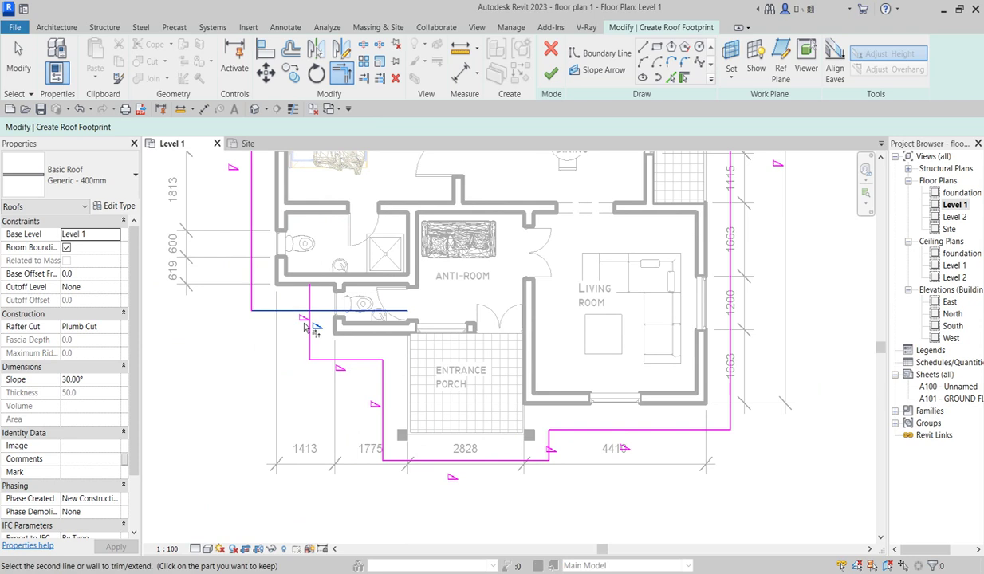
{"action": "left_click", "coordinate": [309, 325]}
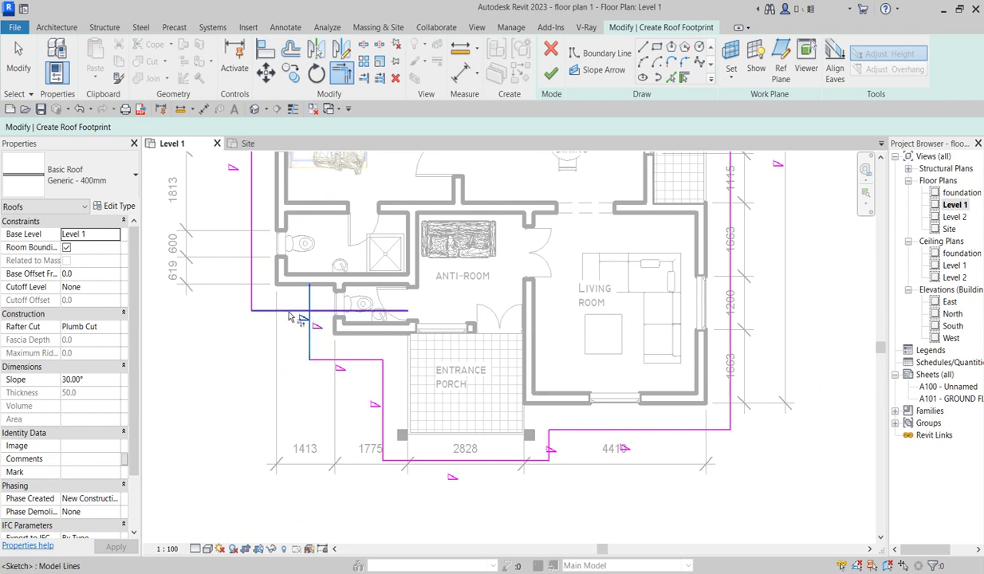
{"action": "left_click", "coordinate": [288, 311]}
{"action": "scroll", "coordinate": [289, 316], "scroll_direction": "down", "scroll_amount": 2}
{"action": "scroll", "coordinate": [351, 263], "scroll_direction": "down", "scroll_amount": 2}
{"action": "scroll", "coordinate": [372, 185], "scroll_direction": "down", "scroll_amount": 1}
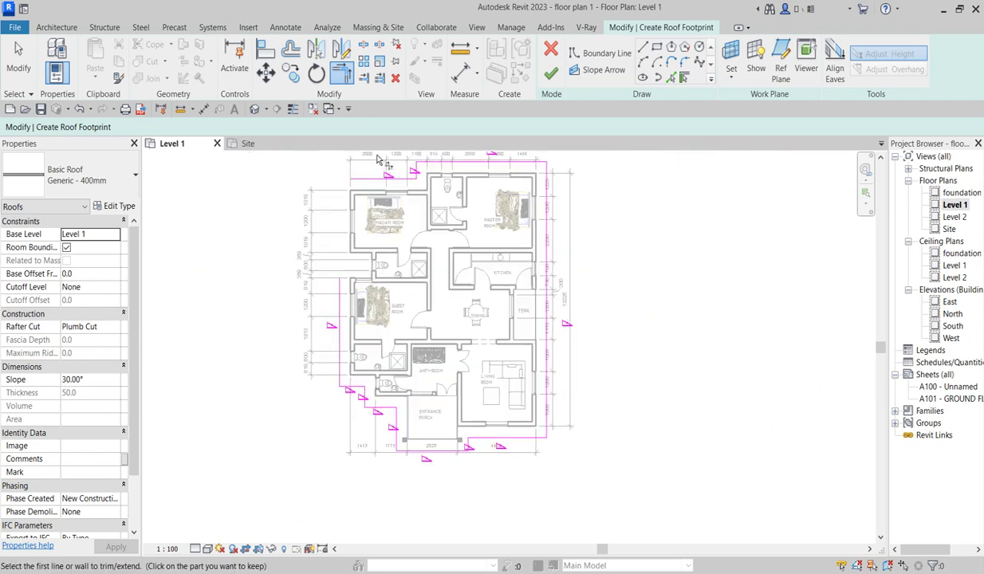
{"action": "left_click", "coordinate": [372, 181]}
{"action": "left_click", "coordinate": [338, 315]}
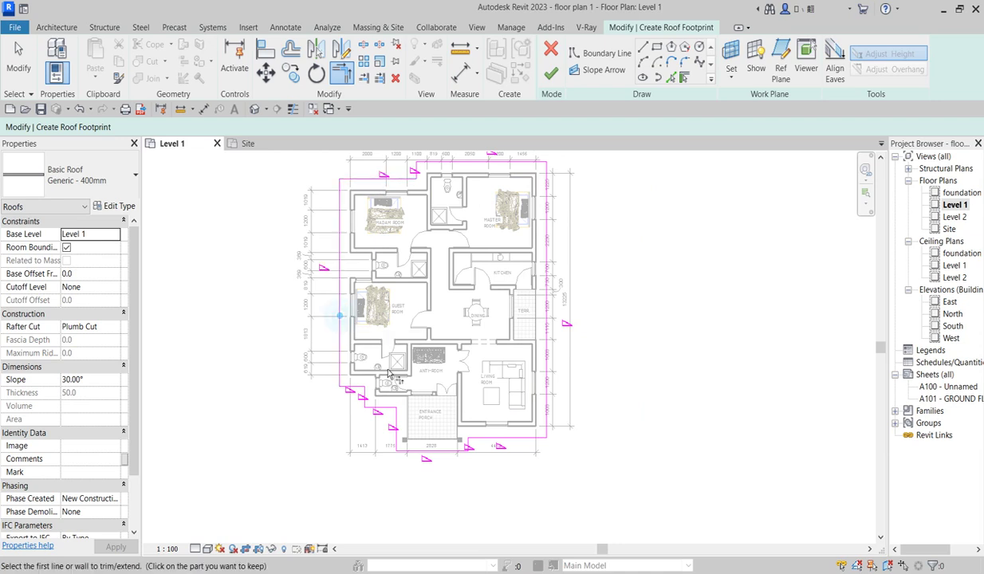
Cancel the line-picking and trimming commands, then open the roof's type properties.
{"action": "scroll", "coordinate": [449, 409], "scroll_direction": "down", "scroll_amount": 2}
{"action": "scroll", "coordinate": [542, 414], "scroll_direction": "up", "scroll_amount": 1}
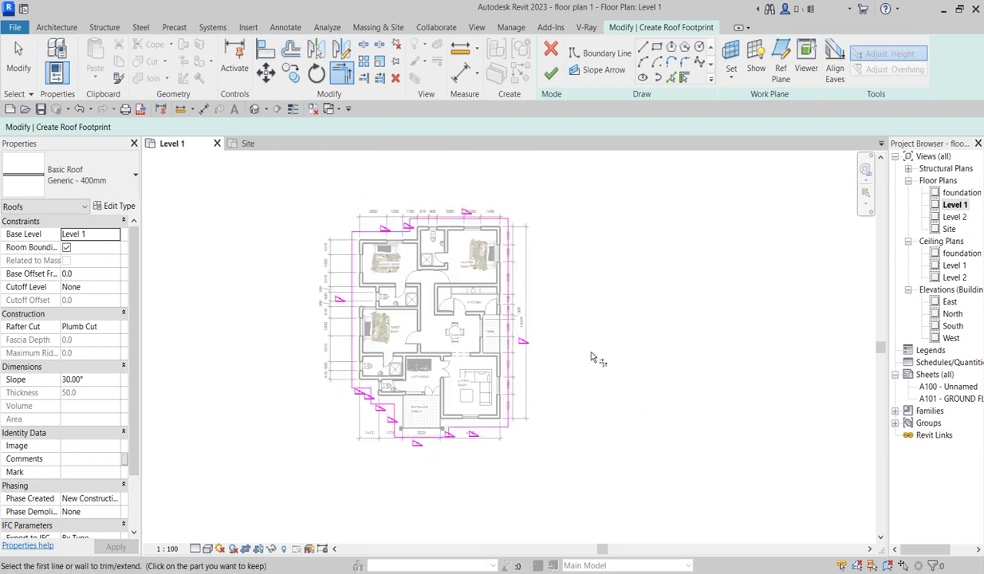
{"action": "scroll", "coordinate": [333, 245], "scroll_direction": "up", "scroll_amount": 2}
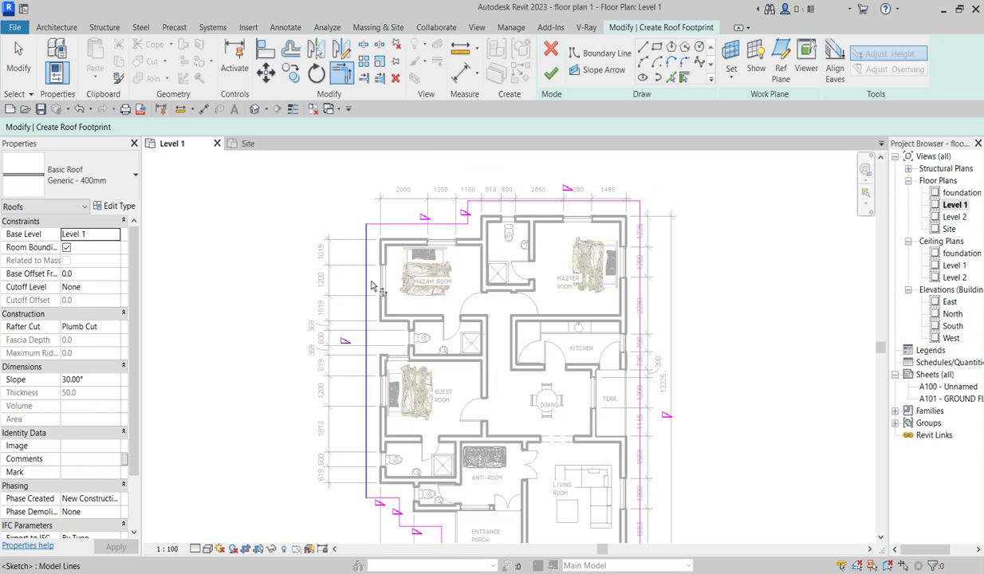
{"action": "scroll", "coordinate": [322, 257], "scroll_direction": "down", "scroll_amount": 1}
{"action": "right_click", "coordinate": [274, 225]}
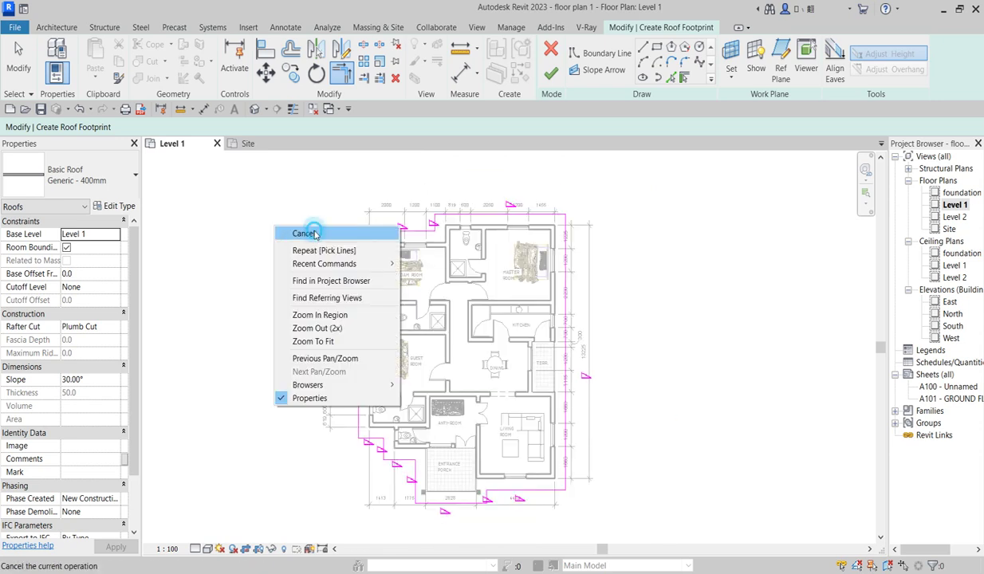
{"action": "left_click", "coordinate": [316, 236]}
{"action": "right_click", "coordinate": [306, 200]}
{"action": "left_click", "coordinate": [340, 207]}
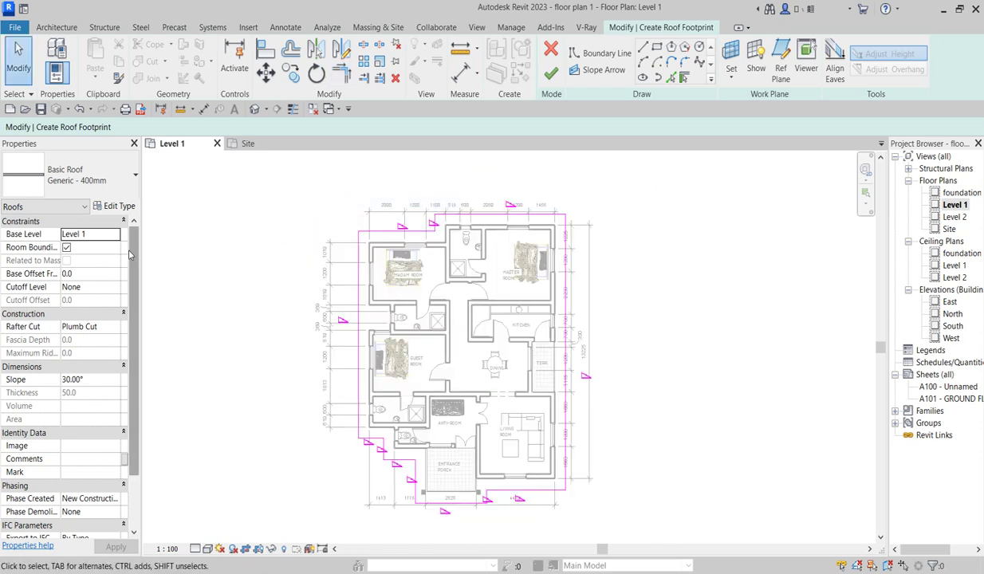
{"action": "left_click", "coordinate": [123, 221]}
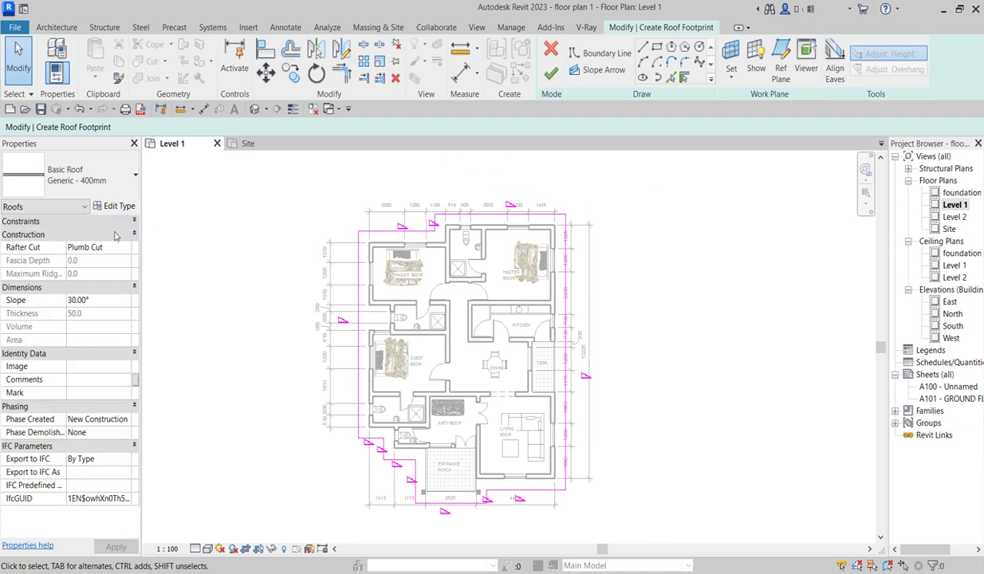
{"action": "left_click", "coordinate": [123, 206]}
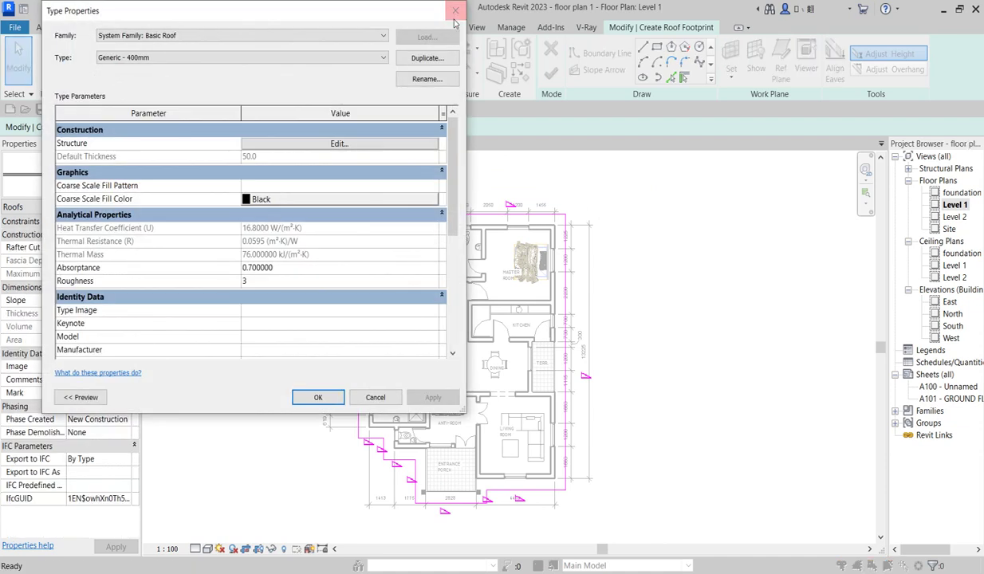
Set the roof base level to Level 2, finish the sketch, and don't attach walls.
{"action": "left_click", "coordinate": [134, 222]}
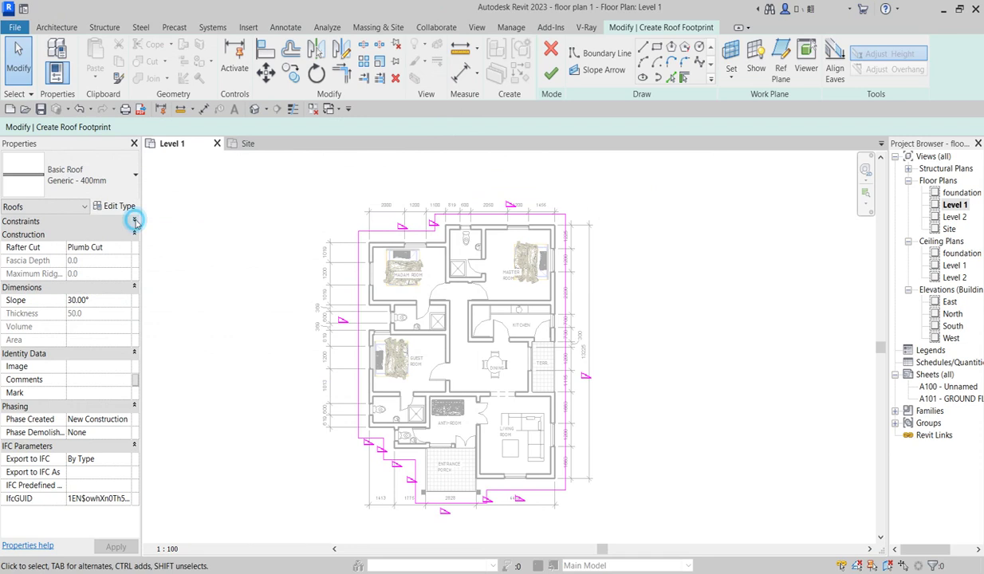
{"action": "left_click", "coordinate": [113, 236]}
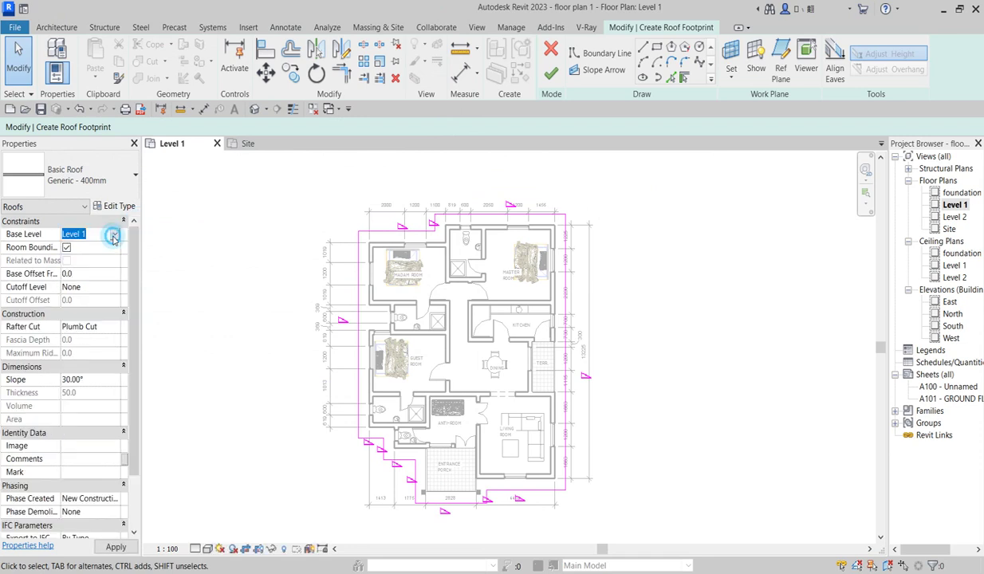
{"action": "left_click", "coordinate": [114, 236]}
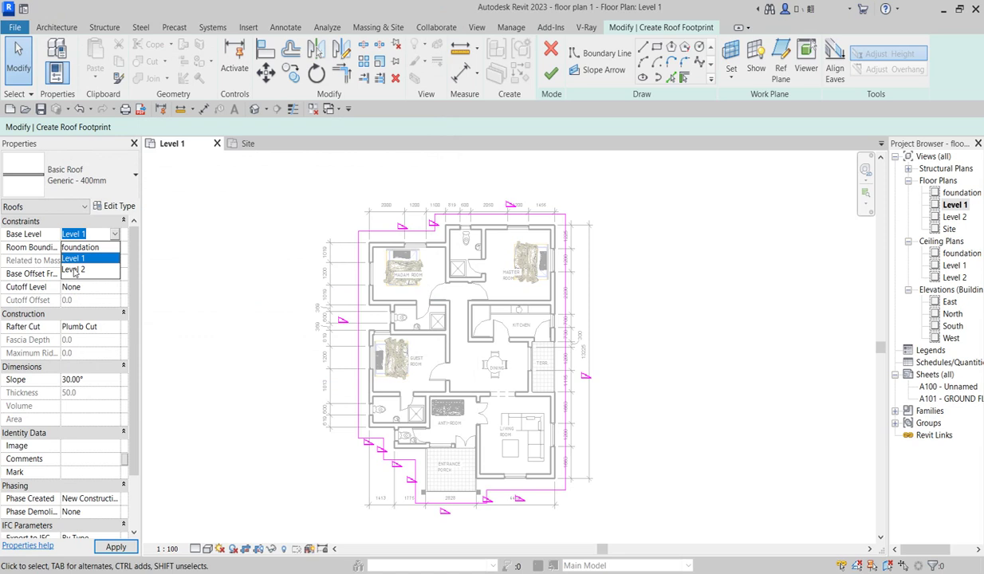
{"action": "left_click", "coordinate": [73, 264]}
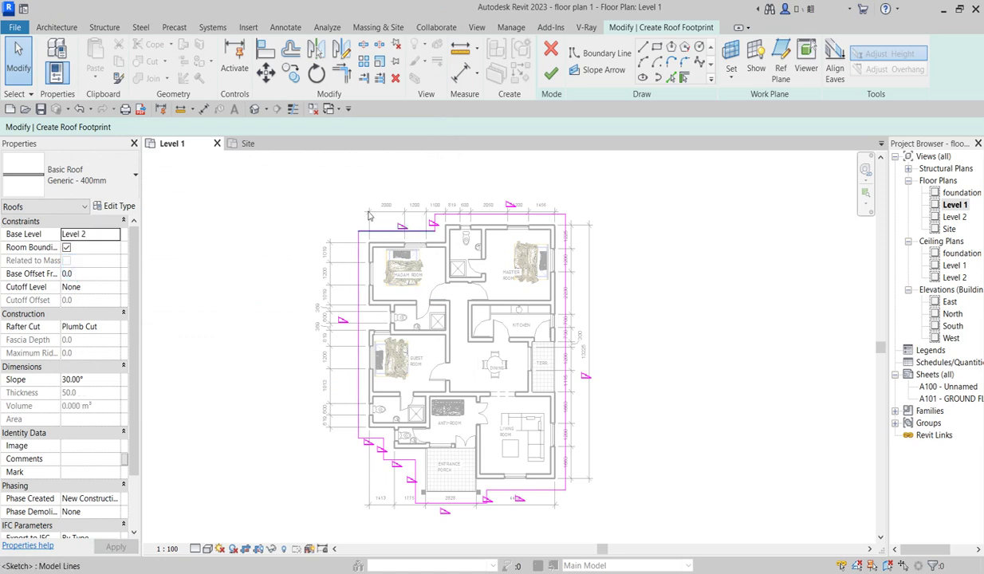
{"action": "left_click", "coordinate": [549, 74]}
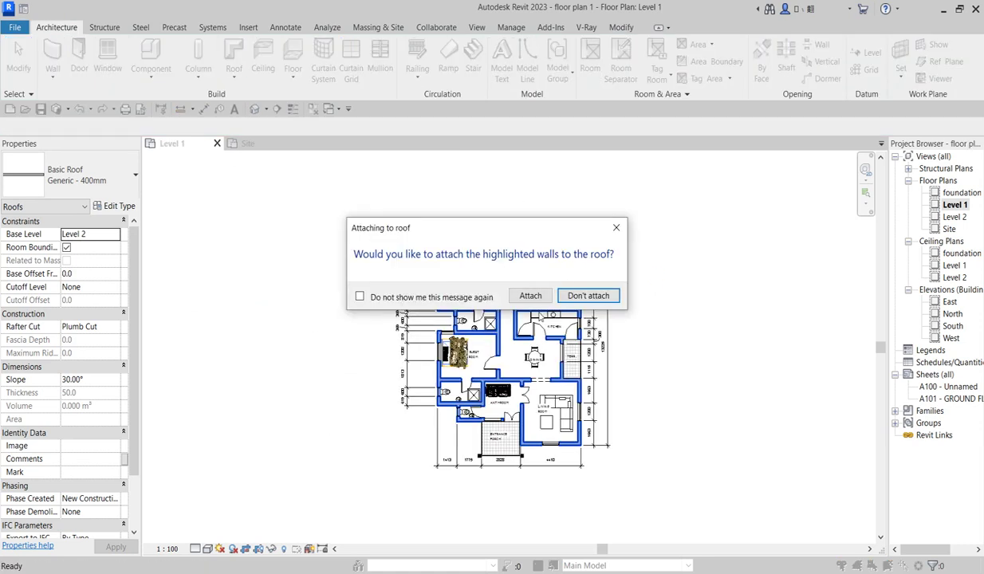
{"action": "left_click", "coordinate": [589, 296]}
{"action": "scroll", "coordinate": [677, 319], "scroll_direction": "up", "scroll_amount": 2}
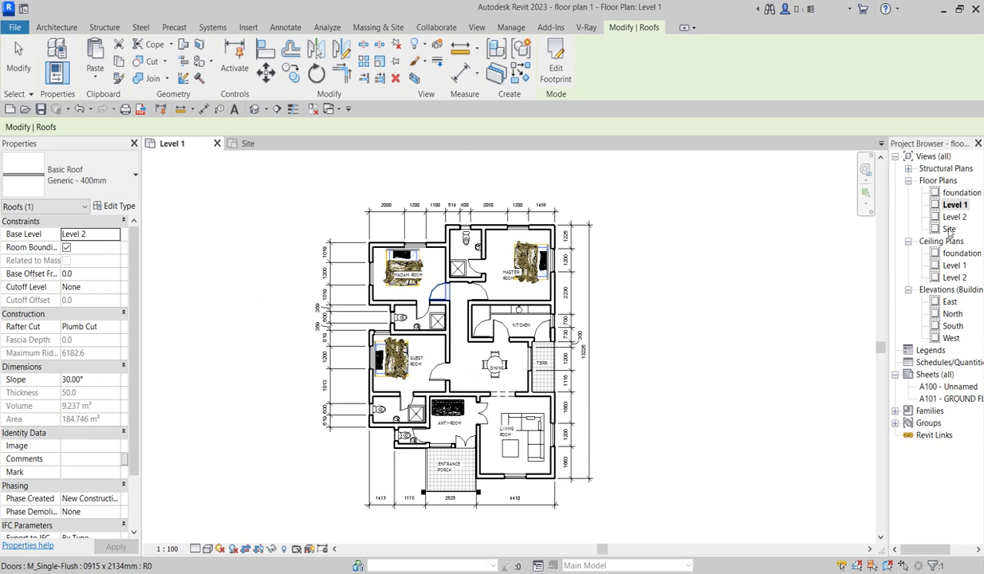
Clear the roof selection, open the Site plan, and zoom to fit the hip roof.
{"action": "key", "text": "Escape"}
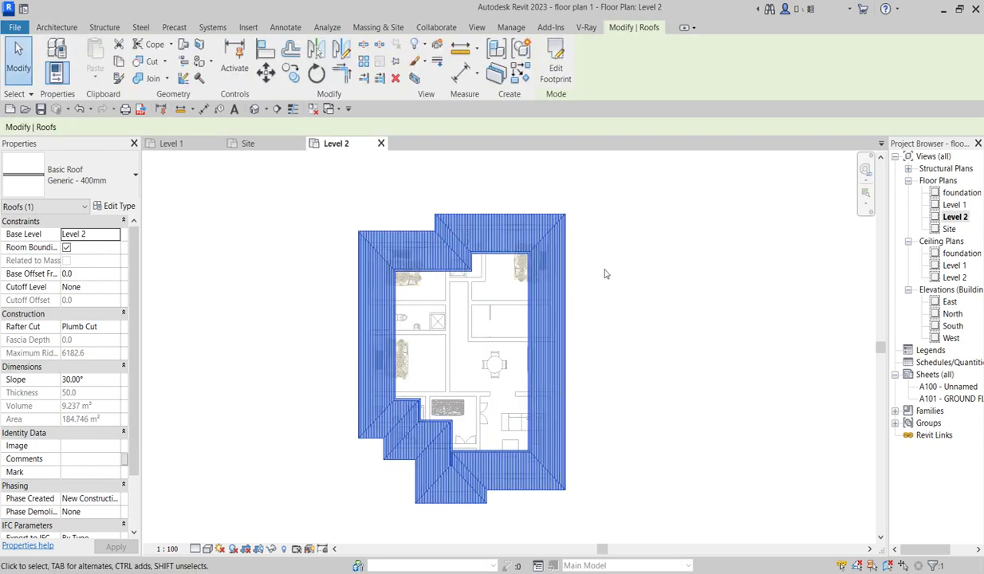
{"action": "left_click", "coordinate": [614, 268]}
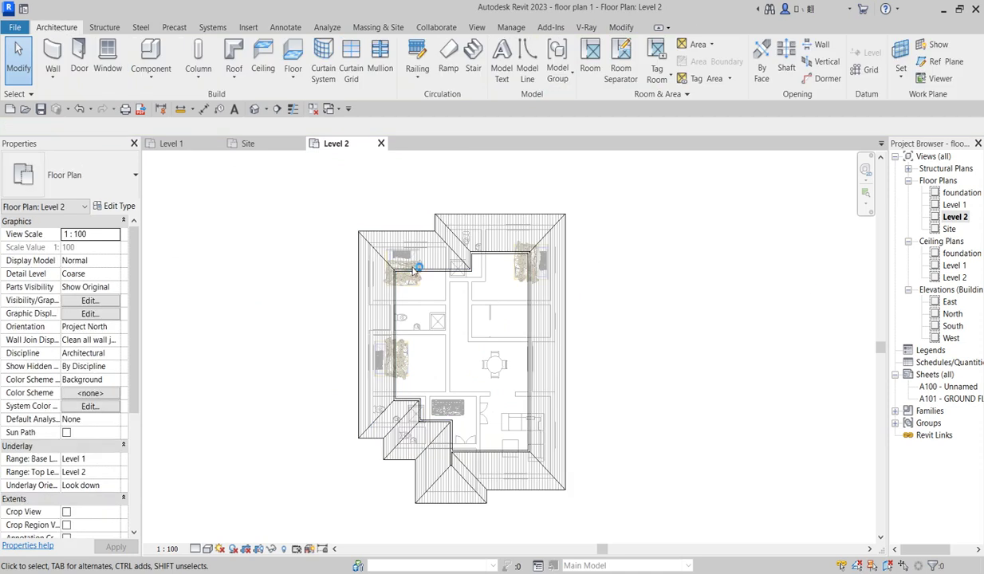
{"action": "double_click", "coordinate": [949, 229]}
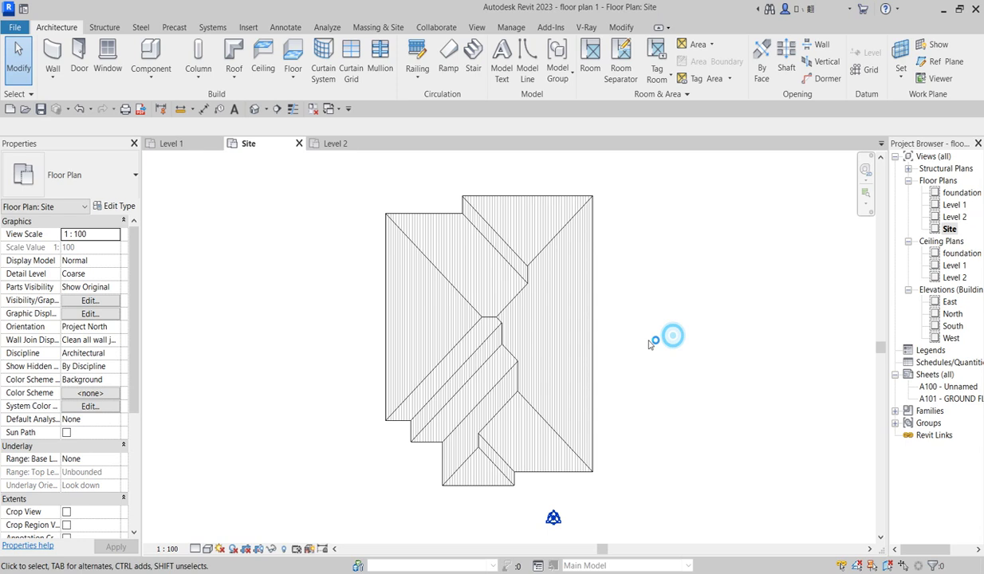
{"action": "scroll", "coordinate": [529, 328], "scroll_direction": "up", "scroll_amount": 3}
{"action": "scroll", "coordinate": [487, 347], "scroll_direction": "down", "scroll_amount": 4}
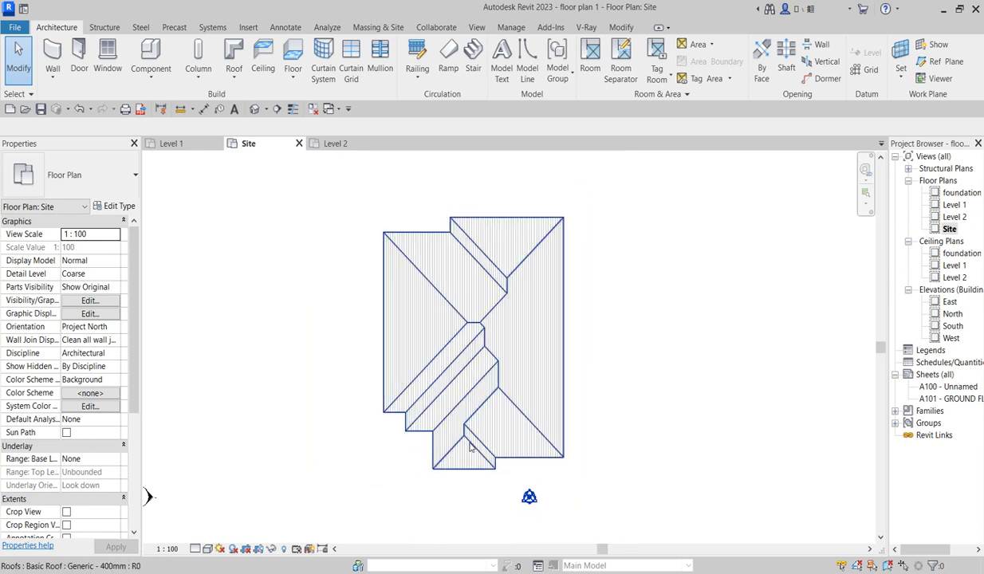
{"action": "scroll", "coordinate": [471, 448], "scroll_direction": "up", "scroll_amount": 3}
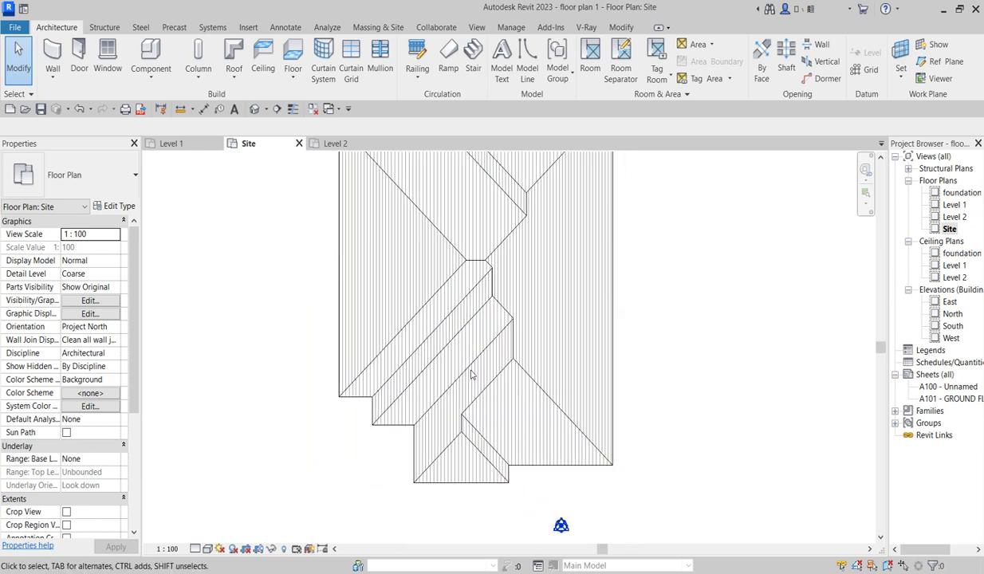
{"action": "scroll", "coordinate": [481, 394], "scroll_direction": "down", "scroll_amount": 2}
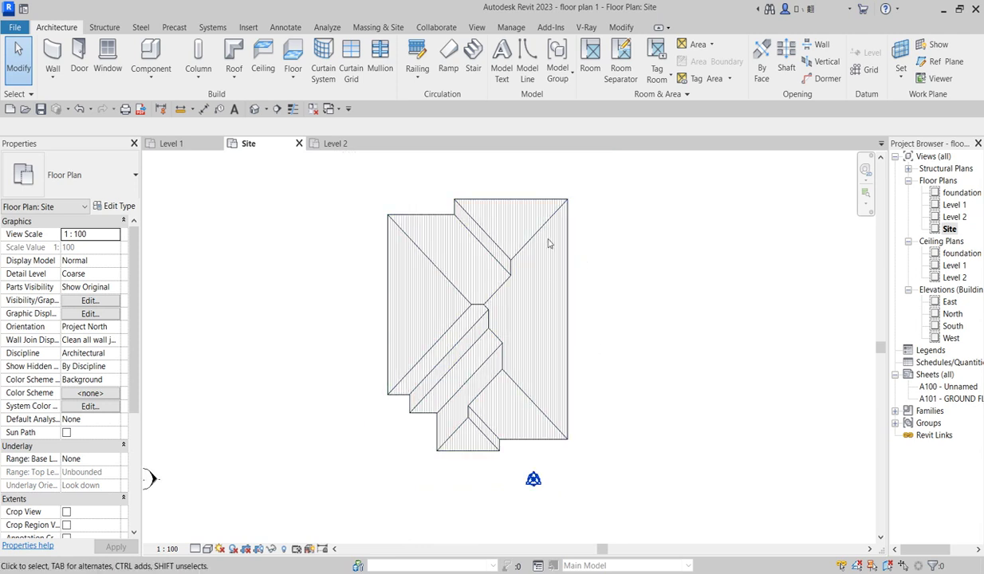
{"action": "scroll", "coordinate": [549, 241], "scroll_direction": "up", "scroll_amount": 2}
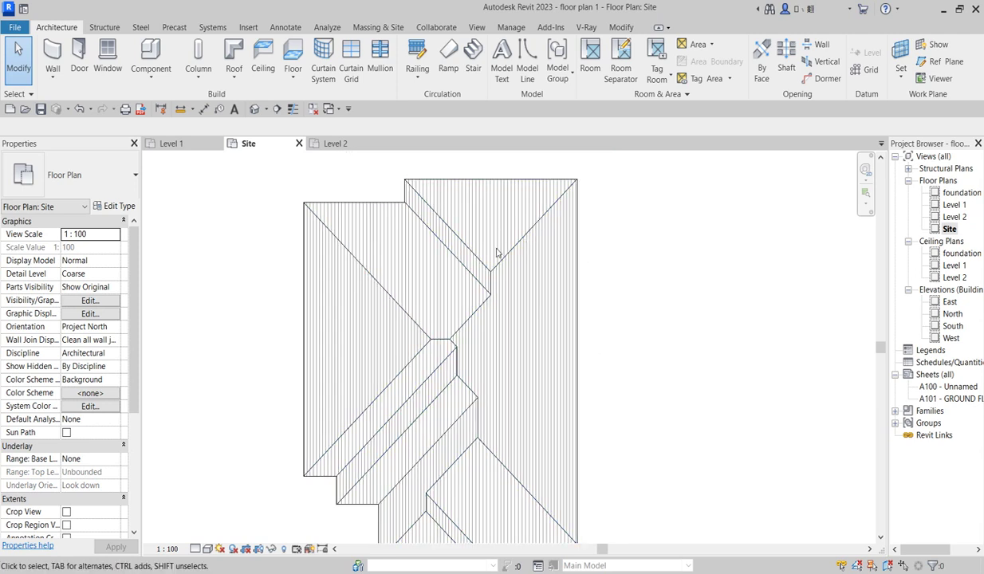
{"action": "scroll", "coordinate": [481, 243], "scroll_direction": "up", "scroll_amount": 1}
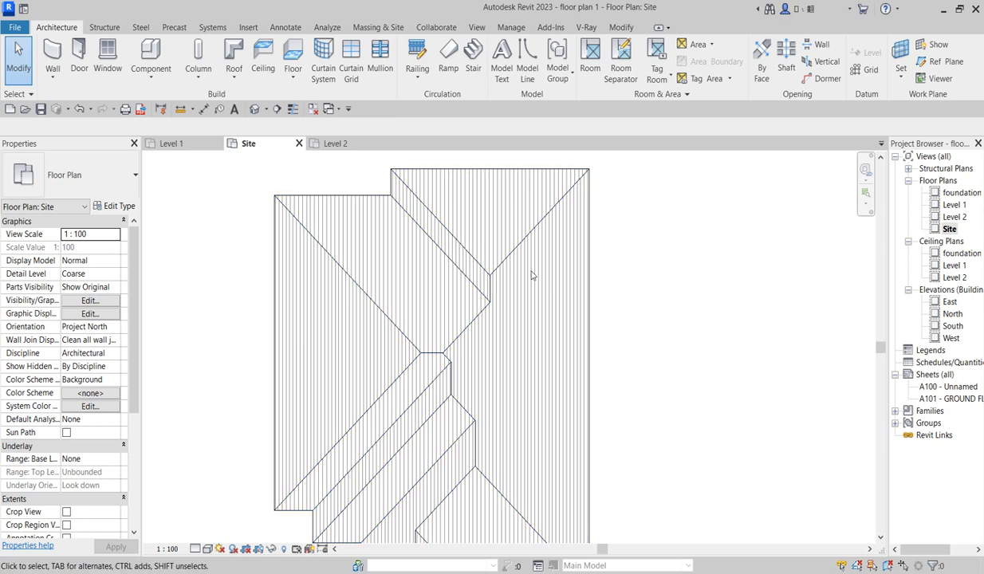
{"action": "scroll", "coordinate": [488, 319], "scroll_direction": "up", "scroll_amount": 1}
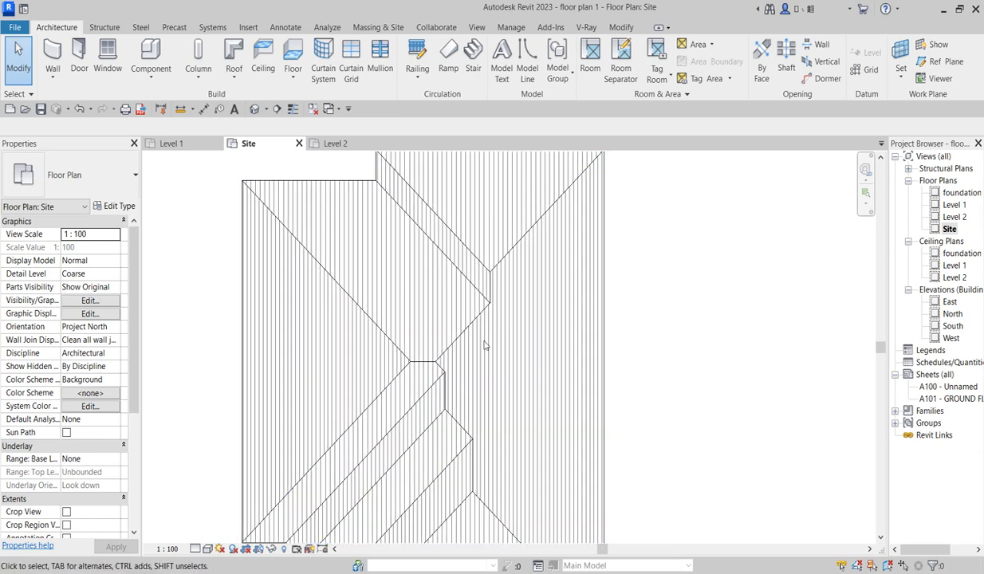
{"action": "scroll", "coordinate": [485, 334], "scroll_direction": "down", "scroll_amount": 2}
{"action": "scroll", "coordinate": [495, 312], "scroll_direction": "down", "scroll_amount": 1}
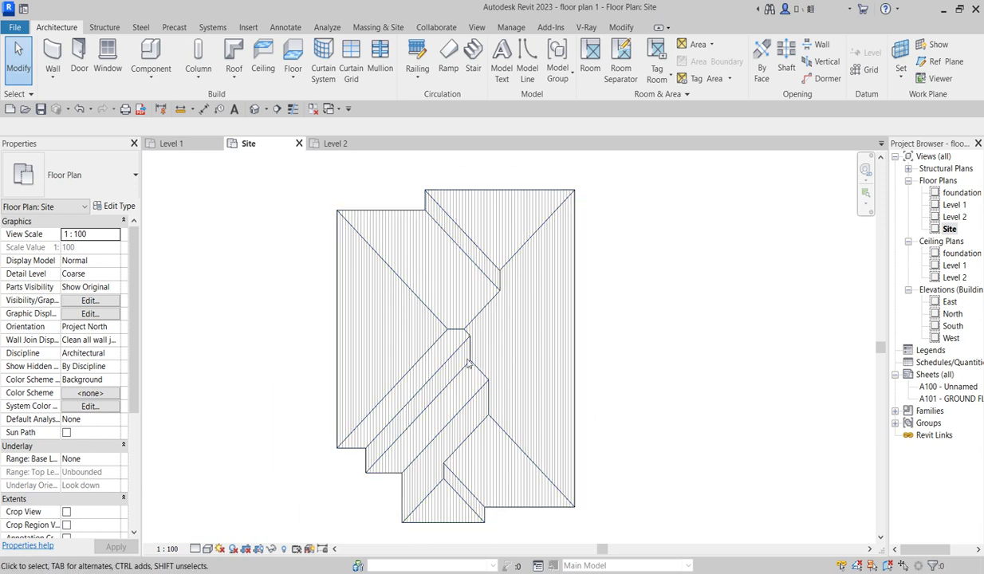
Open the roof type's structure assembly and select the Roofing, Tile layer's material.
{"action": "left_click", "coordinate": [485, 398]}
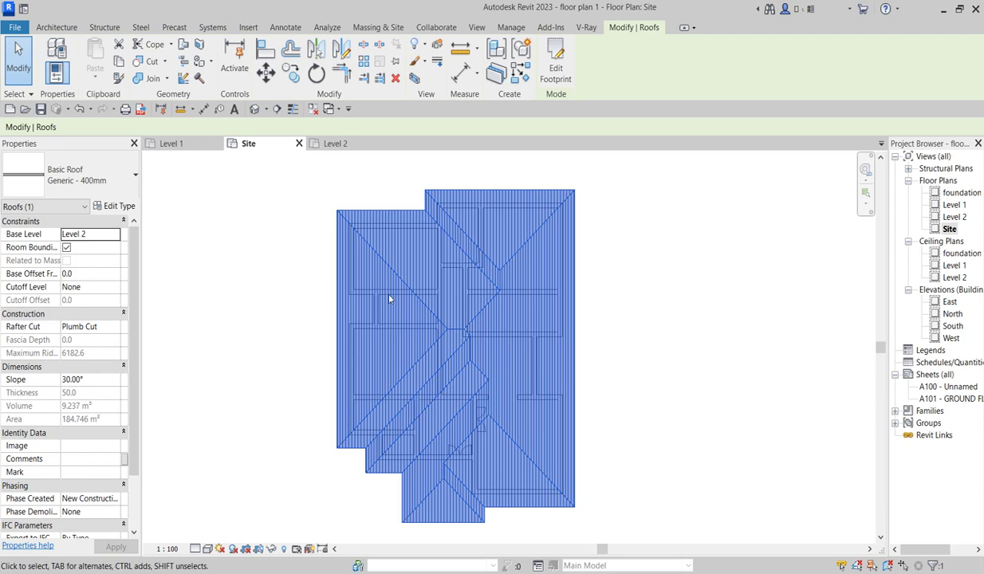
{"action": "left_click", "coordinate": [125, 208]}
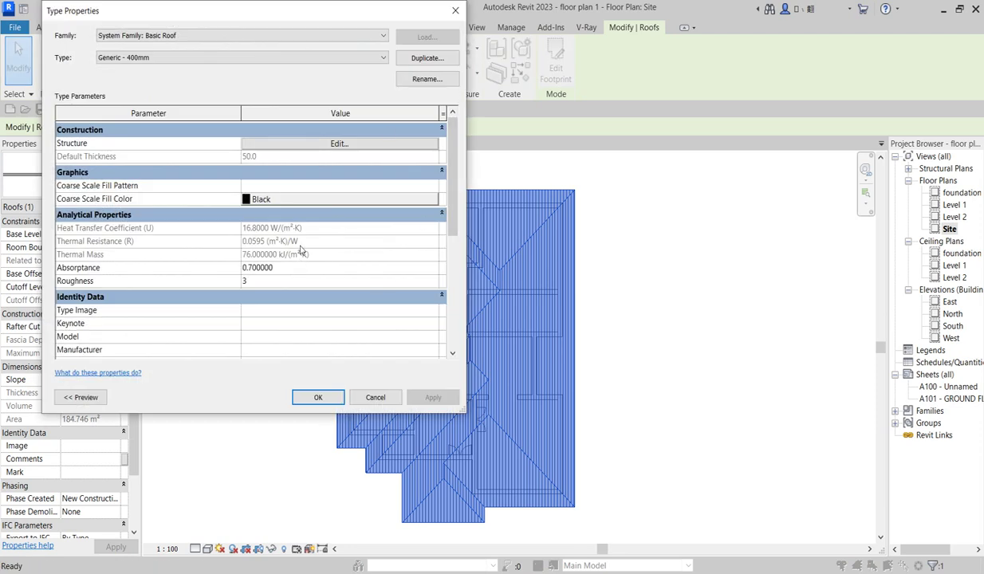
{"action": "left_click", "coordinate": [339, 143]}
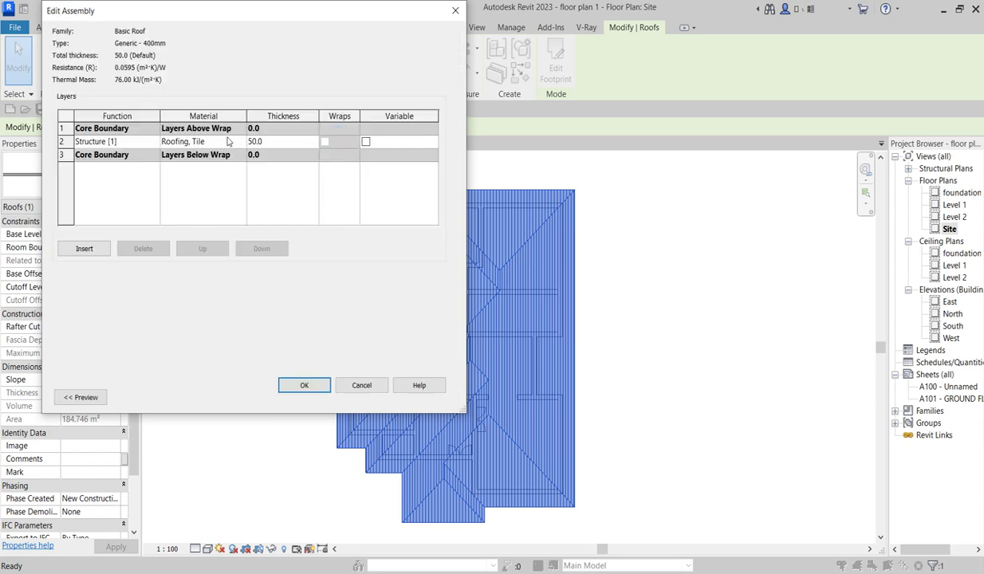
{"action": "left_click", "coordinate": [241, 144]}
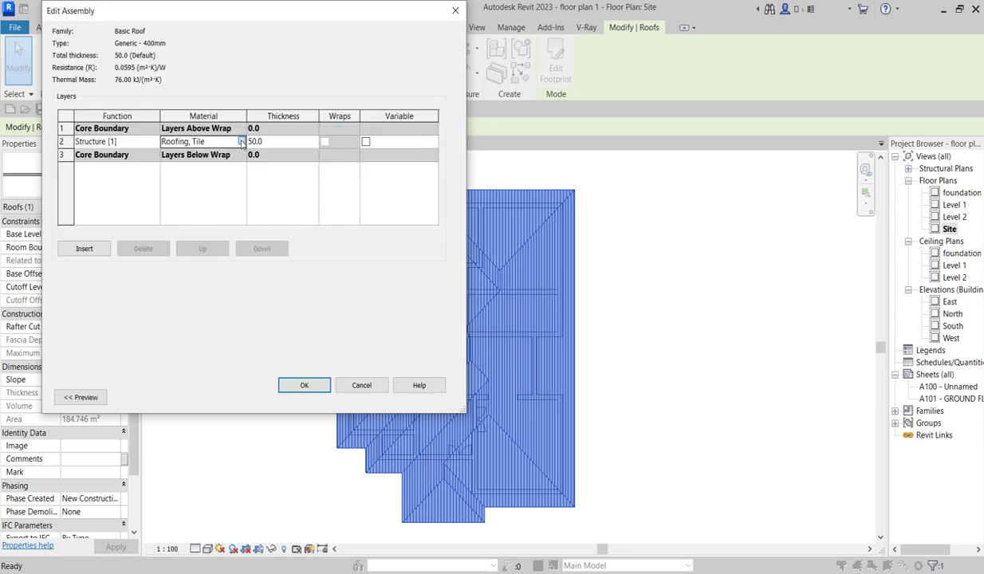
Open Roofing, Tile in the Material Browser and view its Graphics settings.
{"action": "left_click", "coordinate": [241, 141]}
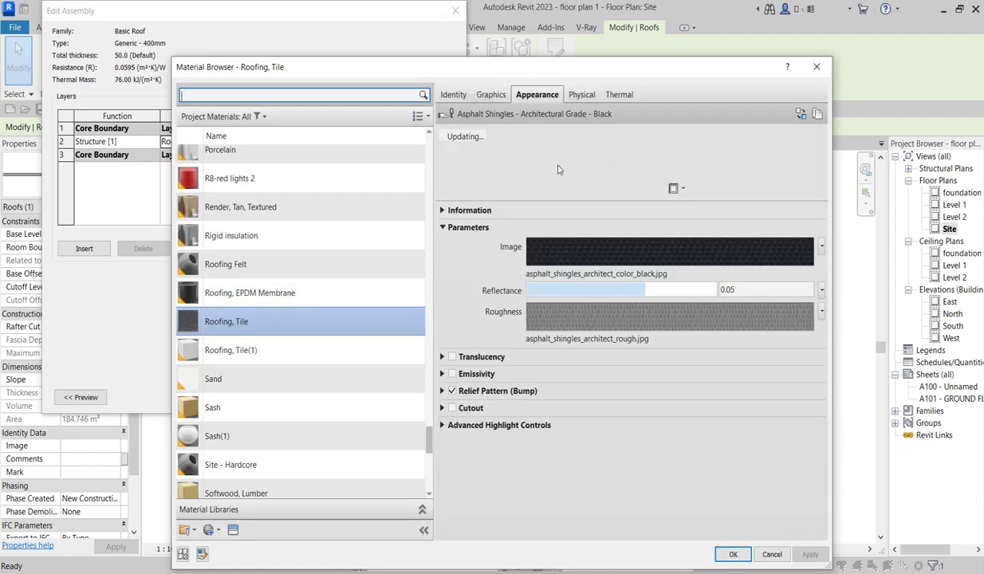
{"action": "left_click", "coordinate": [491, 95]}
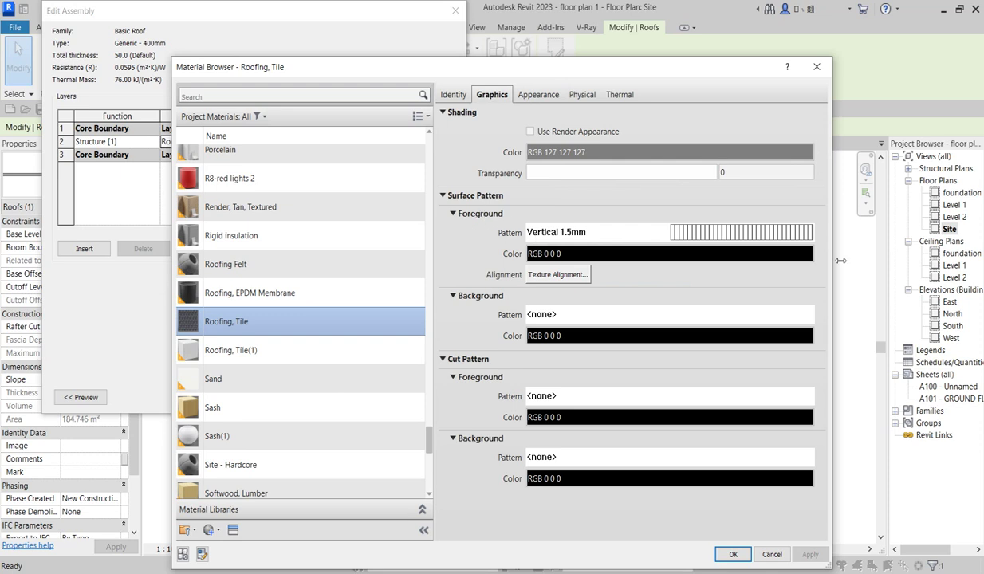
Define a new model fill pattern 'roof vertical' with 90° lines spaced 75 apart.
{"action": "left_click", "coordinate": [716, 232]}
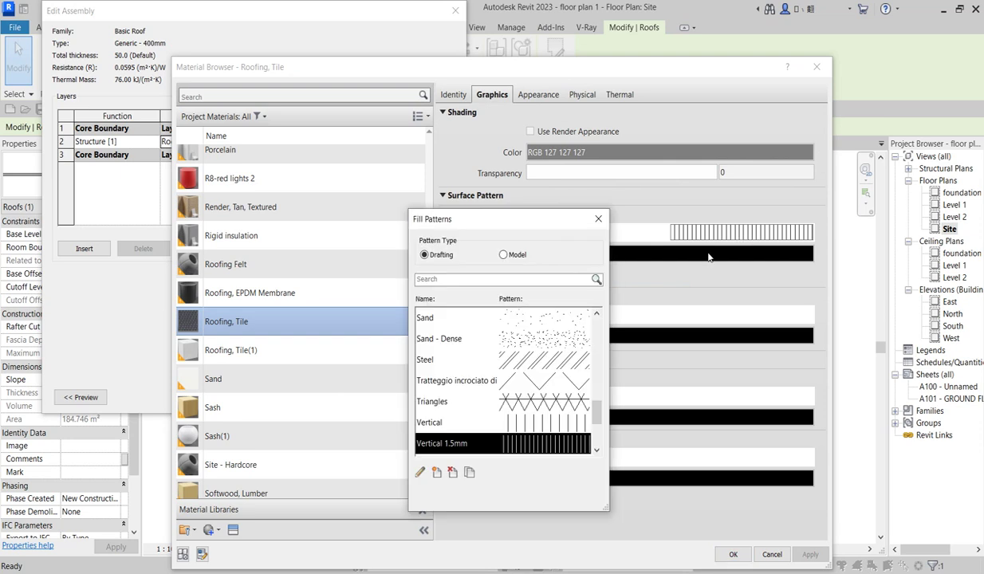
{"action": "left_click", "coordinate": [504, 255]}
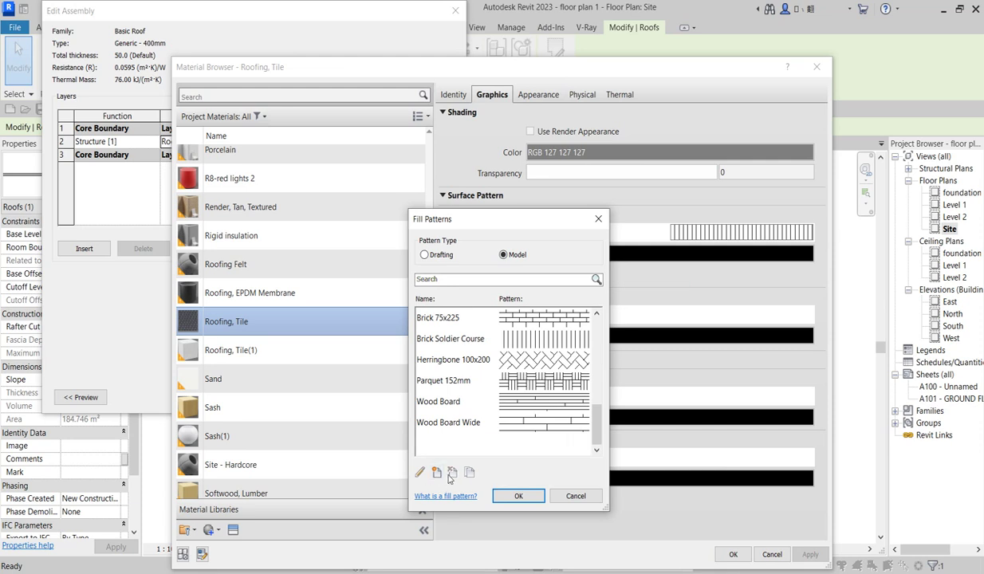
{"action": "left_click", "coordinate": [437, 474]}
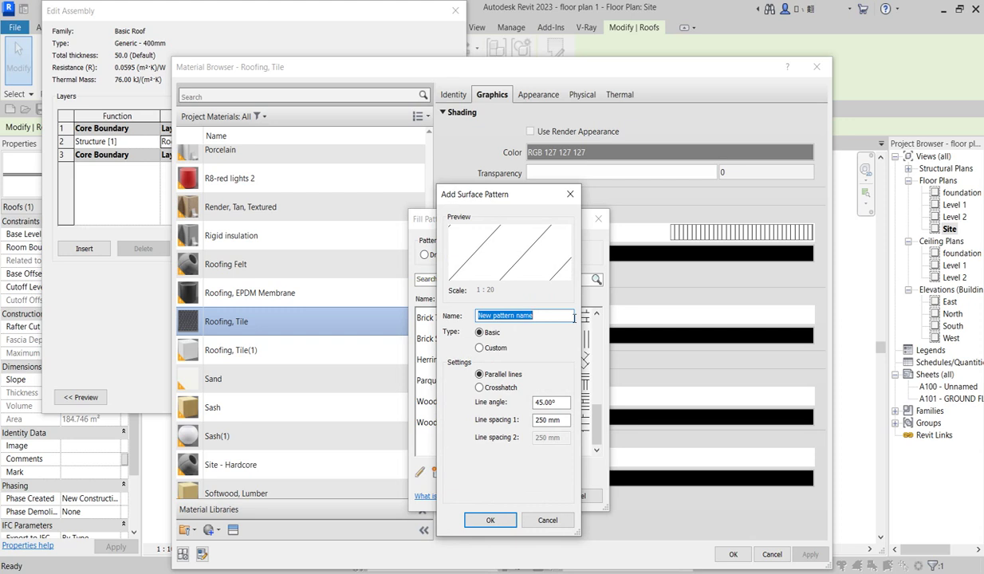
{"action": "type", "text": "roof vertical"}
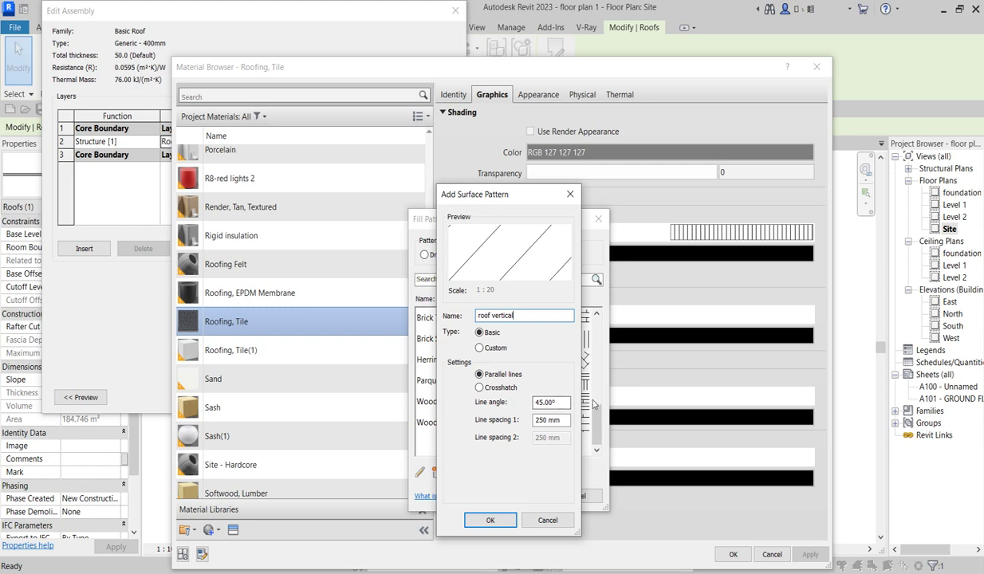
{"action": "left_click_drag", "start_coordinate": [565, 407], "coordinate": [476, 399]}
{"action": "type", "text": "90"}
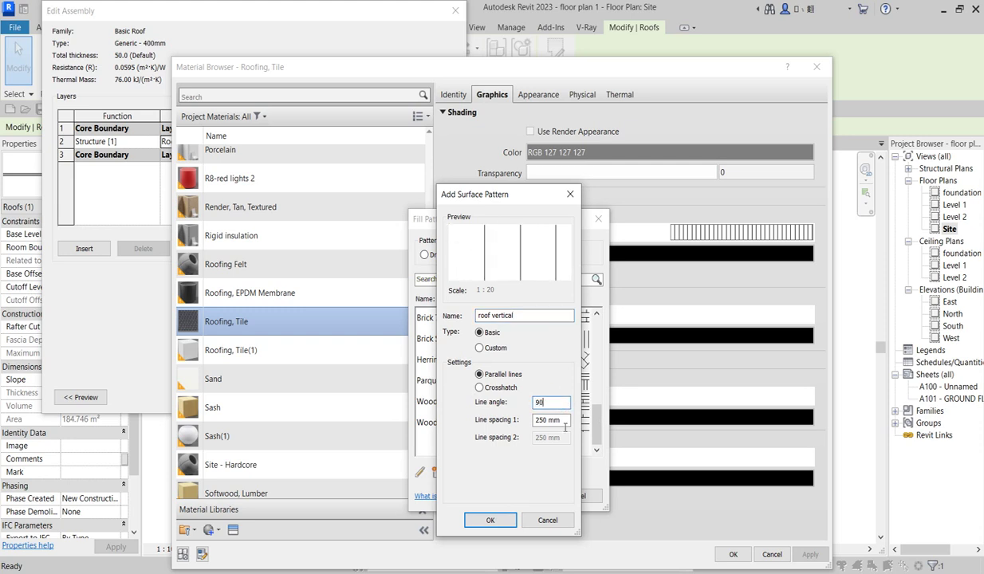
{"action": "key", "text": "Tab"}
{"action": "type", "text": "7"}
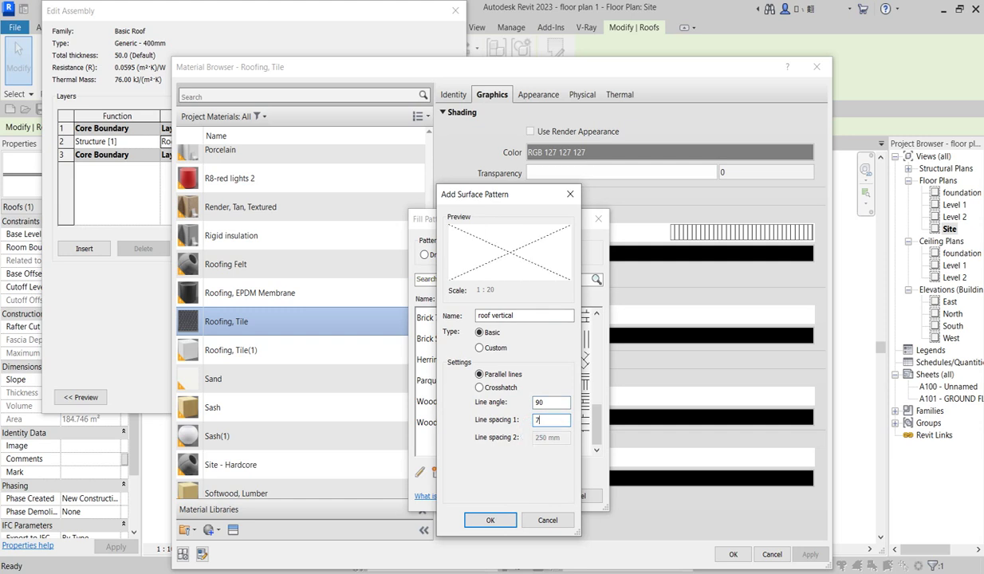
{"action": "type", "text": "5"}
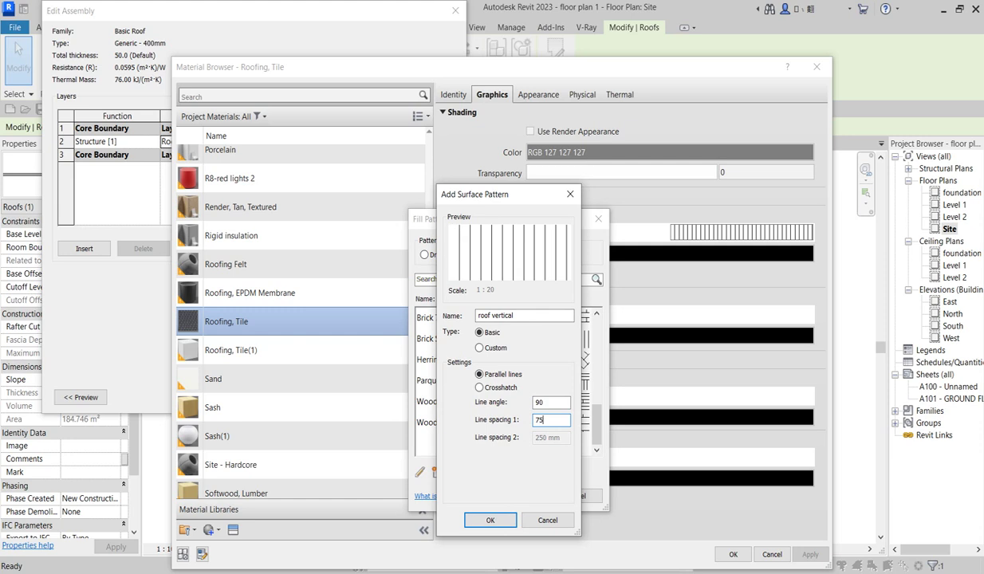
{"action": "left_click", "coordinate": [550, 402]}
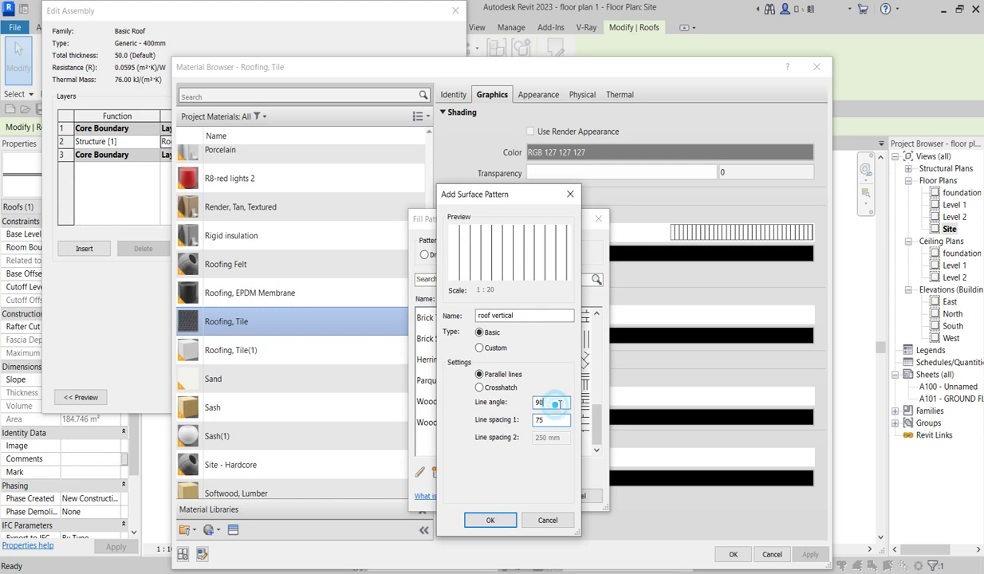
Assign roof vertical as the Roofing, Tile surface pattern and accept all dialogs.
{"action": "left_click", "coordinate": [490, 520]}
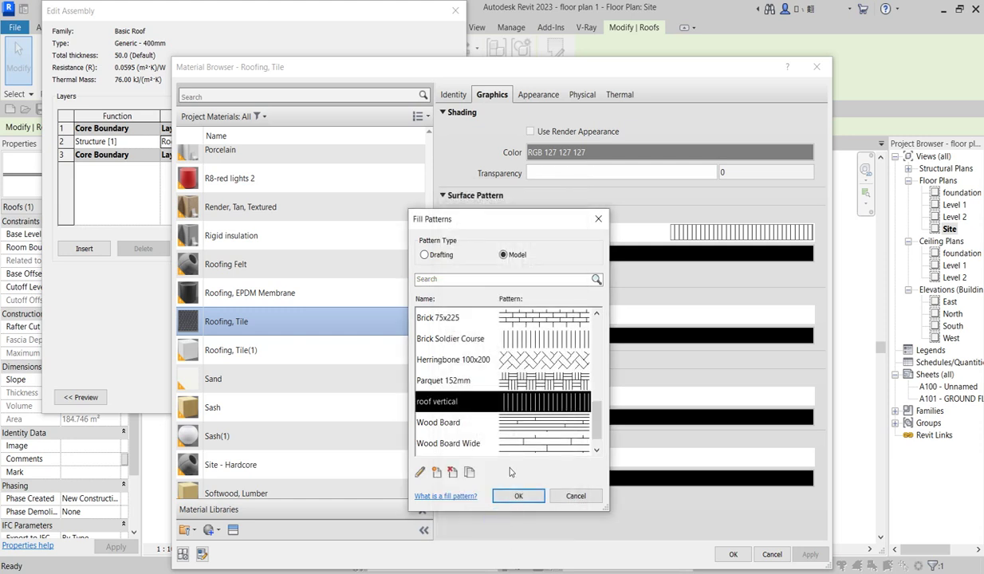
{"action": "left_click", "coordinate": [514, 495]}
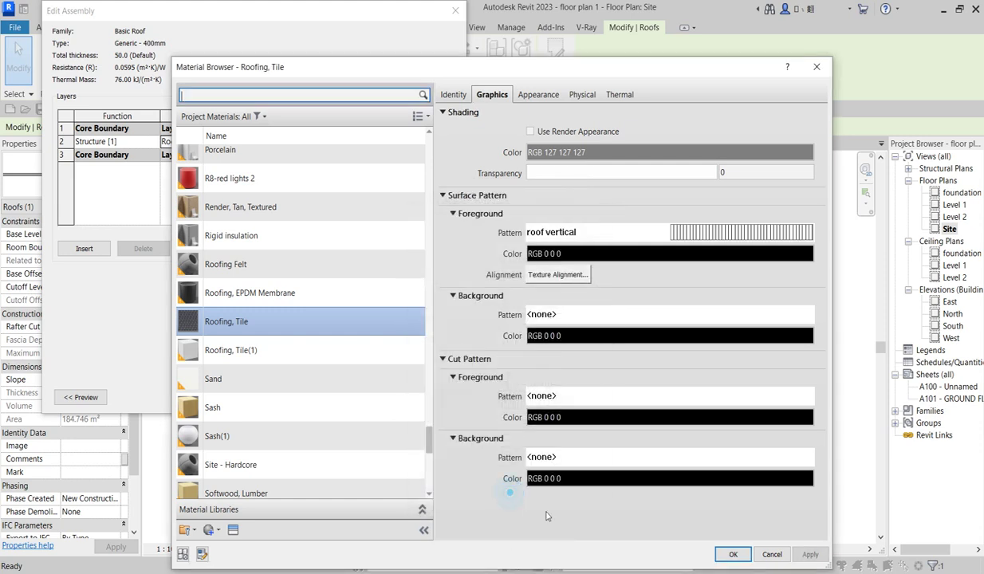
{"action": "left_click", "coordinate": [723, 558]}
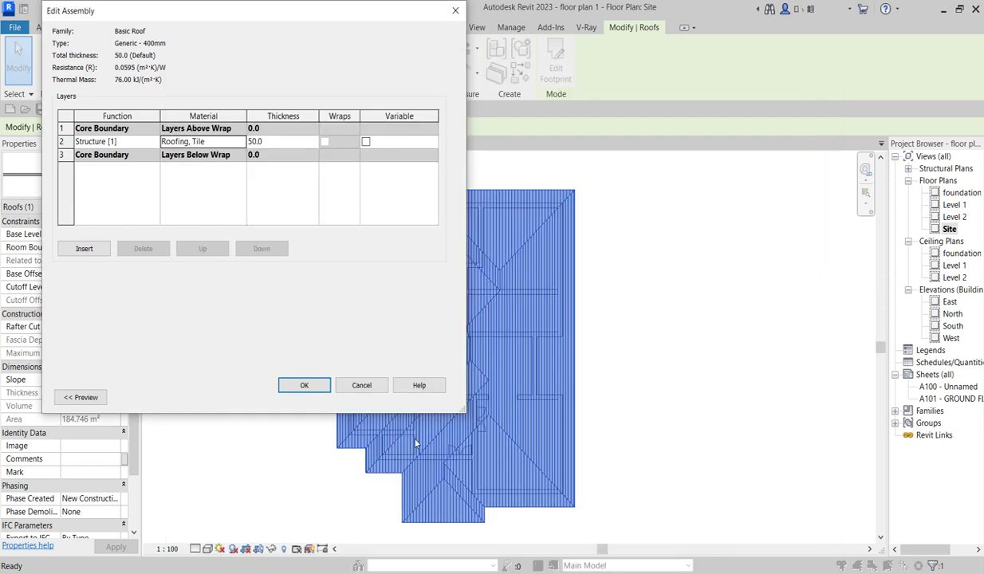
{"action": "left_click", "coordinate": [312, 385]}
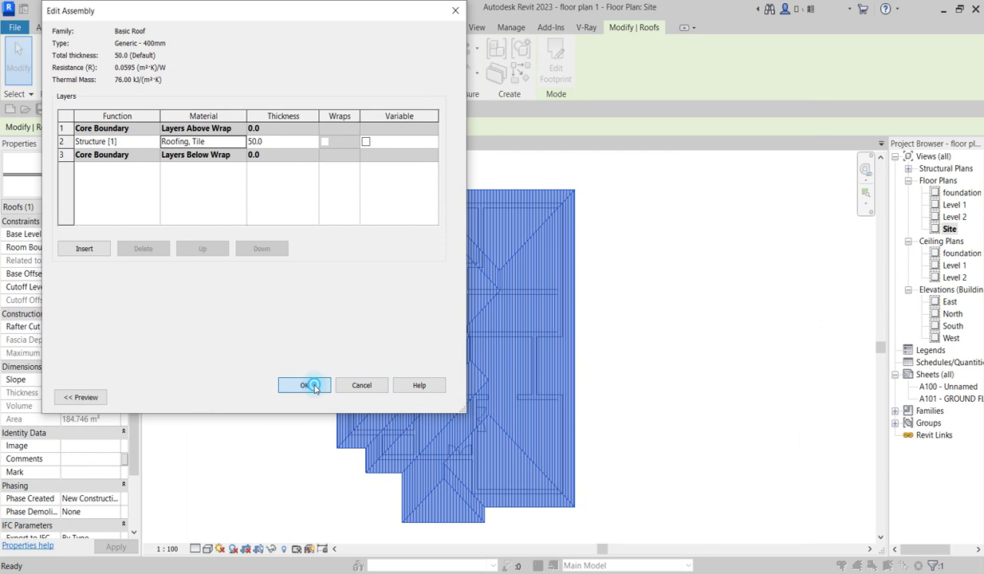
{"action": "left_click", "coordinate": [434, 397]}
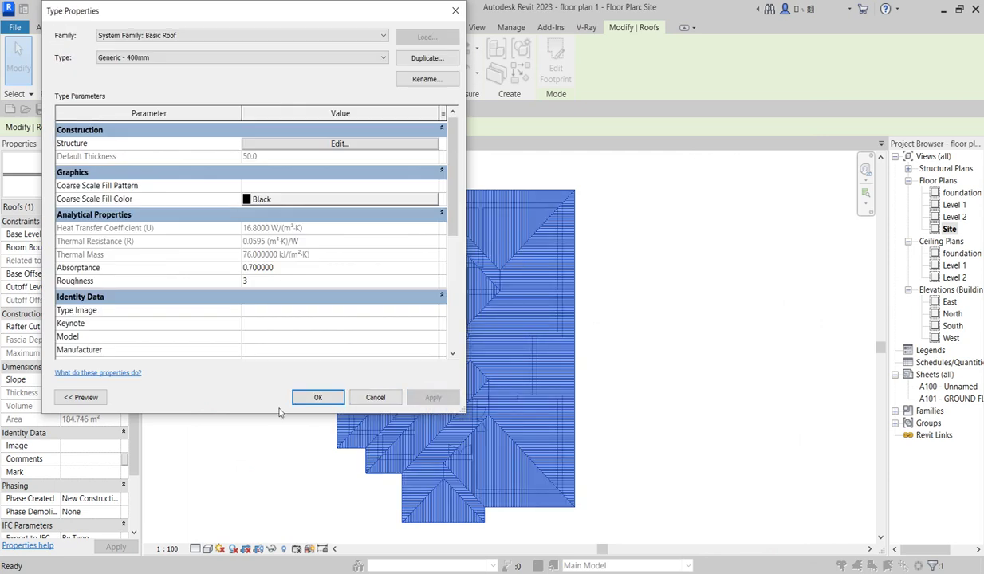
{"action": "left_click", "coordinate": [313, 392]}
{"action": "left_click", "coordinate": [322, 385]}
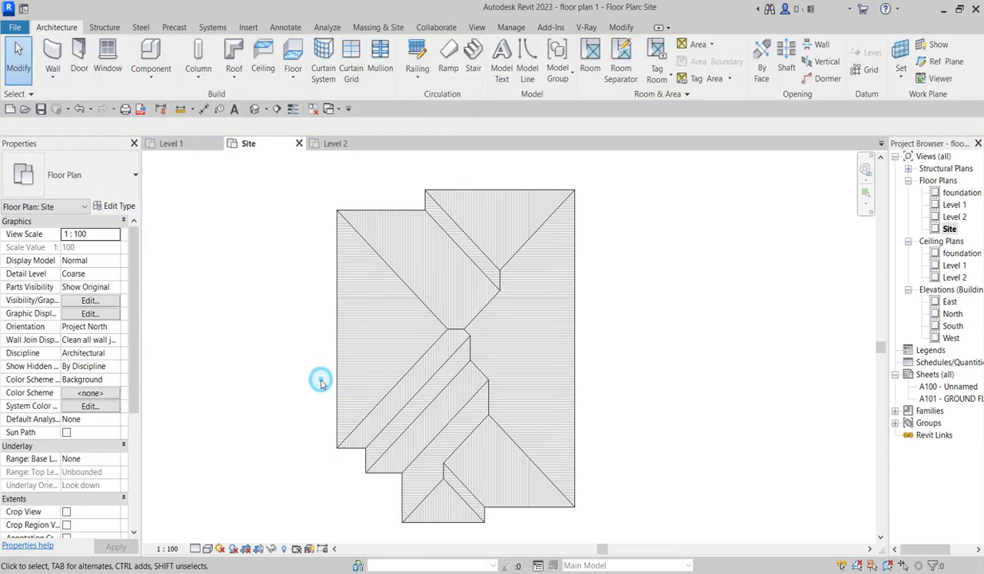
{"action": "scroll", "coordinate": [463, 273], "scroll_direction": "up", "scroll_amount": 2}
{"action": "scroll", "coordinate": [457, 336], "scroll_direction": "up", "scroll_amount": 1}
{"action": "scroll", "coordinate": [446, 356], "scroll_direction": "up", "scroll_amount": 1}
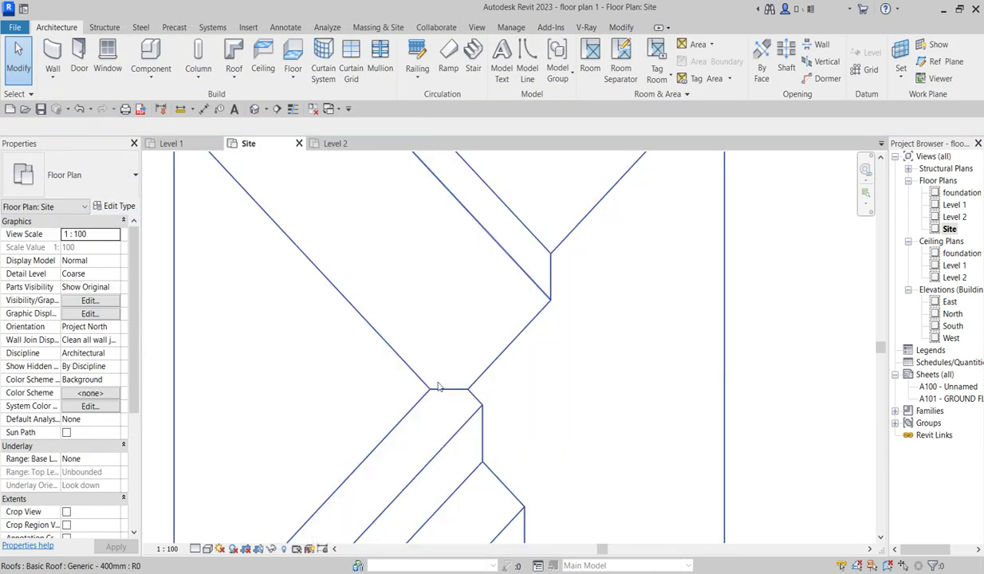
{"action": "scroll", "coordinate": [435, 359], "scroll_direction": "down", "scroll_amount": 2}
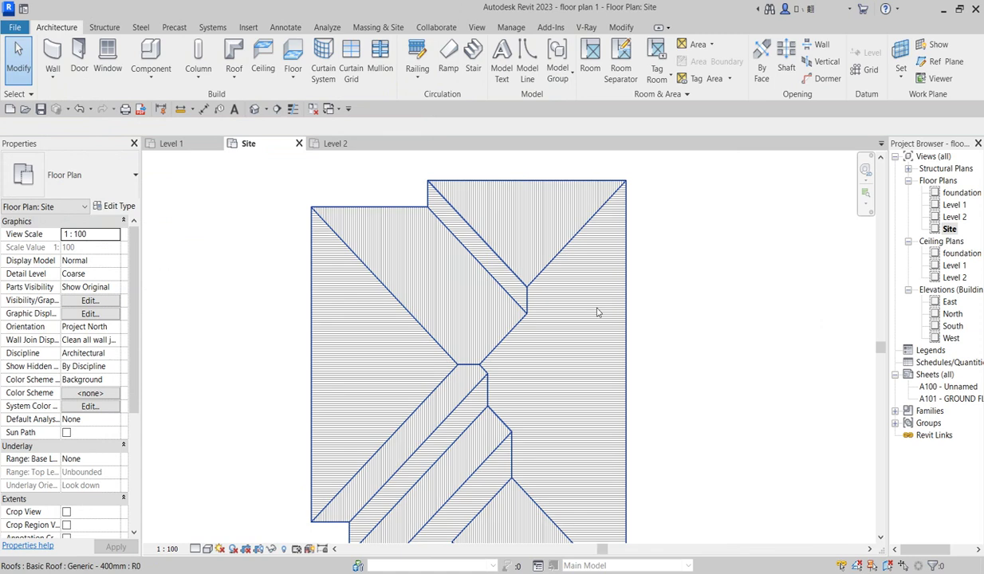
{"action": "scroll", "coordinate": [596, 310], "scroll_direction": "down", "scroll_amount": 1}
{"action": "scroll", "coordinate": [510, 335], "scroll_direction": "up", "scroll_amount": 1}
{"action": "scroll", "coordinate": [522, 372], "scroll_direction": "down", "scroll_amount": 1}
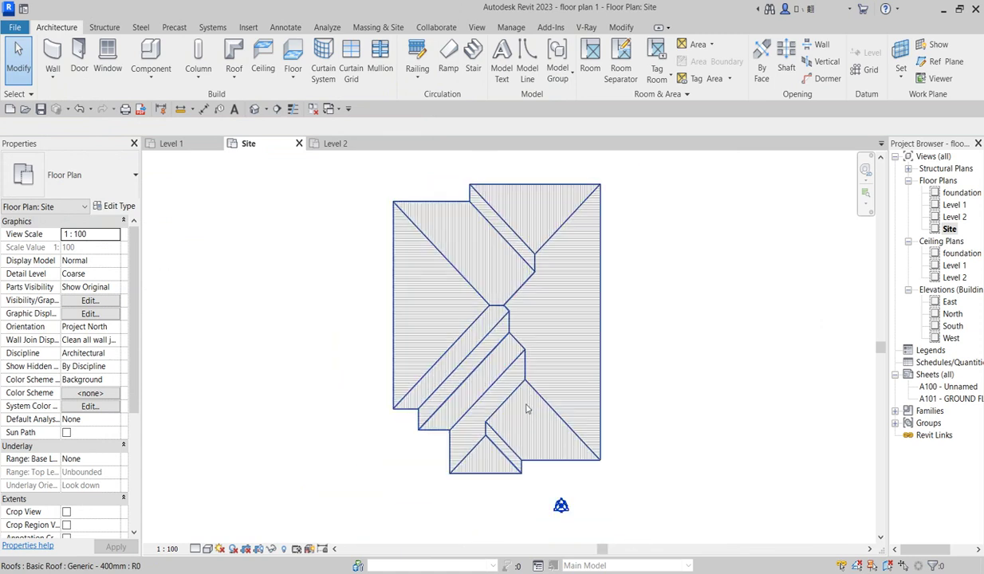
{"action": "scroll", "coordinate": [534, 398], "scroll_direction": "down", "scroll_amount": 1}
{"action": "scroll", "coordinate": [586, 359], "scroll_direction": "down", "scroll_amount": 1}
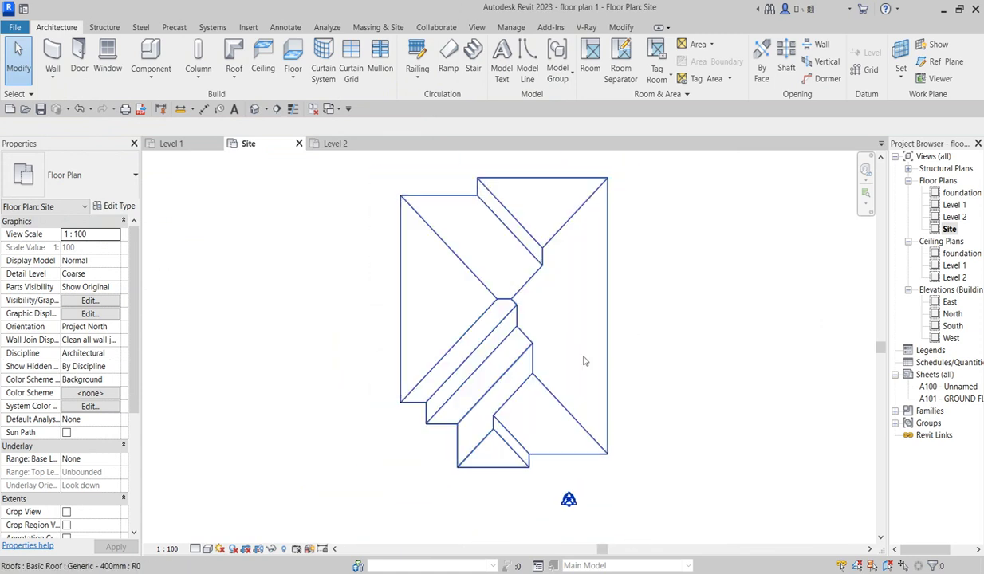
{"action": "scroll", "coordinate": [546, 279], "scroll_direction": "up", "scroll_amount": 1}
{"action": "scroll", "coordinate": [490, 311], "scroll_direction": "up", "scroll_amount": 1}
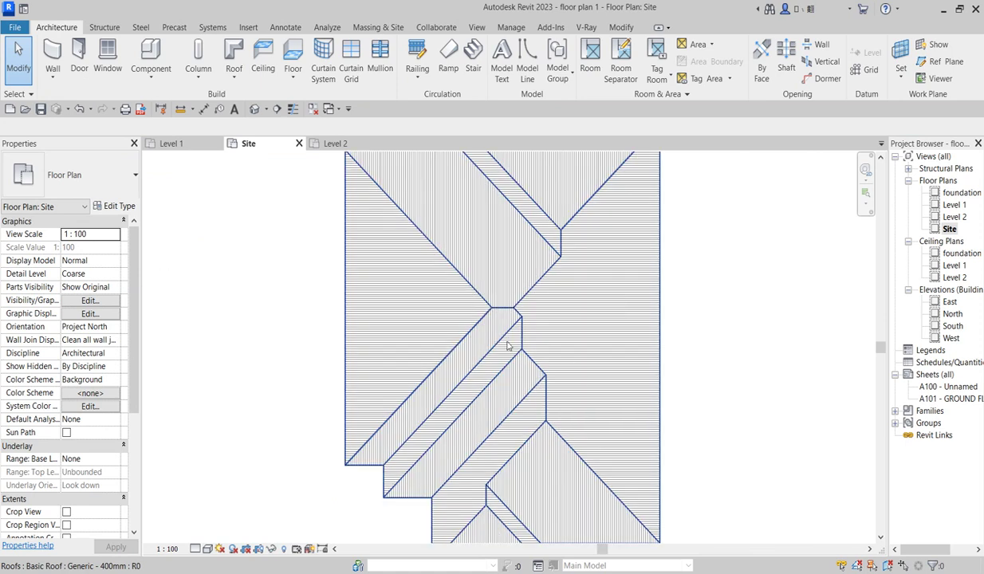
{"action": "scroll", "coordinate": [558, 232], "scroll_direction": "down", "scroll_amount": 1}
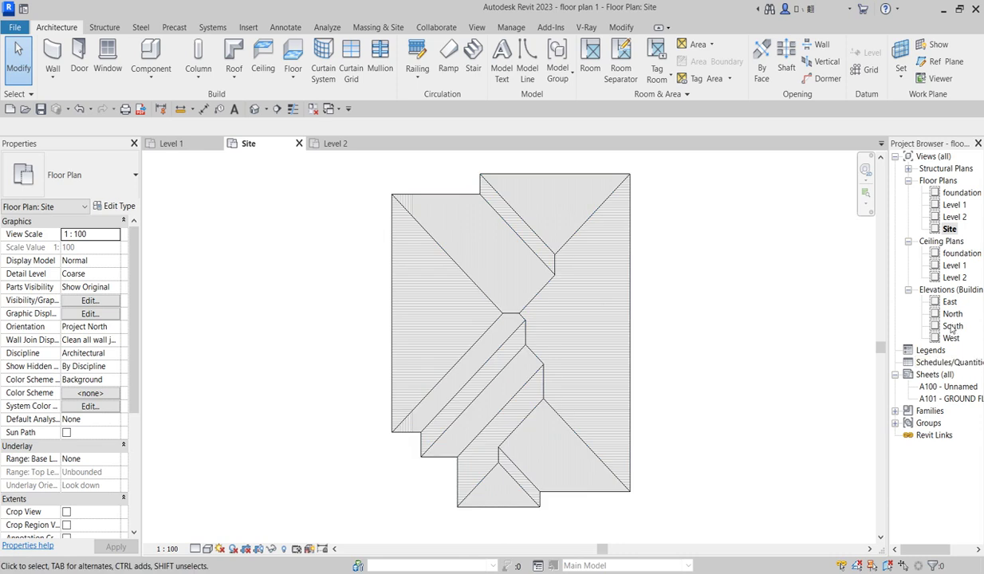
In the South elevation, move the roof up from its left eave corner to 57.7 above Level 2.
{"action": "double_click", "coordinate": [952, 326]}
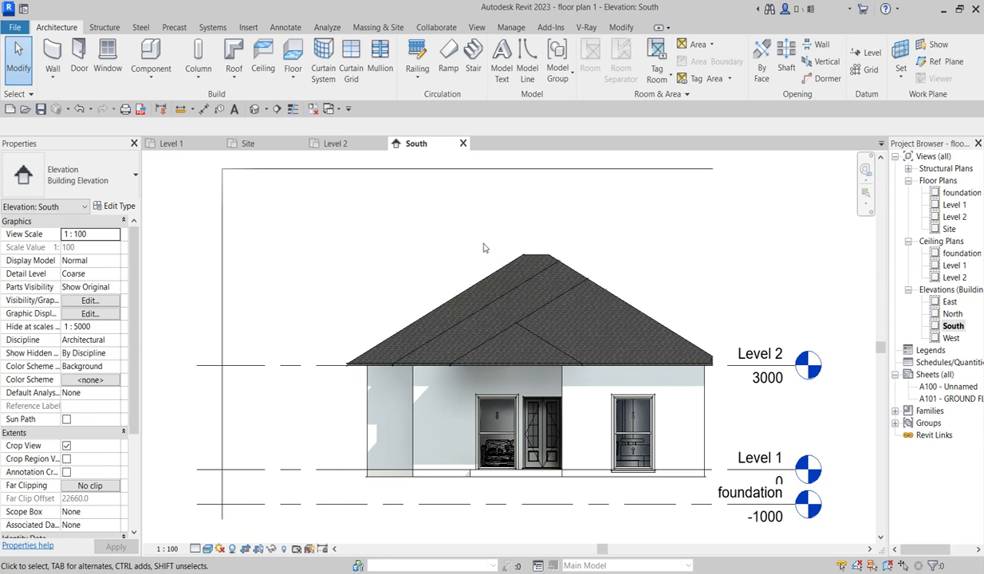
{"action": "left_click", "coordinate": [608, 306]}
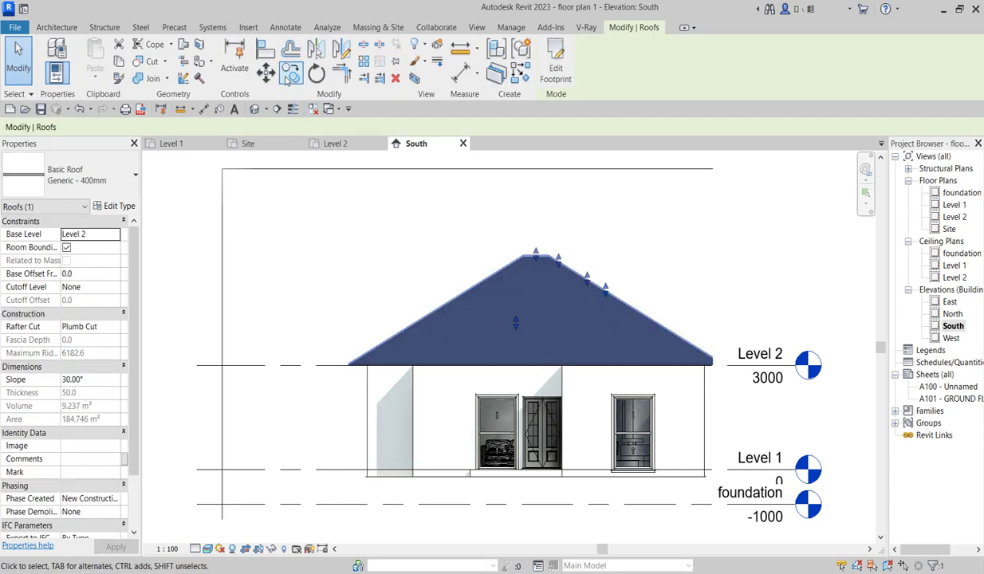
{"action": "left_click", "coordinate": [290, 74]}
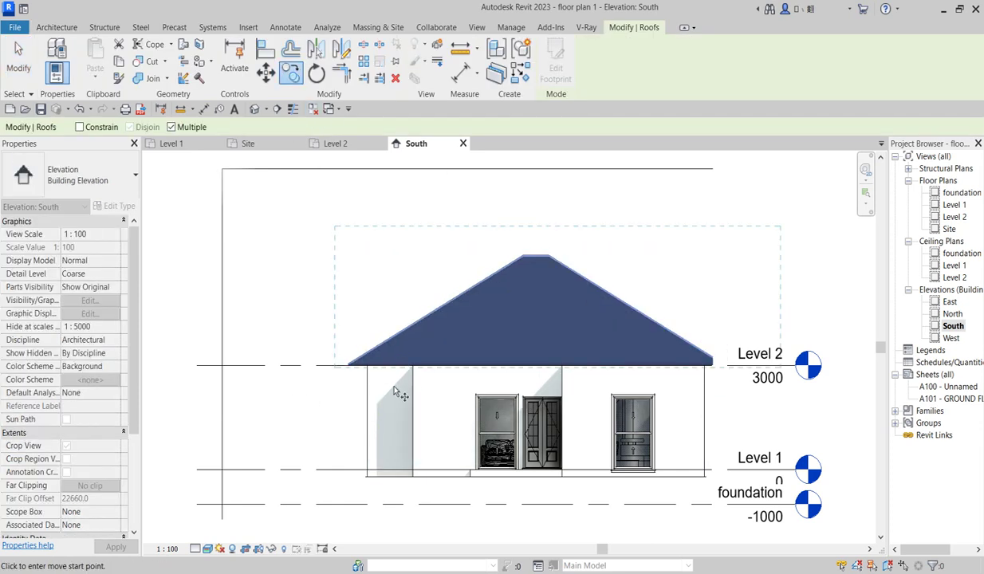
{"action": "scroll", "coordinate": [390, 386], "scroll_direction": "up", "scroll_amount": 2}
{"action": "scroll", "coordinate": [331, 363], "scroll_direction": "up", "scroll_amount": 3}
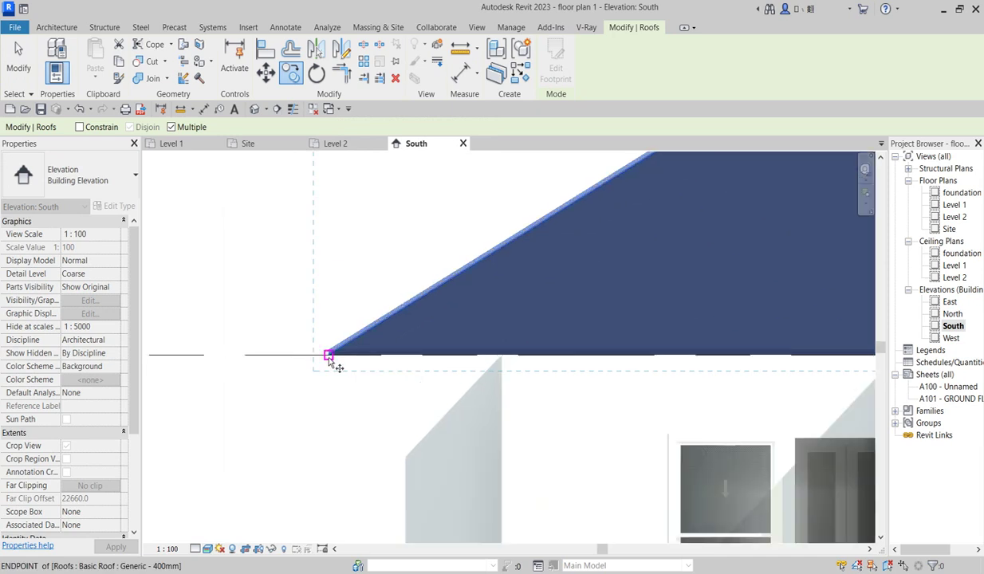
{"action": "left_click", "coordinate": [329, 355]}
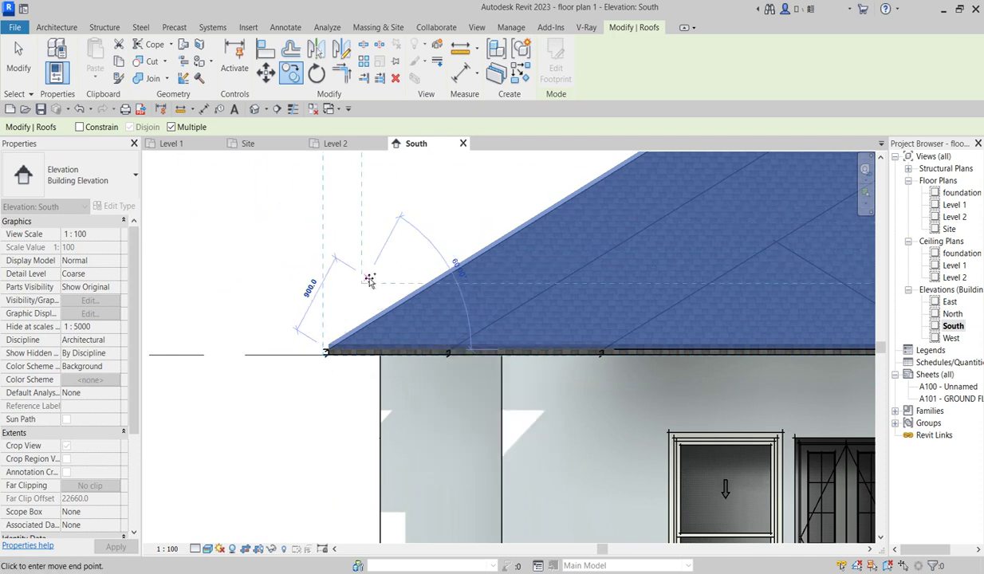
{"action": "left_click", "coordinate": [332, 260]}
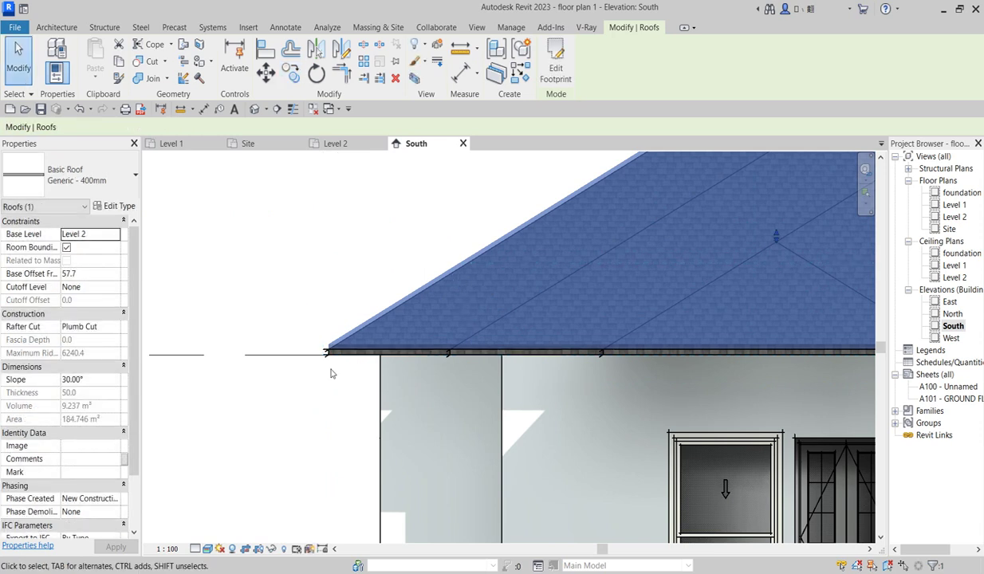
{"action": "scroll", "coordinate": [239, 355], "scroll_direction": "down", "scroll_amount": 2}
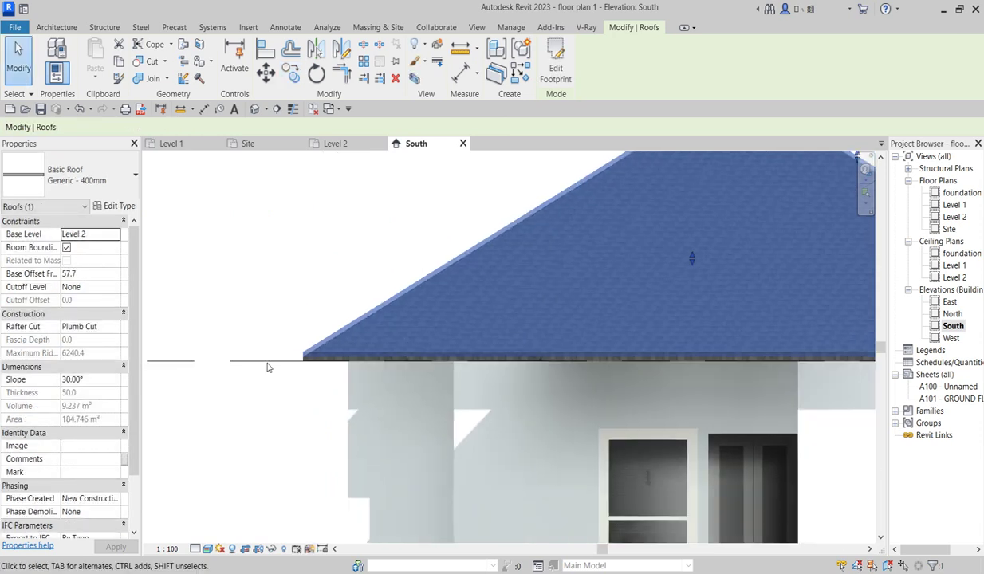
{"action": "scroll", "coordinate": [359, 371], "scroll_direction": "down", "scroll_amount": 2}
{"action": "scroll", "coordinate": [603, 405], "scroll_direction": "up", "scroll_amount": 1}
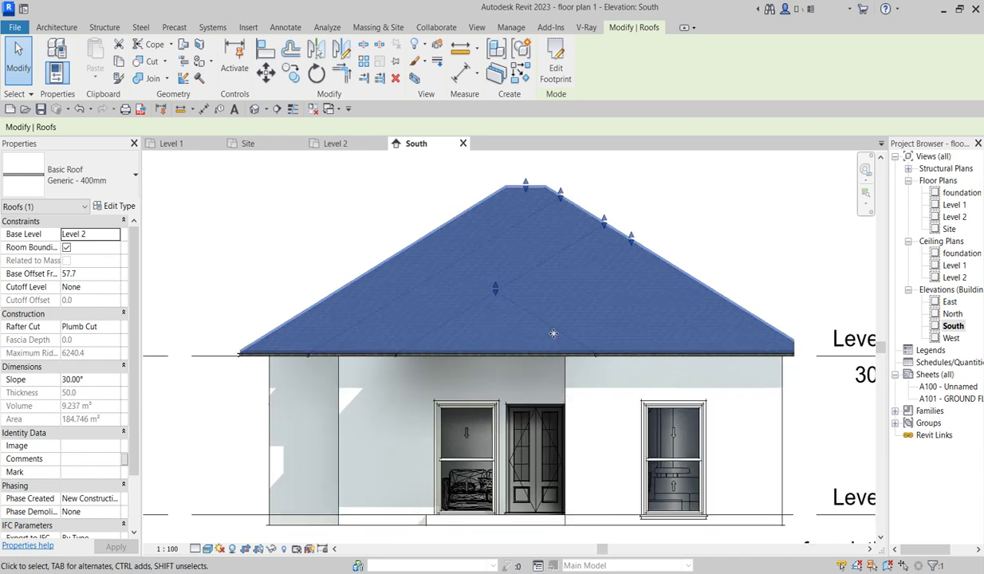
{"action": "scroll", "coordinate": [628, 470], "scroll_direction": "down", "scroll_amount": 2}
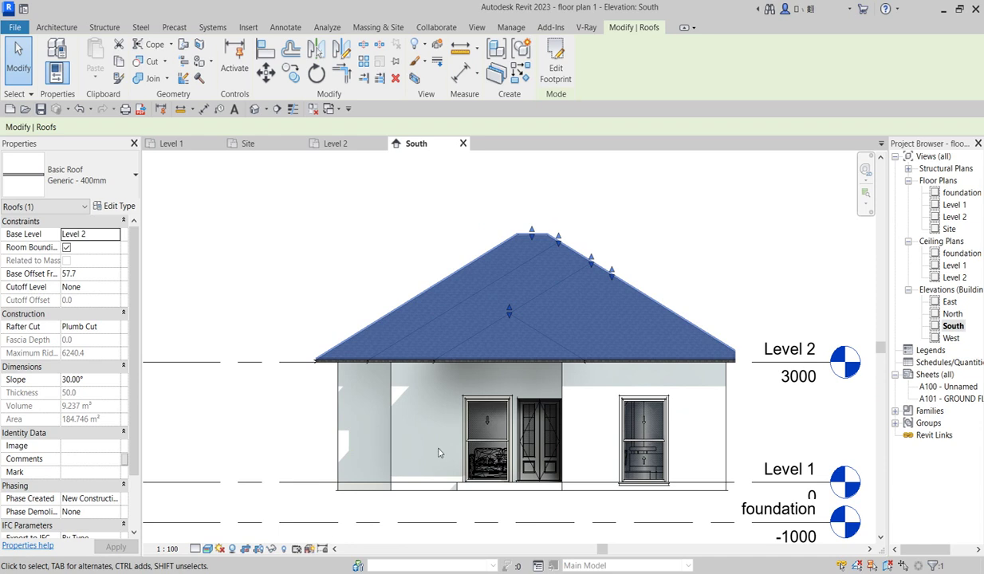
Return to the Site plan and deselect the hip roof to show the plan's view properties.
{"action": "double_click", "coordinate": [949, 229]}
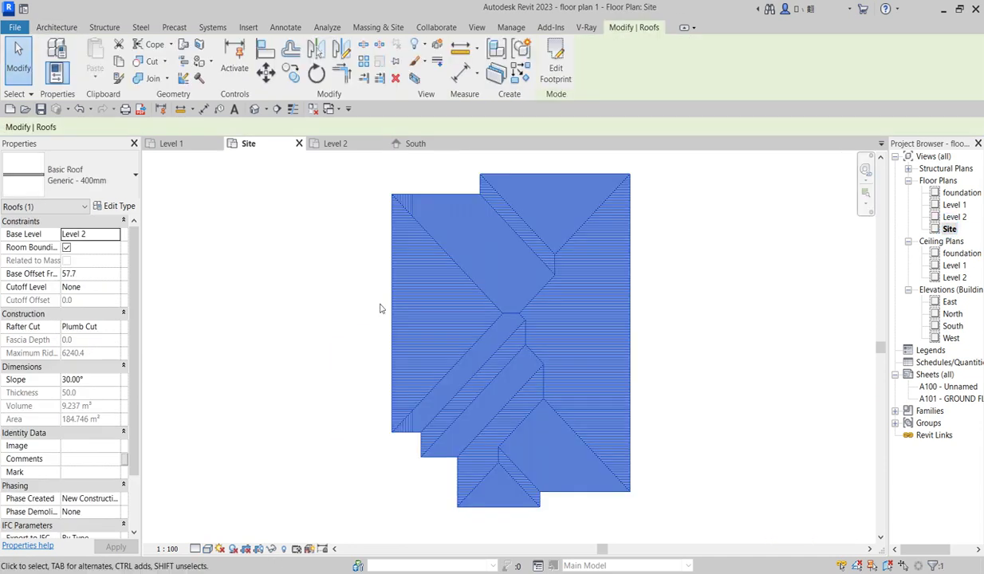
{"action": "scroll", "coordinate": [558, 303], "scroll_direction": "up", "scroll_amount": 2}
{"action": "scroll", "coordinate": [524, 380], "scroll_direction": "up", "scroll_amount": 2}
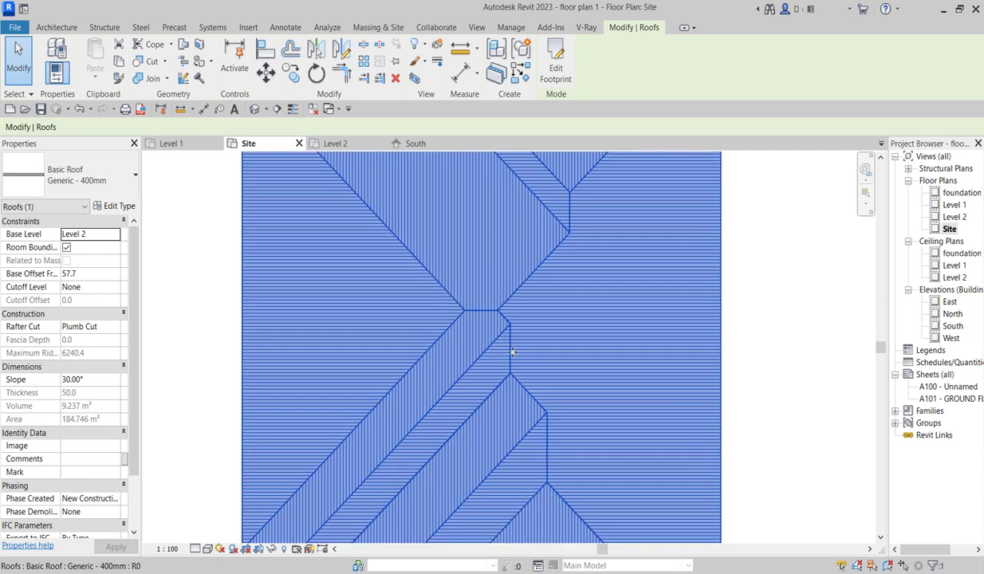
{"action": "scroll", "coordinate": [510, 373], "scroll_direction": "down", "scroll_amount": 3}
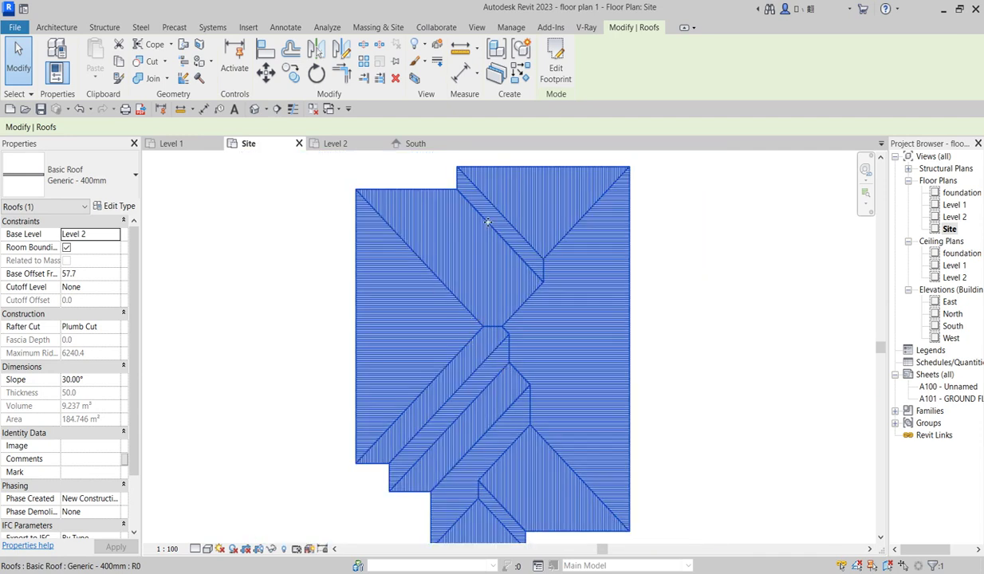
{"action": "scroll", "coordinate": [488, 222], "scroll_direction": "down", "scroll_amount": 1}
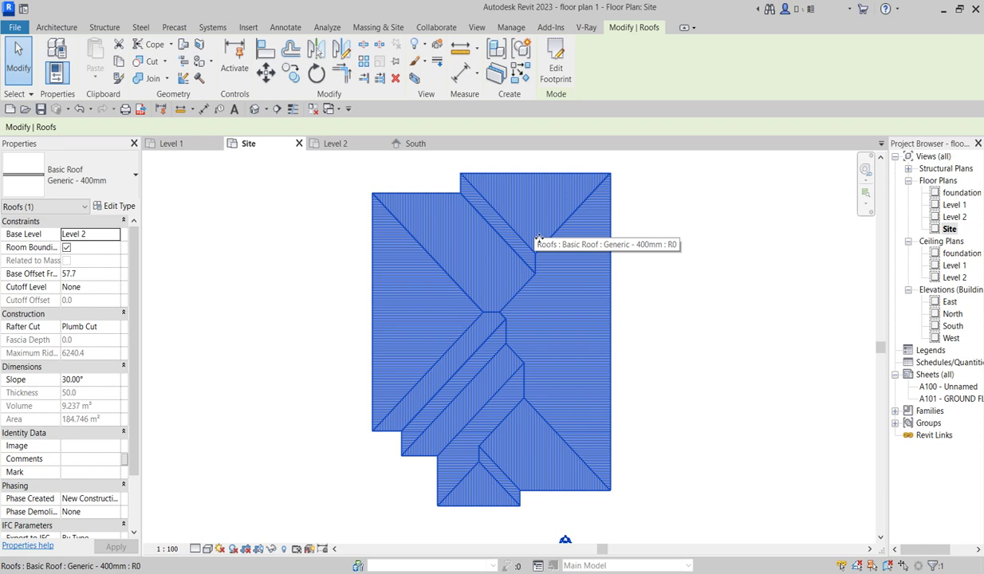
{"action": "left_click", "coordinate": [296, 297]}
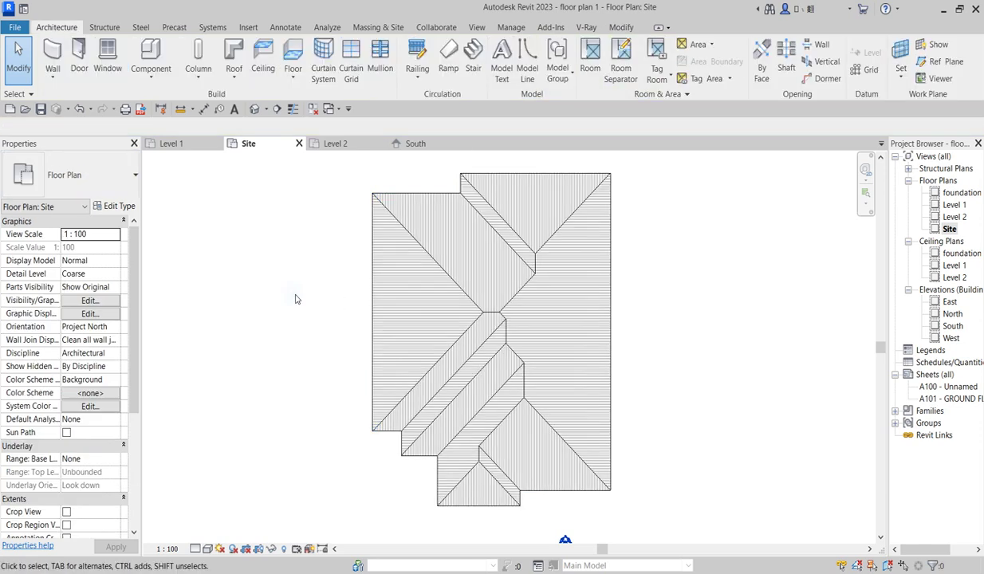
Start a vertical opening cut on the hip roof using Pick Lines for the boundary.
{"action": "left_click", "coordinate": [829, 62]}
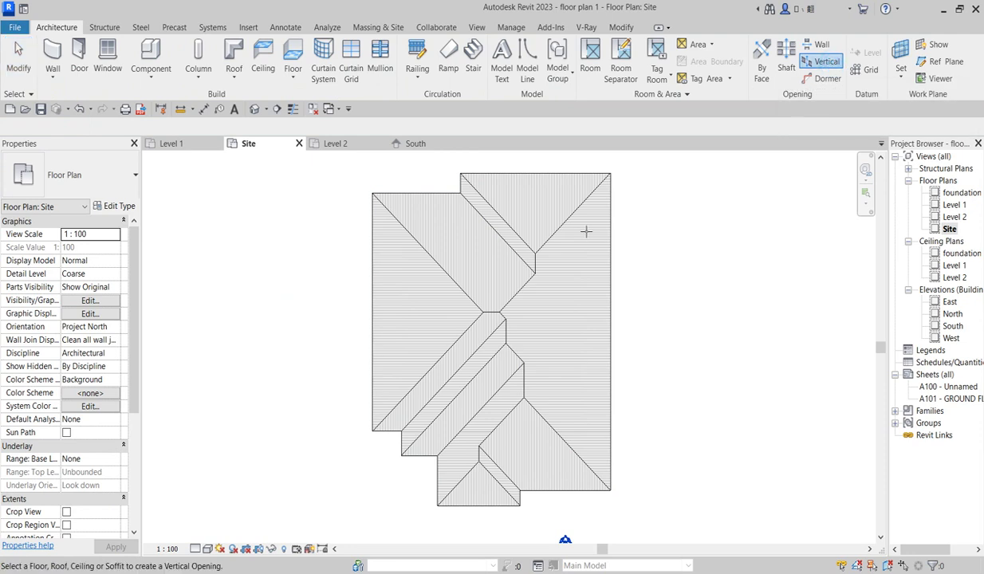
{"action": "left_click", "coordinate": [534, 270]}
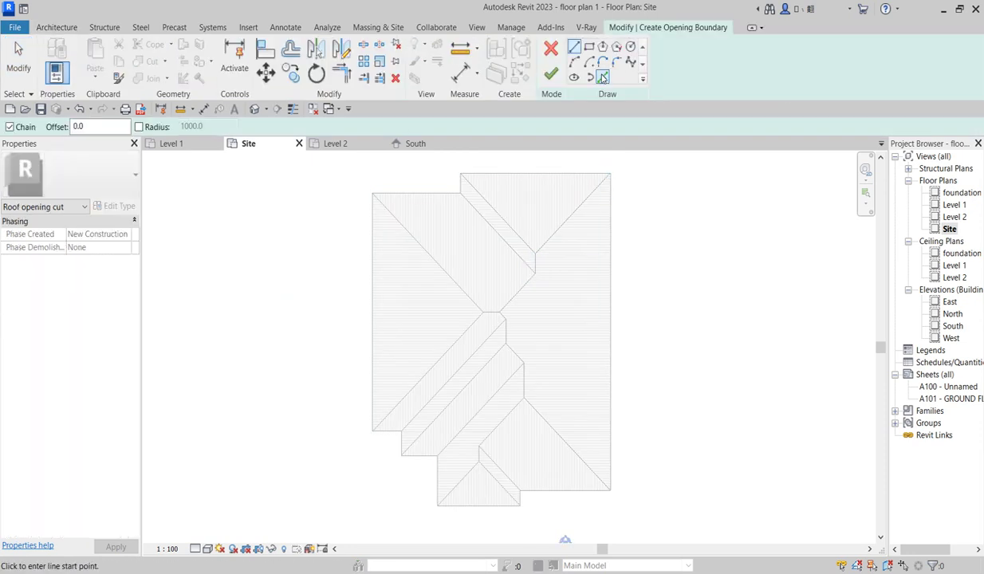
{"action": "left_click", "coordinate": [603, 77]}
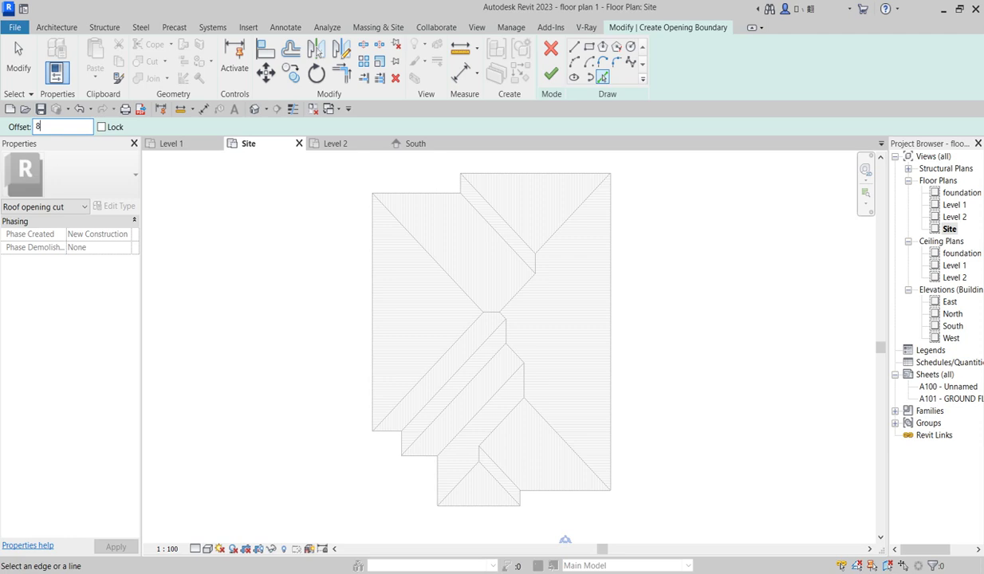
{"action": "scroll", "coordinate": [518, 251], "scroll_direction": "up", "scroll_amount": 3}
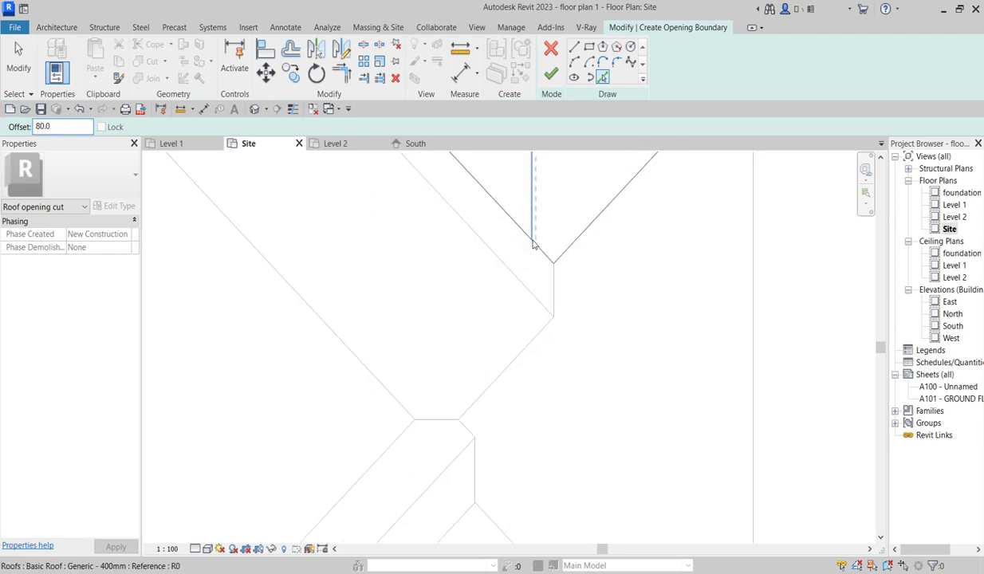
{"action": "scroll", "coordinate": [533, 246], "scroll_direction": "up", "scroll_amount": 2}
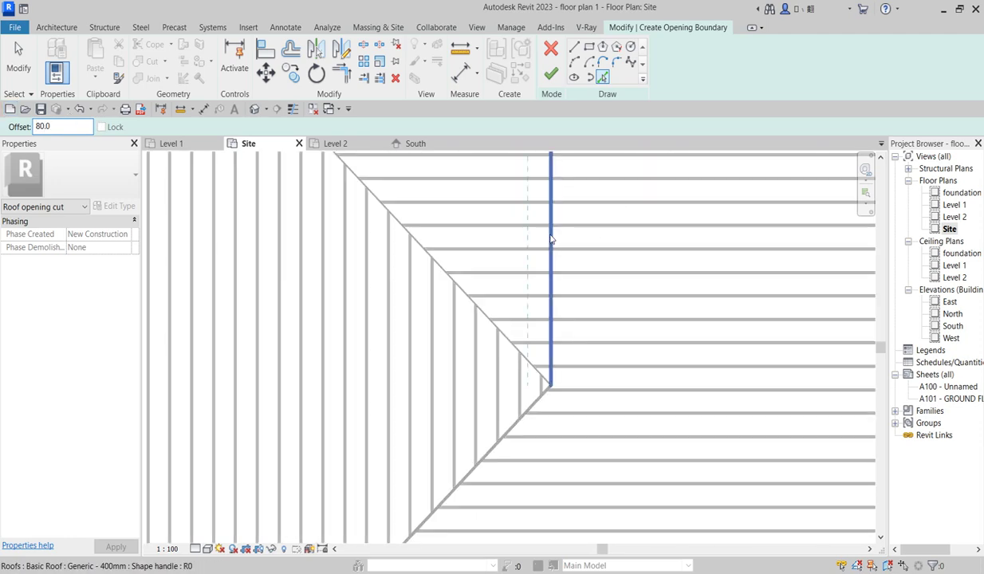
Pick the vertical edge, the diagonal hips and the top roof edge as opening boundary lines.
{"action": "left_click", "coordinate": [548, 238]}
{"action": "left_click", "coordinate": [548, 233]}
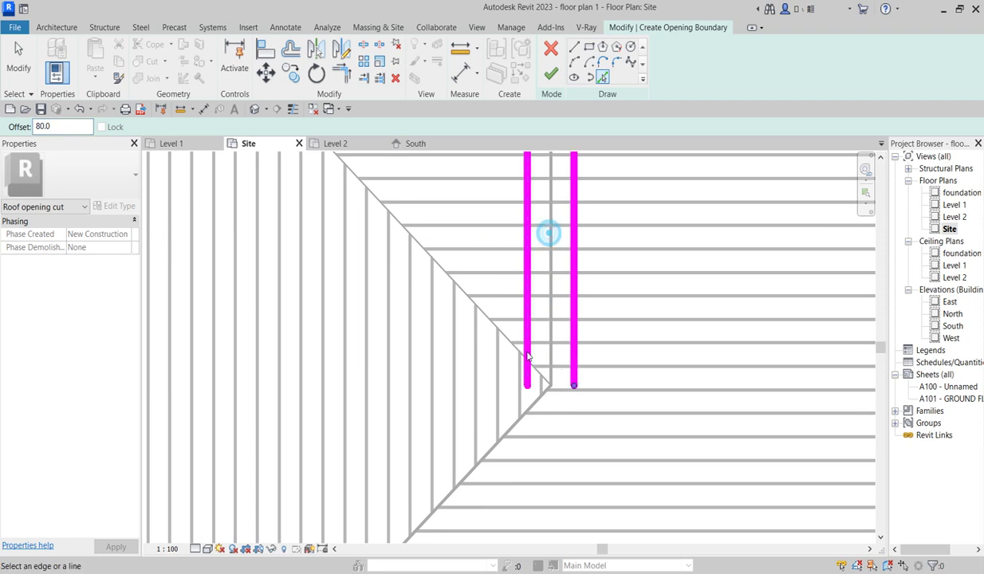
{"action": "left_click", "coordinate": [527, 431]}
{"action": "scroll", "coordinate": [522, 410], "scroll_direction": "up", "scroll_amount": 1}
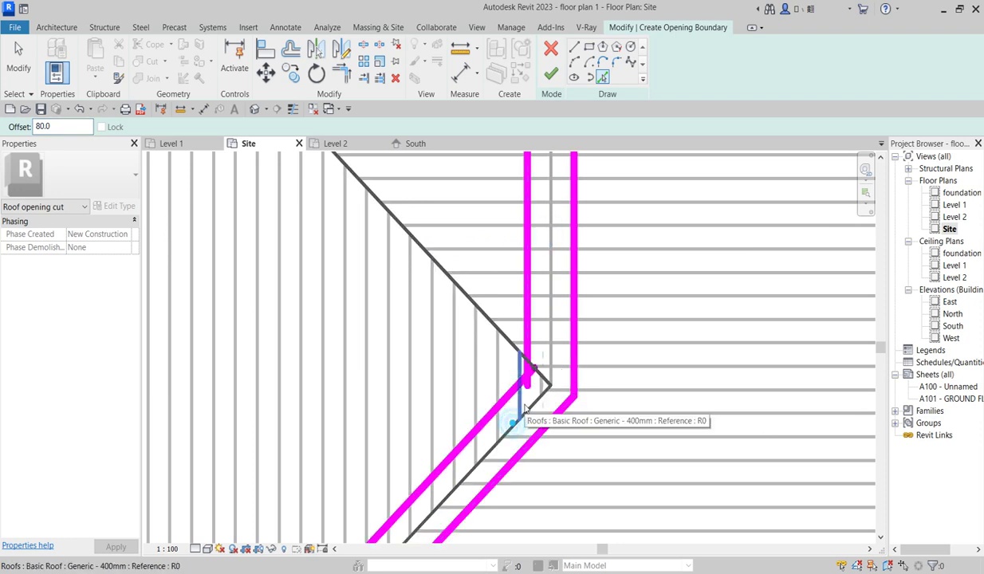
{"action": "scroll", "coordinate": [510, 411], "scroll_direction": "up", "scroll_amount": 2}
{"action": "scroll", "coordinate": [558, 326], "scroll_direction": "up", "scroll_amount": 1}
{"action": "scroll", "coordinate": [561, 320], "scroll_direction": "up", "scroll_amount": 2}
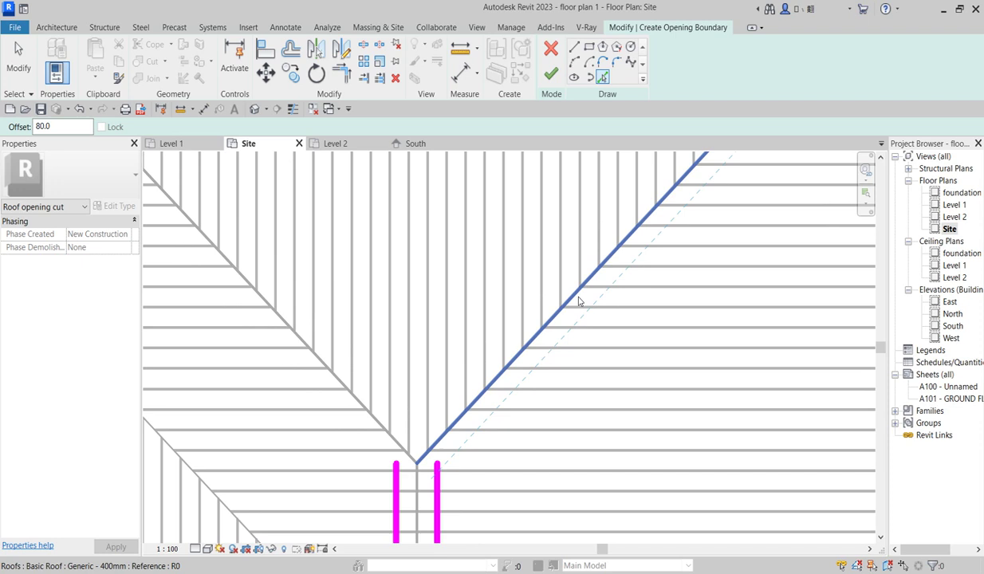
{"action": "left_click", "coordinate": [574, 296]}
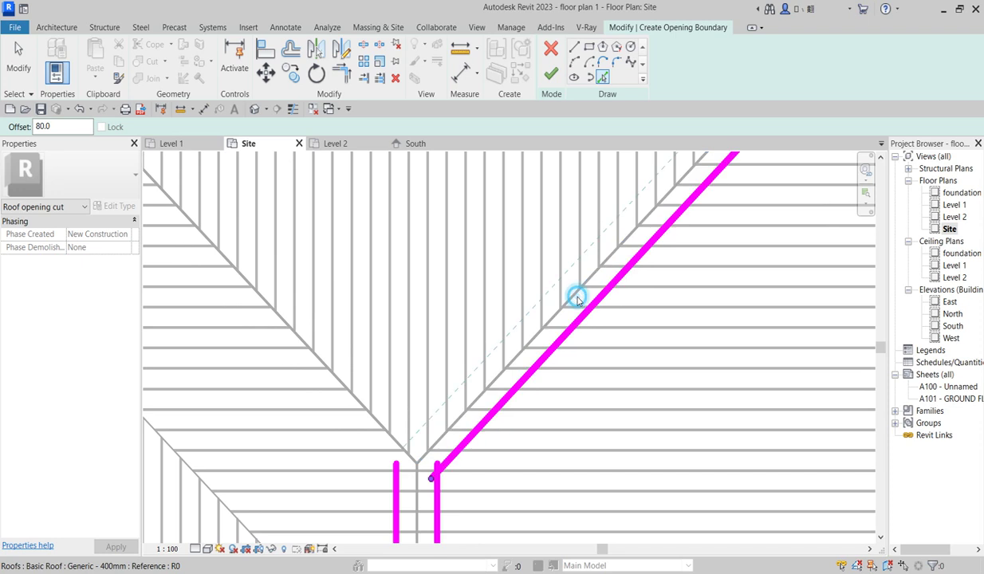
{"action": "left_click", "coordinate": [320, 364]}
{"action": "scroll", "coordinate": [416, 402], "scroll_direction": "down", "scroll_amount": 2}
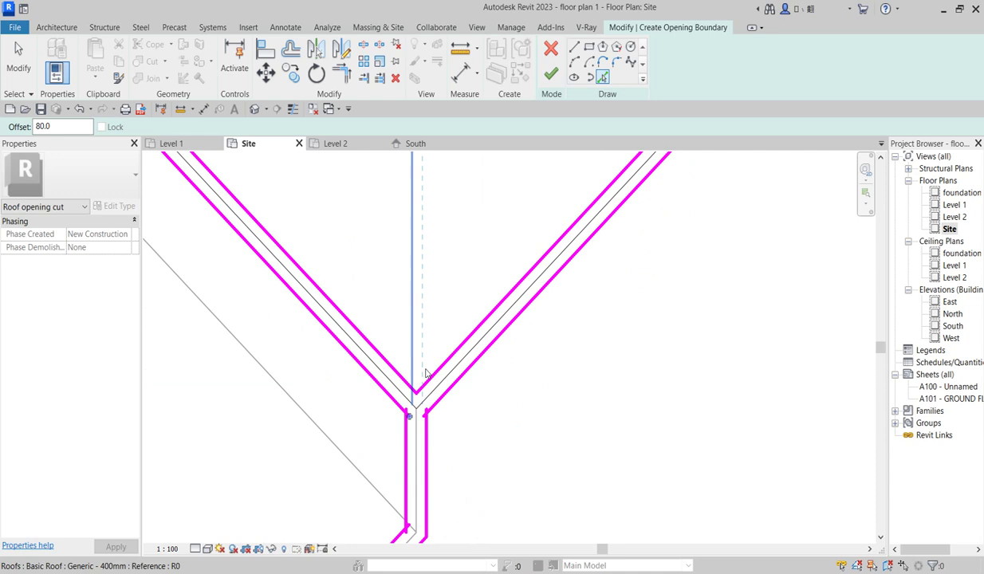
{"action": "scroll", "coordinate": [434, 402], "scroll_direction": "down", "scroll_amount": 1}
{"action": "left_click", "coordinate": [433, 237]}
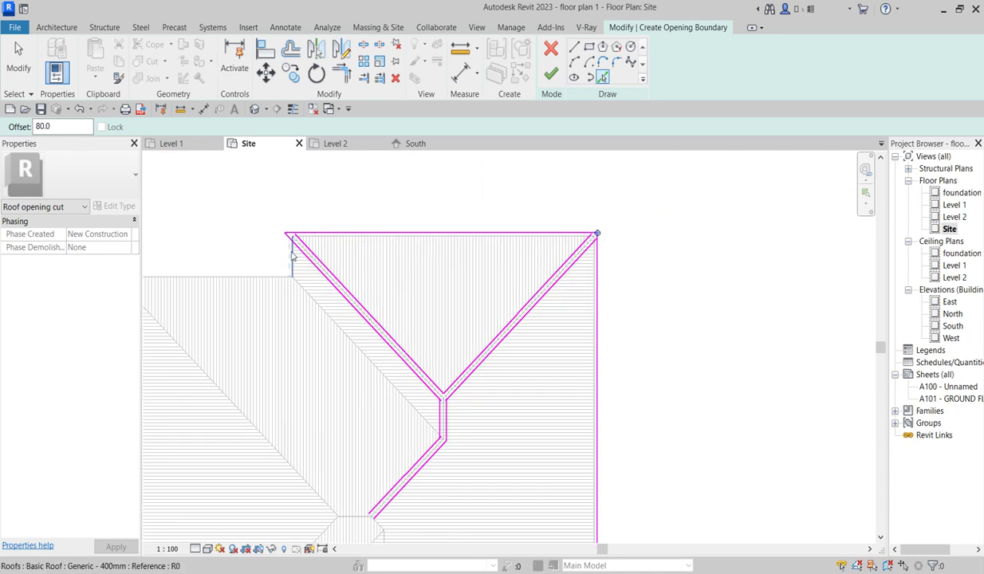
{"action": "scroll", "coordinate": [273, 279], "scroll_direction": "down", "scroll_amount": 2}
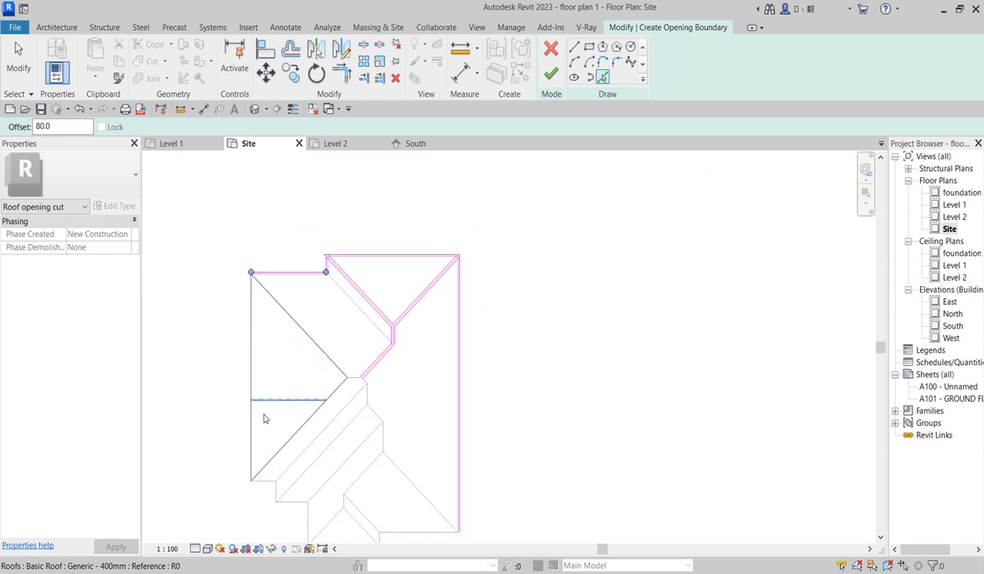
{"action": "scroll", "coordinate": [415, 343], "scroll_direction": "up", "scroll_amount": 2}
{"action": "scroll", "coordinate": [359, 415], "scroll_direction": "up", "scroll_amount": 2}
{"action": "scroll", "coordinate": [364, 437], "scroll_direction": "up", "scroll_amount": 2}
{"action": "scroll", "coordinate": [412, 385], "scroll_direction": "up", "scroll_amount": 2}
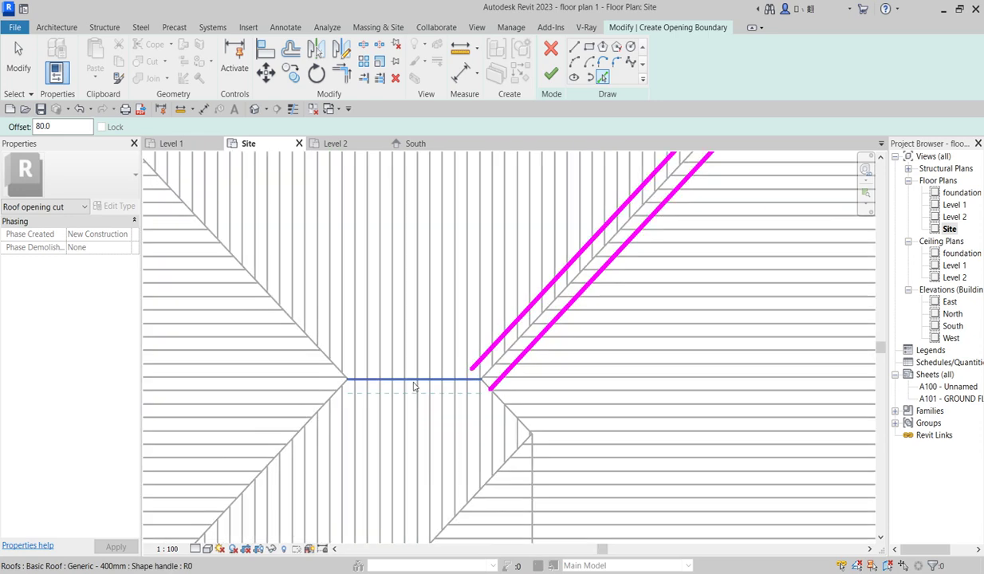
{"action": "scroll", "coordinate": [411, 385], "scroll_direction": "up", "scroll_amount": 1}
{"action": "scroll", "coordinate": [411, 385], "scroll_direction": "up", "scroll_amount": 1}
Add boundary lines on both sides of the ridge and along the left hips and vertical edge.
{"action": "left_click", "coordinate": [412, 385]}
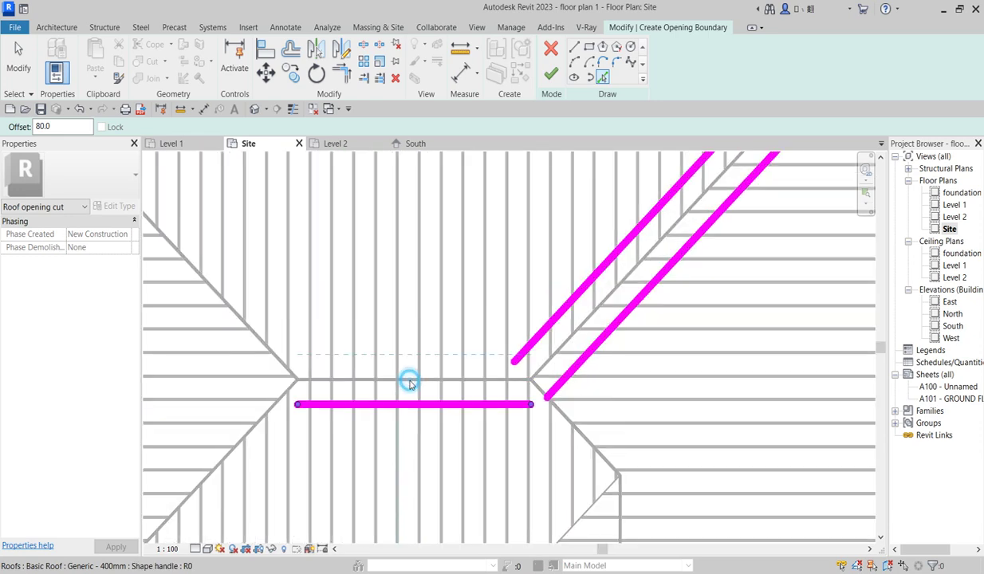
{"action": "left_click", "coordinate": [397, 364]}
{"action": "left_click", "coordinate": [259, 342]}
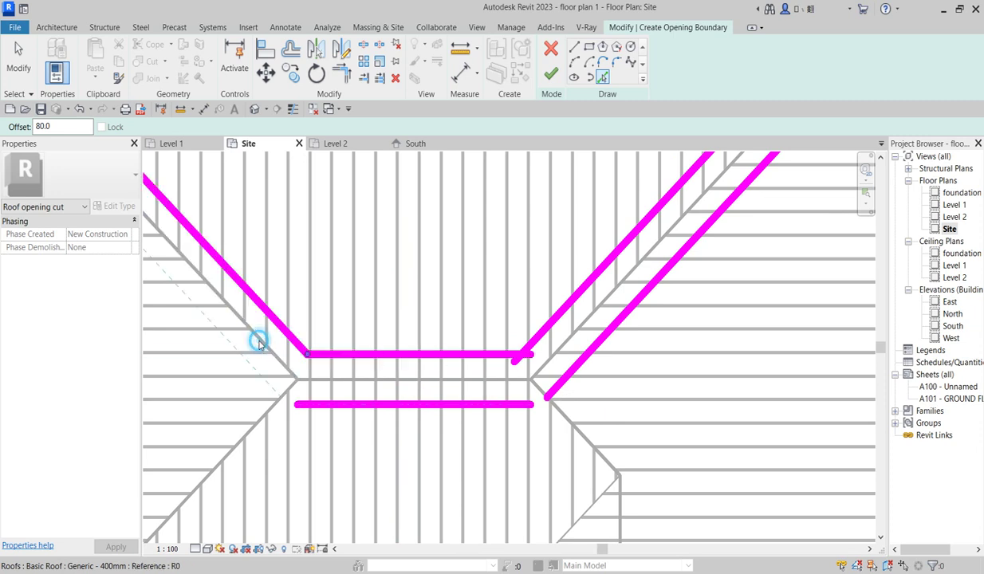
{"action": "left_click", "coordinate": [257, 416]}
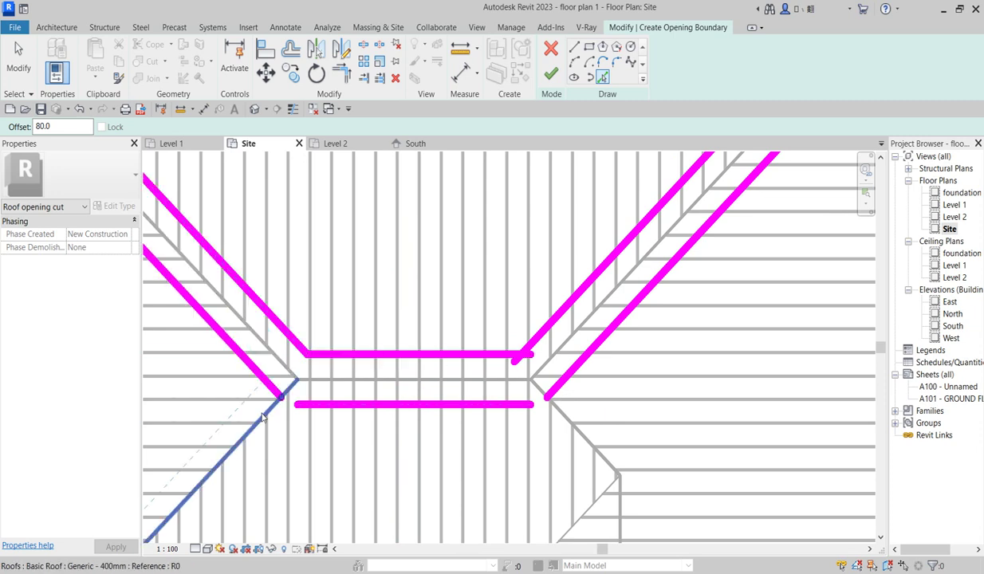
{"action": "scroll", "coordinate": [319, 394], "scroll_direction": "down", "scroll_amount": 3}
{"action": "scroll", "coordinate": [393, 378], "scroll_direction": "down", "scroll_amount": 2}
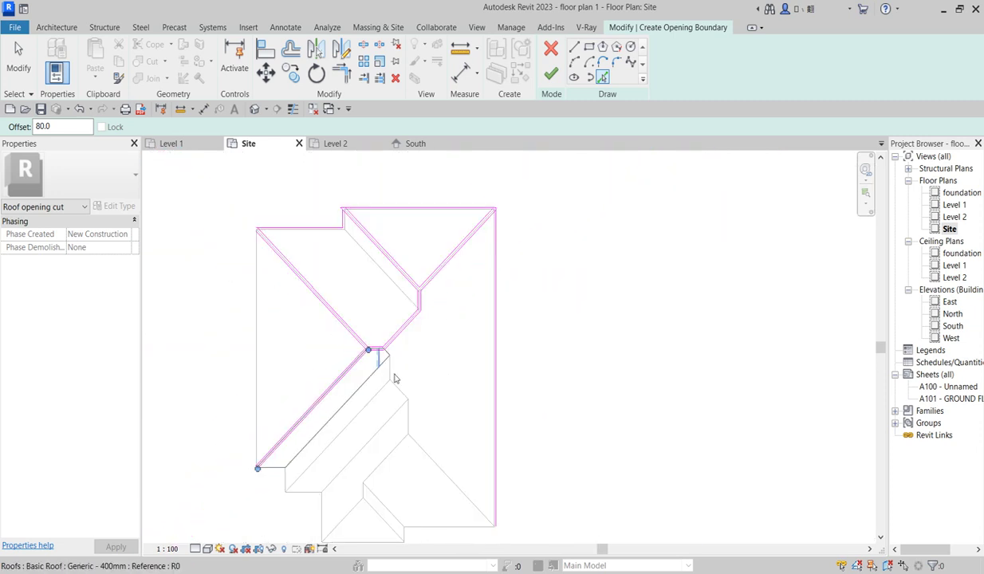
{"action": "scroll", "coordinate": [393, 378], "scroll_direction": "up", "scroll_amount": 3}
{"action": "scroll", "coordinate": [374, 343], "scroll_direction": "up", "scroll_amount": 2}
{"action": "scroll", "coordinate": [359, 311], "scroll_direction": "up", "scroll_amount": 1}
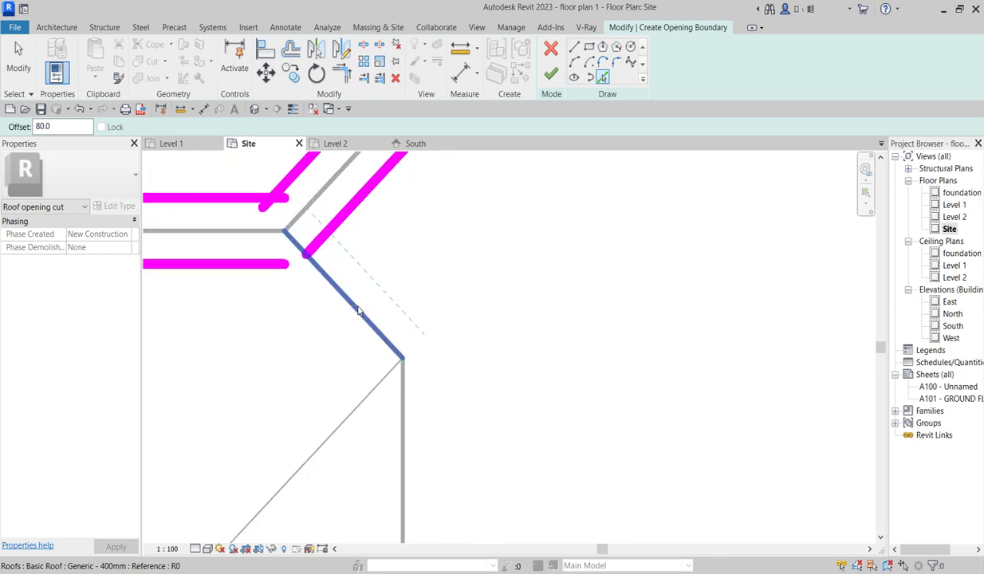
{"action": "left_click", "coordinate": [359, 311]}
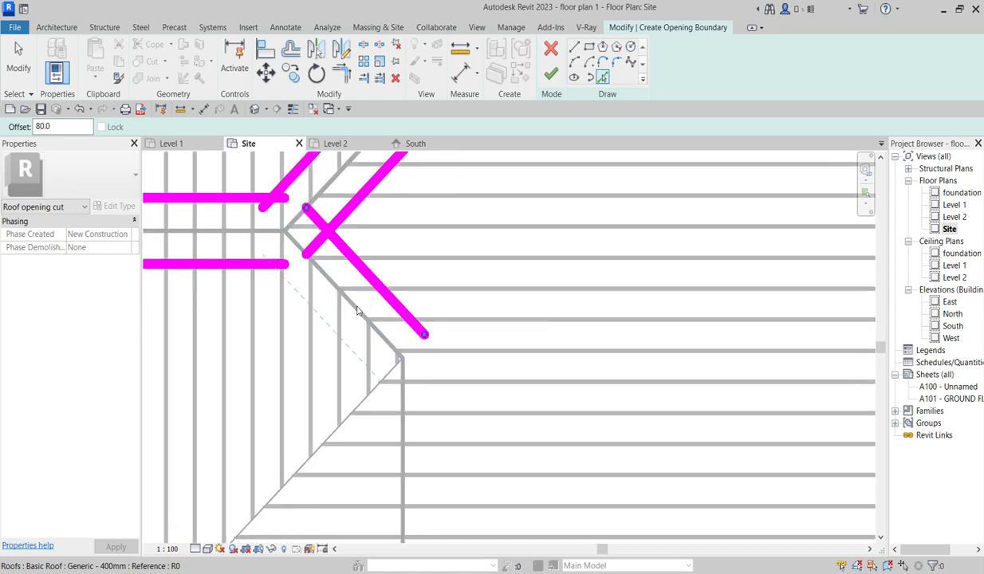
{"action": "left_click", "coordinate": [402, 406]}
Add boundary lines along a diagonal hip, both ridge sides, and the left and right hips.
{"action": "scroll", "coordinate": [507, 242], "scroll_direction": "down", "scroll_amount": 2}
{"action": "scroll", "coordinate": [520, 494], "scroll_direction": "down", "scroll_amount": 1}
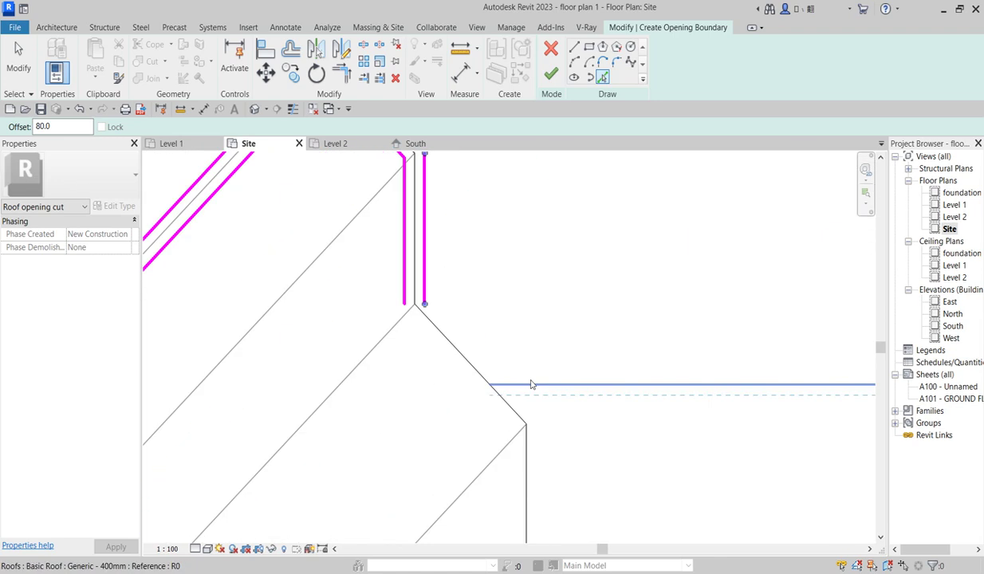
{"action": "scroll", "coordinate": [446, 352], "scroll_direction": "up", "scroll_amount": 3}
{"action": "left_click", "coordinate": [470, 342]}
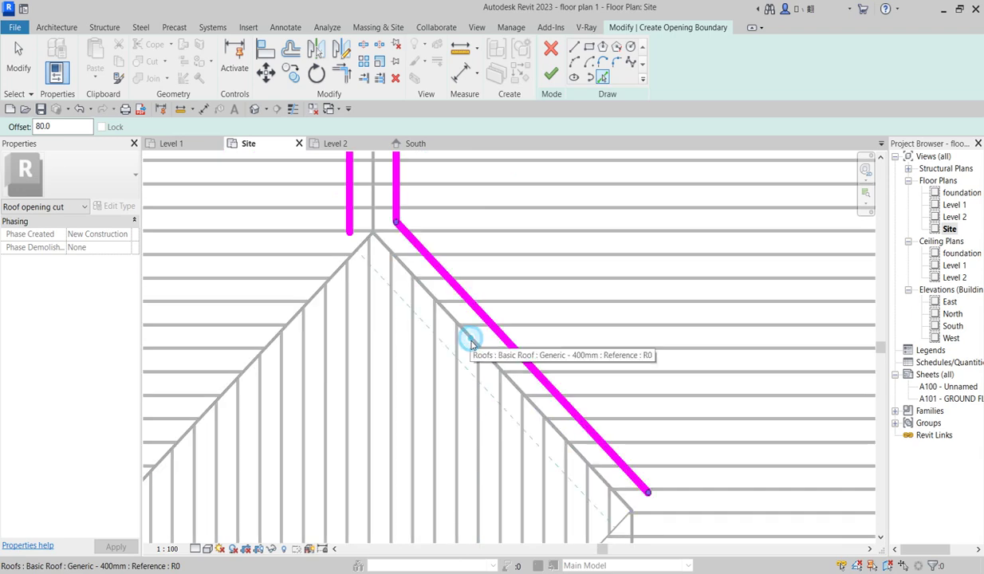
{"action": "scroll", "coordinate": [479, 343], "scroll_direction": "down", "scroll_amount": 2}
{"action": "scroll", "coordinate": [498, 330], "scroll_direction": "down", "scroll_amount": 1}
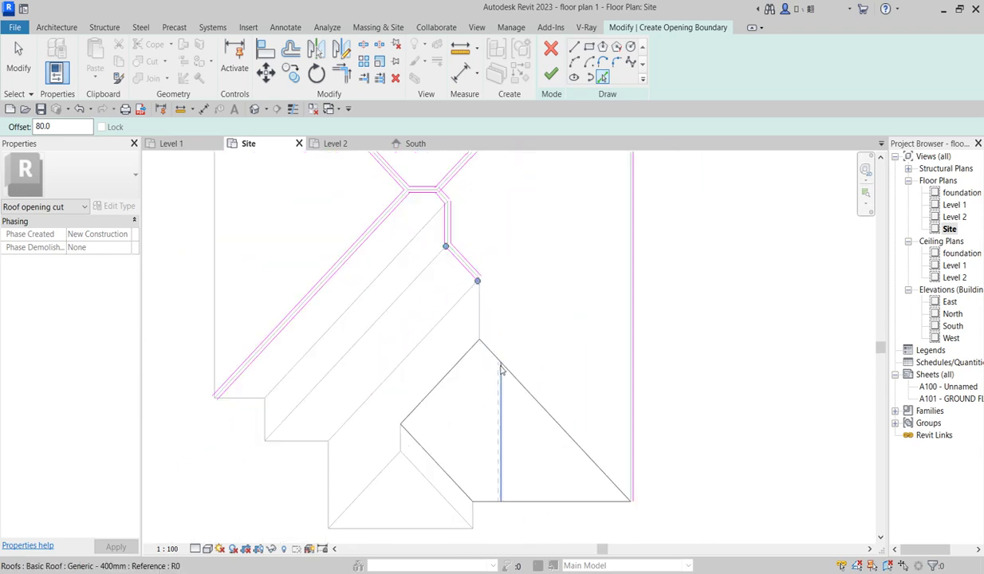
{"action": "scroll", "coordinate": [501, 368], "scroll_direction": "up", "scroll_amount": 3}
{"action": "scroll", "coordinate": [488, 332], "scroll_direction": "up", "scroll_amount": 1}
{"action": "scroll", "coordinate": [462, 287], "scroll_direction": "up", "scroll_amount": 1}
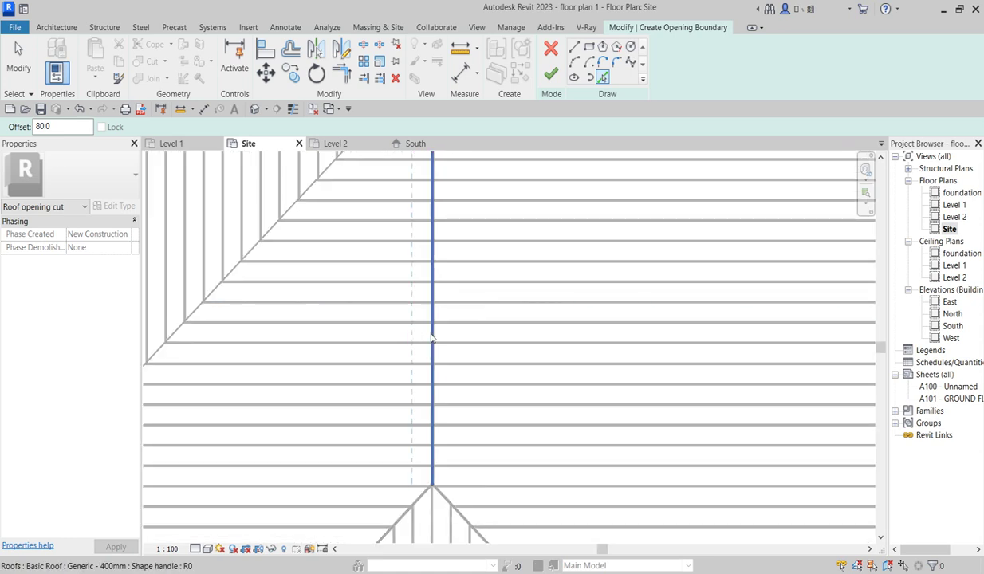
{"action": "left_click", "coordinate": [430, 334]}
{"action": "scroll", "coordinate": [437, 334], "scroll_direction": "down", "scroll_amount": 1}
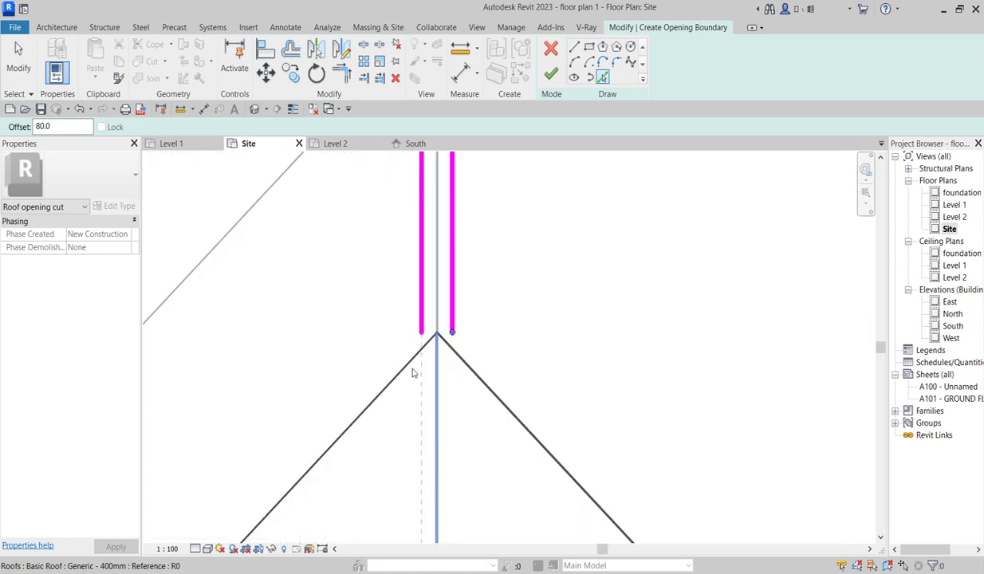
{"action": "scroll", "coordinate": [411, 369], "scroll_direction": "up", "scroll_amount": 2}
{"action": "scroll", "coordinate": [424, 363], "scroll_direction": "up", "scroll_amount": 1}
{"action": "left_click", "coordinate": [431, 358]}
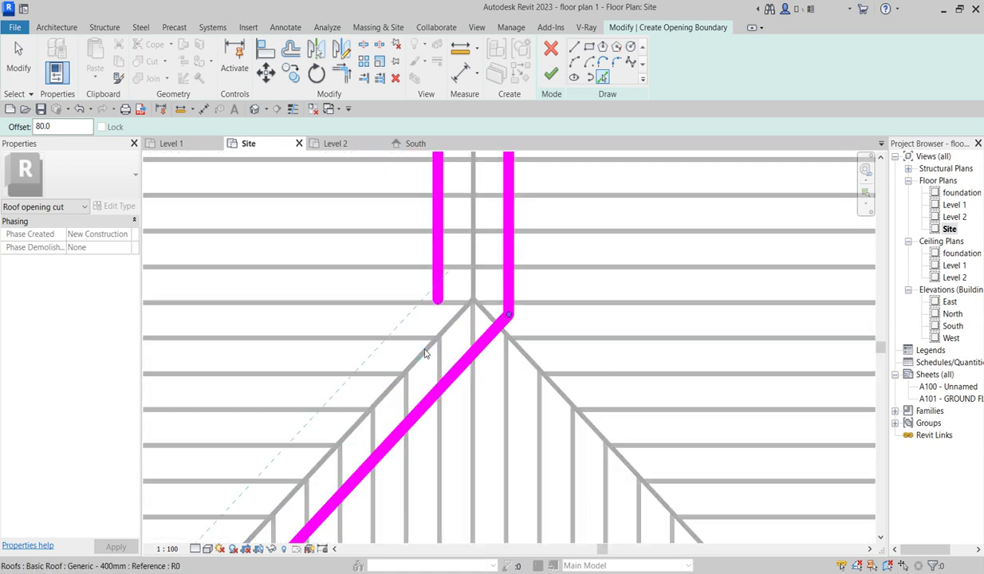
{"action": "left_click", "coordinate": [527, 358]}
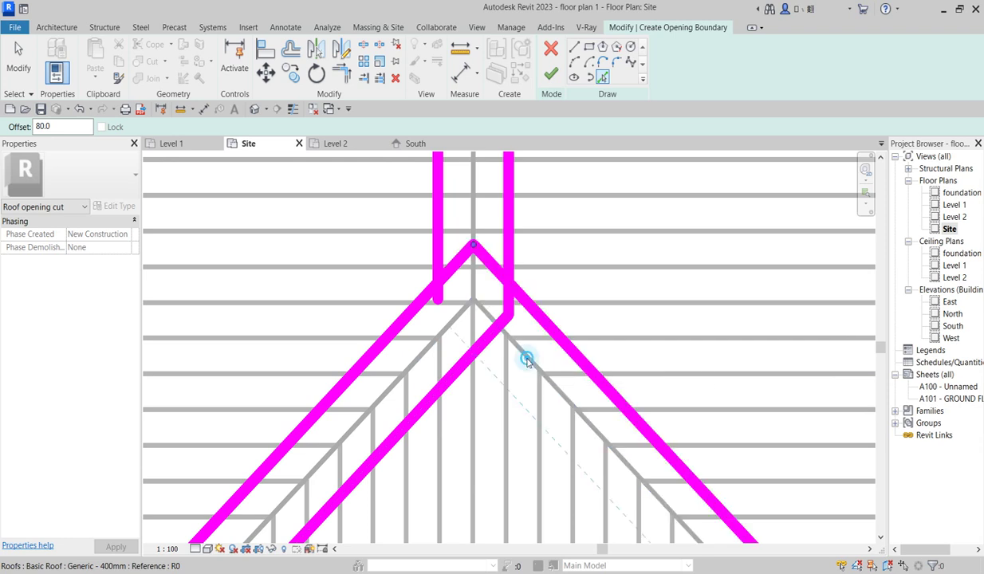
{"action": "scroll", "coordinate": [527, 359], "scroll_direction": "down", "scroll_amount": 2}
{"action": "scroll", "coordinate": [549, 295], "scroll_direction": "down", "scroll_amount": 1}
{"action": "scroll", "coordinate": [702, 395], "scroll_direction": "down", "scroll_amount": 1}
{"action": "scroll", "coordinate": [692, 400], "scroll_direction": "up", "scroll_amount": 2}
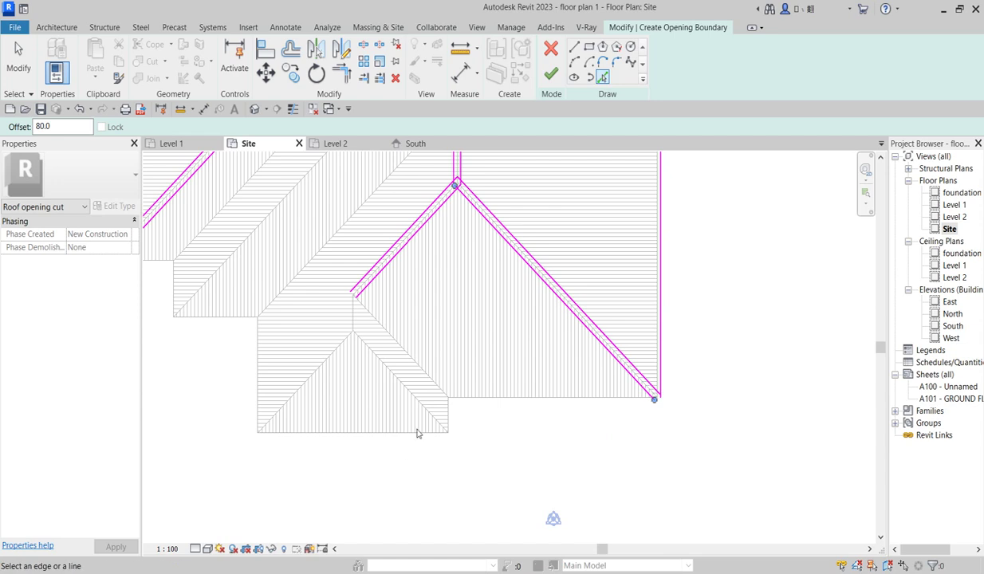
{"action": "scroll", "coordinate": [391, 314], "scroll_direction": "up", "scroll_amount": 2}
{"action": "scroll", "coordinate": [380, 307], "scroll_direction": "up", "scroll_amount": 1}
{"action": "scroll", "coordinate": [390, 307], "scroll_direction": "up", "scroll_amount": 2}
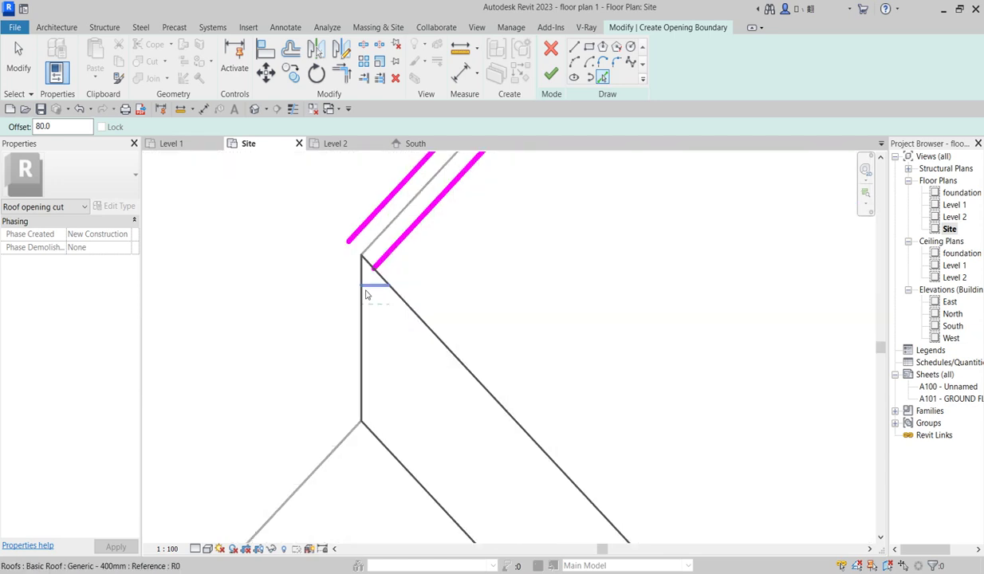
{"action": "scroll", "coordinate": [366, 295], "scroll_direction": "up", "scroll_amount": 3}
Add an offset line beside the vertical edge plus the right and left hip edges.
{"action": "left_click", "coordinate": [356, 299]}
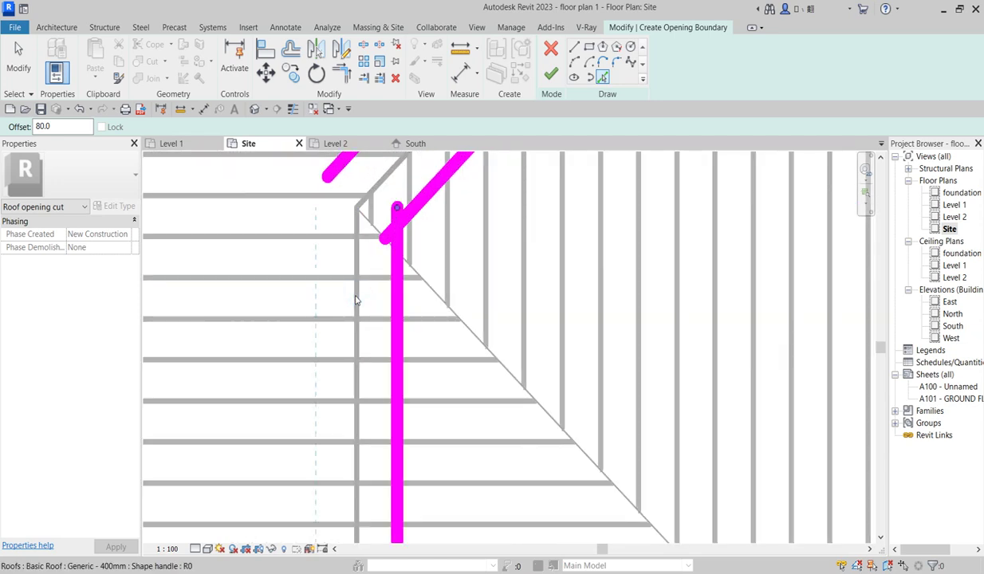
{"action": "scroll", "coordinate": [356, 293], "scroll_direction": "down", "scroll_amount": 1}
{"action": "scroll", "coordinate": [515, 402], "scroll_direction": "down", "scroll_amount": 3}
{"action": "scroll", "coordinate": [511, 437], "scroll_direction": "down", "scroll_amount": 1}
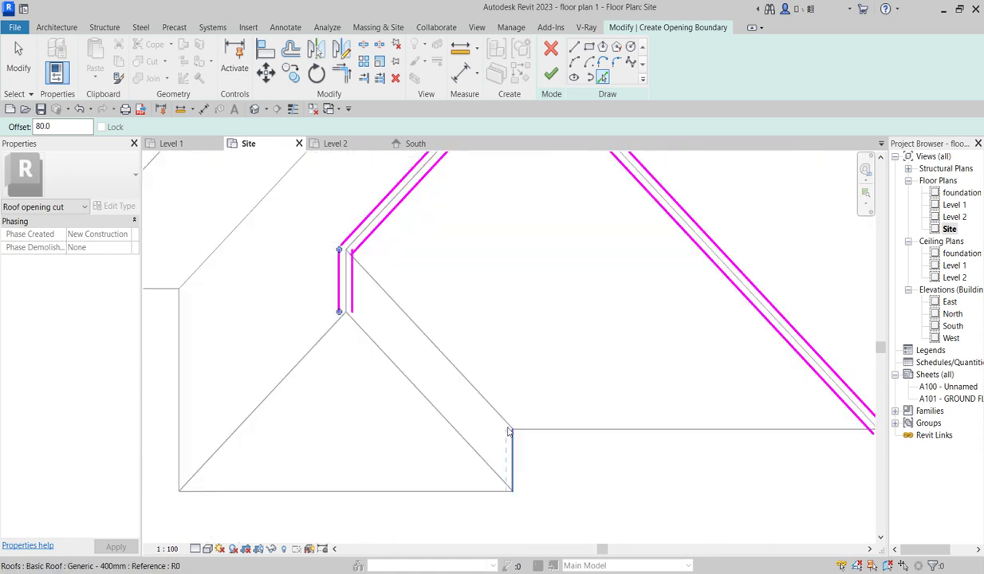
{"action": "scroll", "coordinate": [300, 286], "scroll_direction": "up", "scroll_amount": 2}
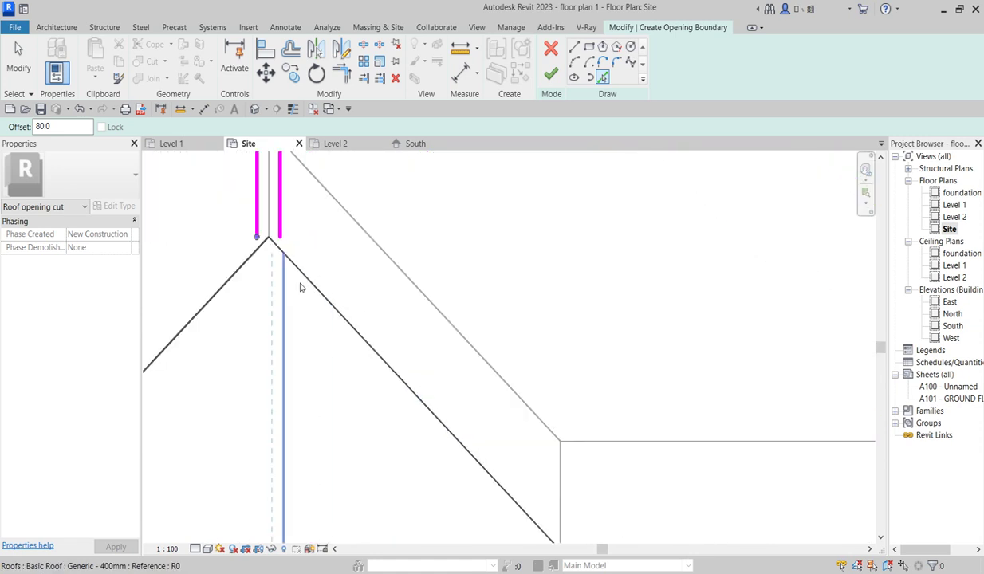
{"action": "scroll", "coordinate": [301, 281], "scroll_direction": "up", "scroll_amount": 2}
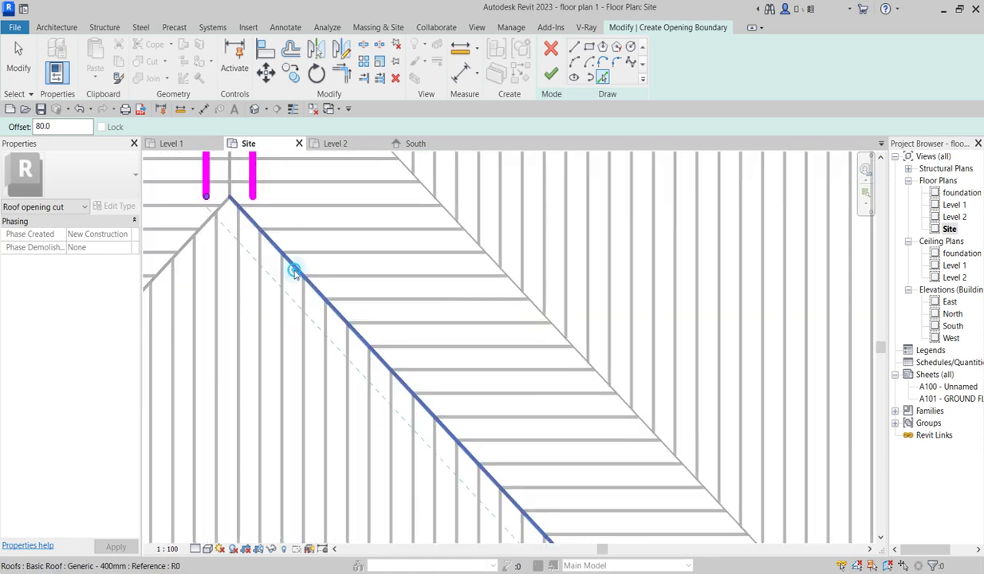
{"action": "left_click", "coordinate": [293, 271]}
{"action": "scroll", "coordinate": [461, 323], "scroll_direction": "down", "scroll_amount": 2}
{"action": "scroll", "coordinate": [331, 330], "scroll_direction": "down", "scroll_amount": 2}
{"action": "scroll", "coordinate": [331, 310], "scroll_direction": "up", "scroll_amount": 2}
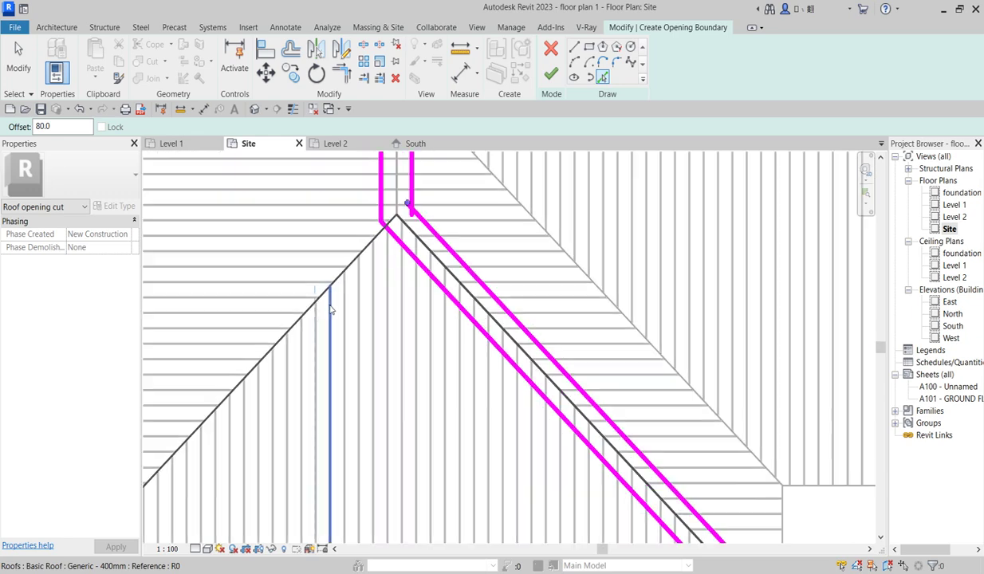
{"action": "left_click", "coordinate": [325, 301]}
{"action": "scroll", "coordinate": [324, 302], "scroll_direction": "down", "scroll_amount": 3}
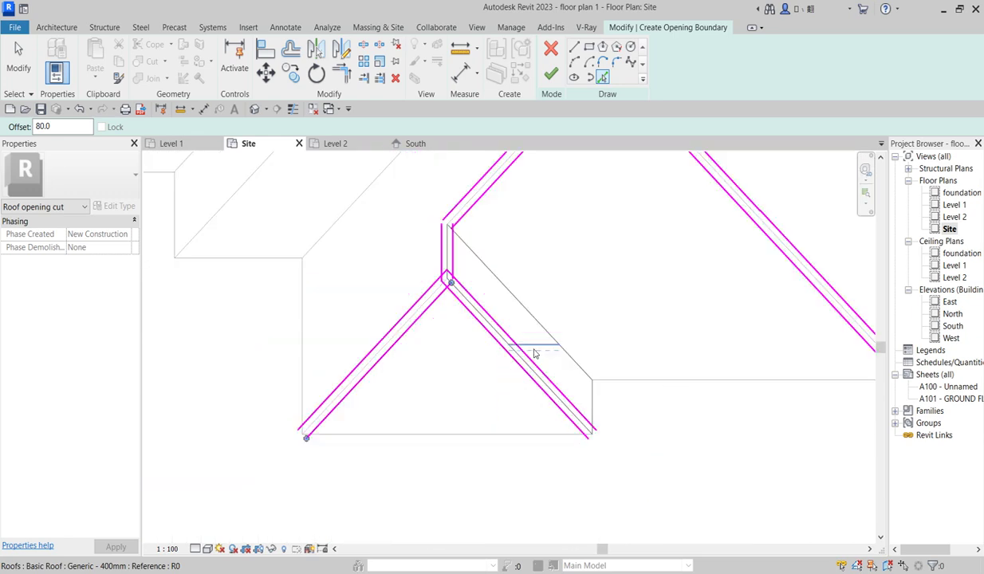
{"action": "scroll", "coordinate": [413, 373], "scroll_direction": "down", "scroll_amount": 2}
{"action": "scroll", "coordinate": [446, 303], "scroll_direction": "up", "scroll_amount": 2}
{"action": "scroll", "coordinate": [445, 303], "scroll_direction": "up", "scroll_amount": 1}
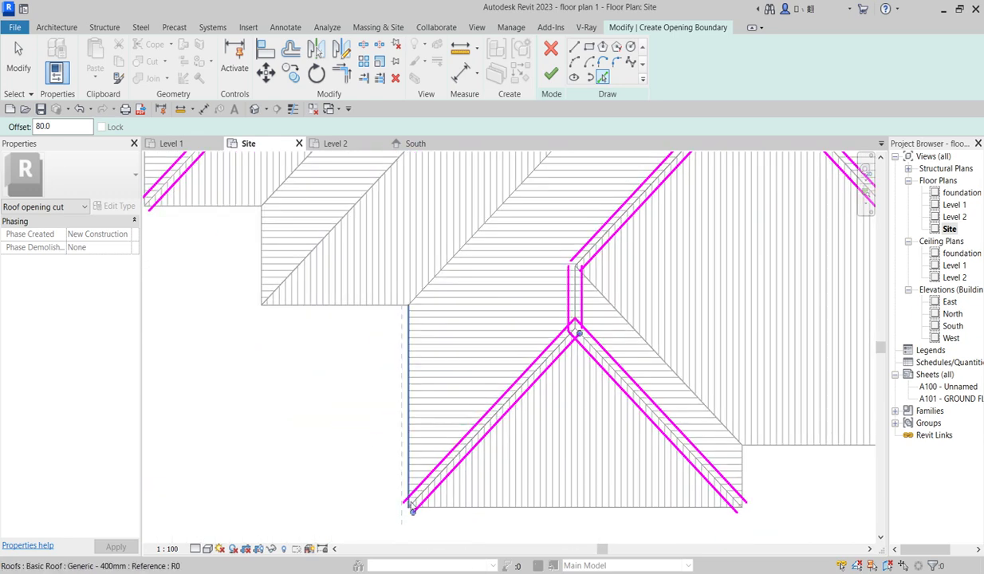
{"action": "scroll", "coordinate": [405, 335], "scroll_direction": "down", "scroll_amount": 2}
{"action": "scroll", "coordinate": [404, 335], "scroll_direction": "up", "scroll_amount": 2}
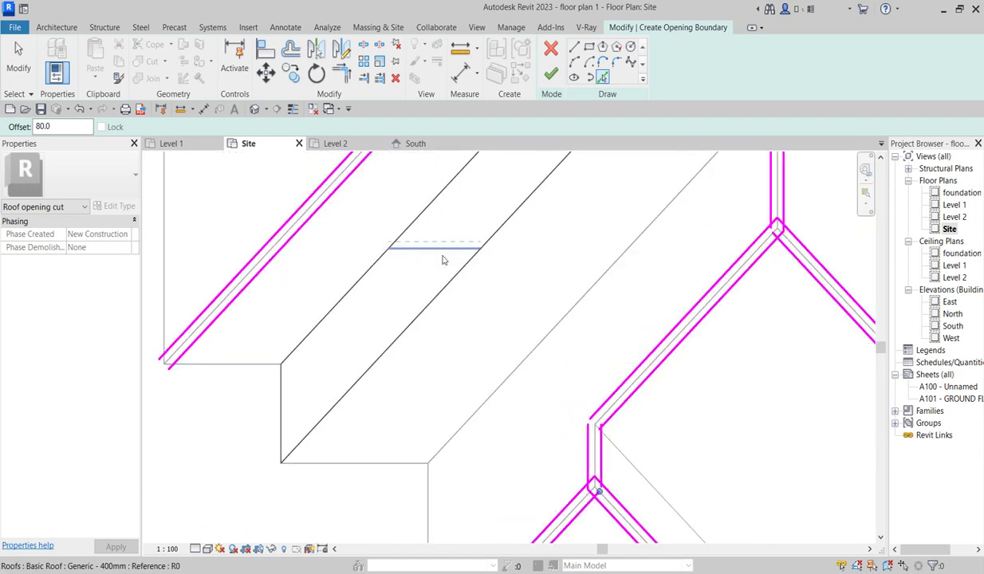
{"action": "scroll", "coordinate": [443, 259], "scroll_direction": "up", "scroll_amount": 1}
{"action": "scroll", "coordinate": [448, 255], "scroll_direction": "up", "scroll_amount": 2}
{"action": "scroll", "coordinate": [489, 263], "scroll_direction": "up", "scroll_amount": 1}
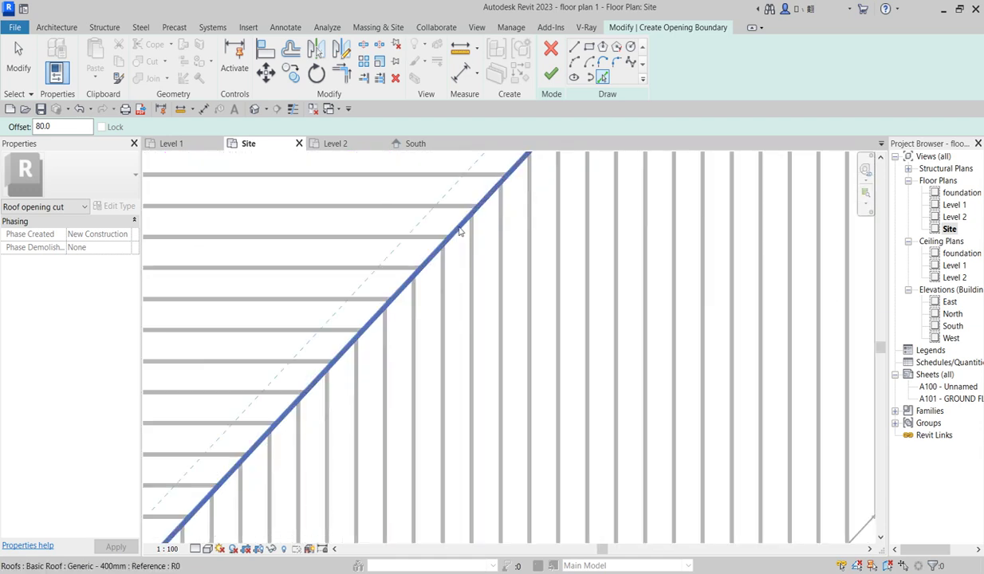
Finish the boundary with the top, left, short horizontal, vertical and bottom roof edges.
{"action": "left_click", "coordinate": [459, 230]}
{"action": "scroll", "coordinate": [459, 231], "scroll_direction": "down", "scroll_amount": 2}
{"action": "scroll", "coordinate": [460, 349], "scroll_direction": "down", "scroll_amount": 2}
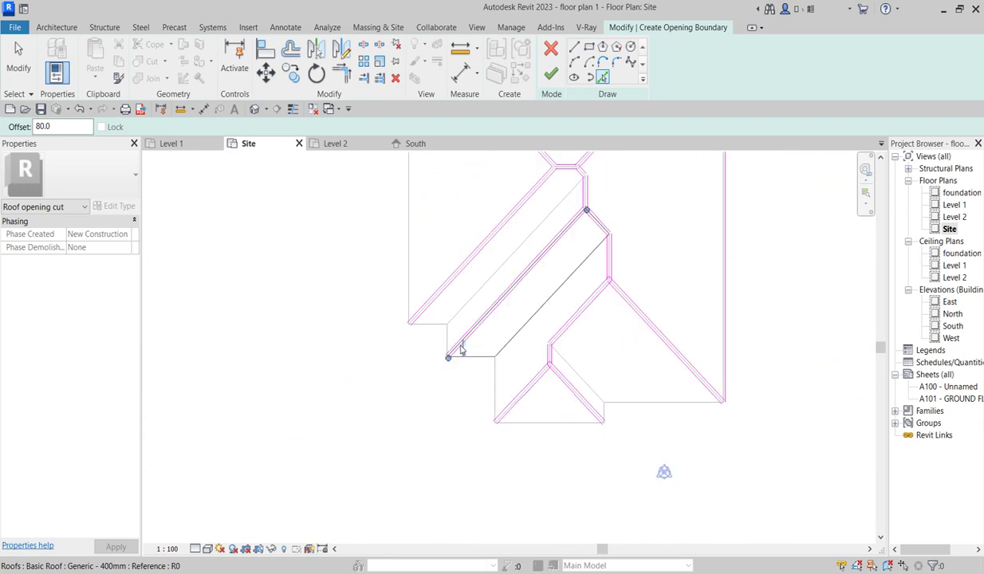
{"action": "scroll", "coordinate": [460, 349], "scroll_direction": "up", "scroll_amount": 1}
{"action": "scroll", "coordinate": [344, 295], "scroll_direction": "down", "scroll_amount": 3}
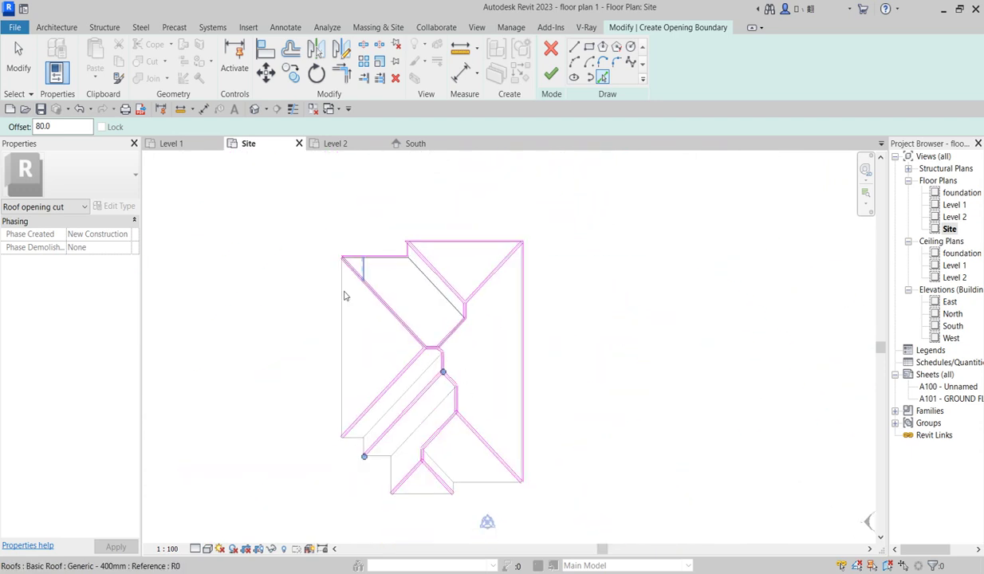
{"action": "scroll", "coordinate": [344, 296], "scroll_direction": "up", "scroll_amount": 1}
{"action": "scroll", "coordinate": [367, 345], "scroll_direction": "up", "scroll_amount": 2}
{"action": "scroll", "coordinate": [327, 368], "scroll_direction": "up", "scroll_amount": 2}
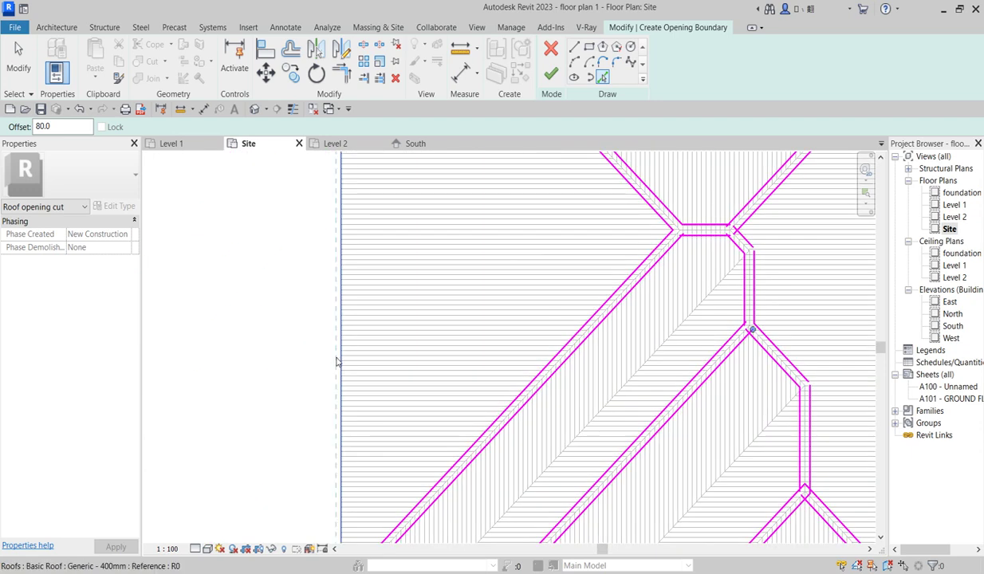
{"action": "left_click", "coordinate": [336, 359]}
{"action": "scroll", "coordinate": [378, 232], "scroll_direction": "down", "scroll_amount": 2}
{"action": "scroll", "coordinate": [374, 366], "scroll_direction": "up", "scroll_amount": 2}
{"action": "left_click", "coordinate": [379, 357]}
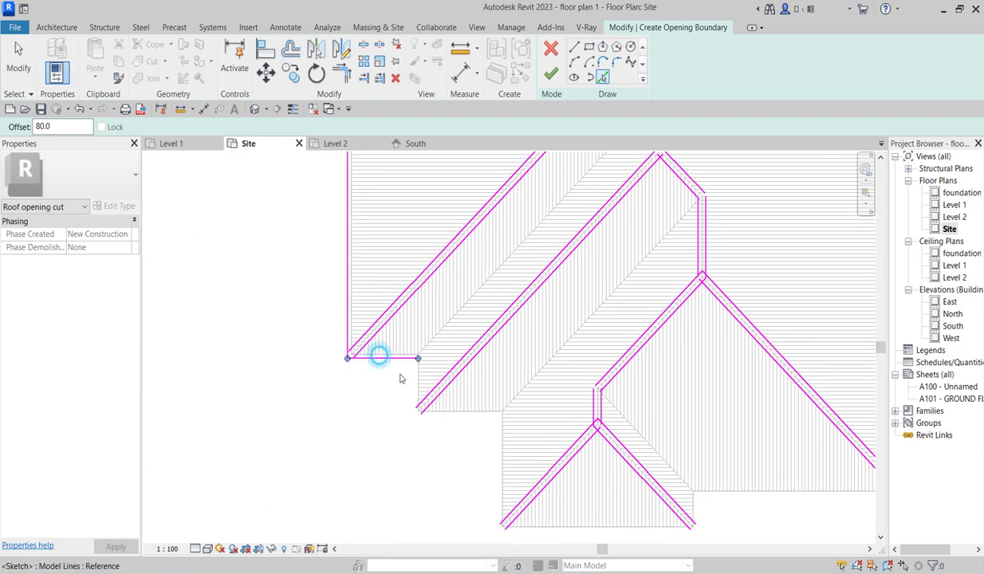
{"action": "left_click", "coordinate": [496, 440]}
{"action": "left_click", "coordinate": [564, 522]}
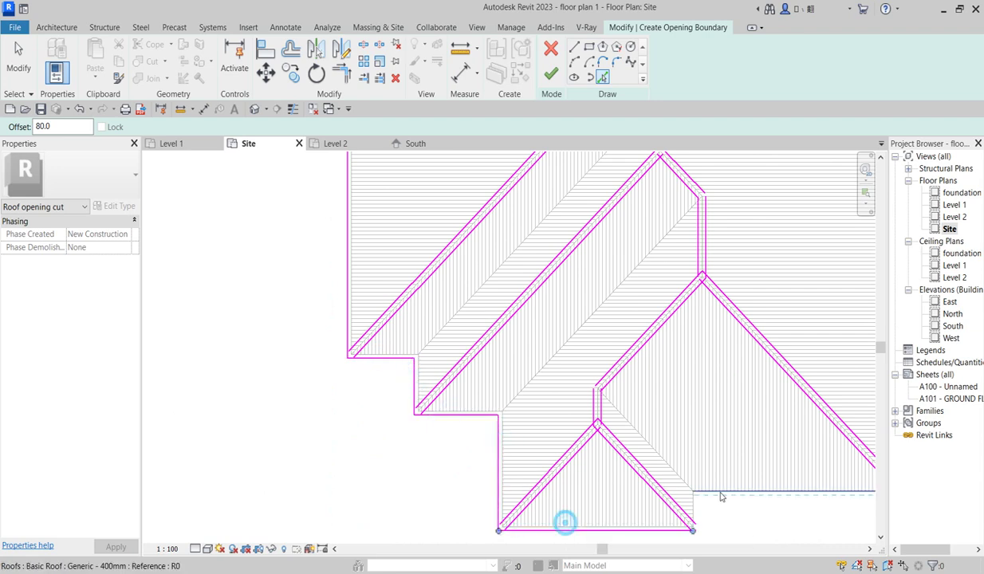
{"action": "scroll", "coordinate": [558, 443], "scroll_direction": "down", "scroll_amount": 3}
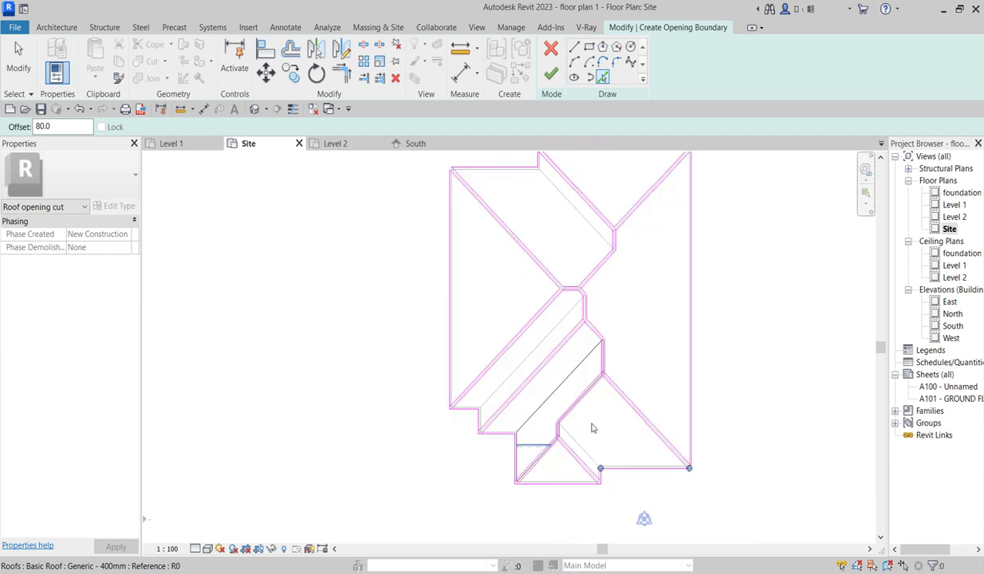
{"action": "scroll", "coordinate": [494, 346], "scroll_direction": "down", "scroll_amount": 2}
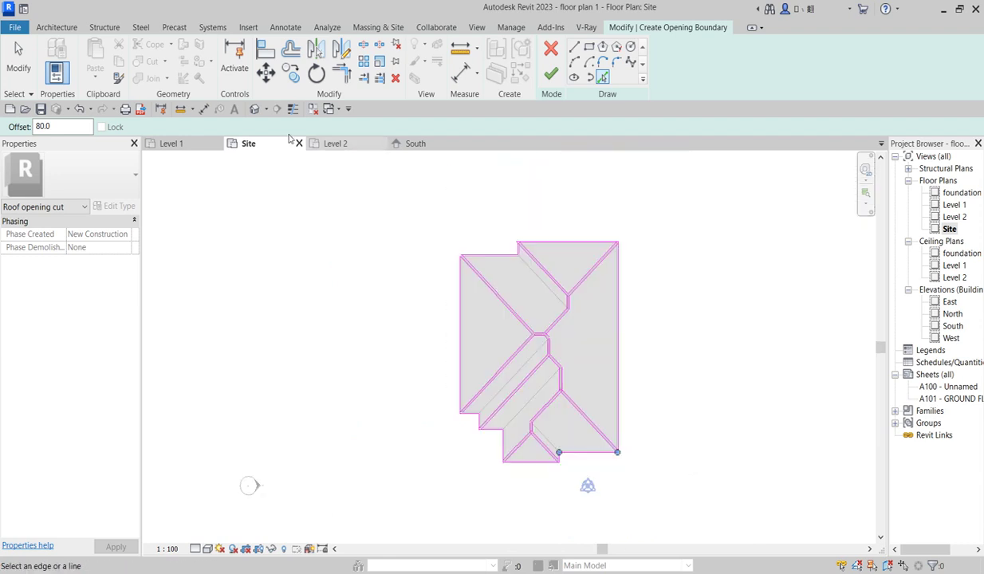
Trim the top boundary lines and upper diagonals into corners, including the lower diagonal to the right vertical.
{"action": "left_click", "coordinate": [343, 70]}
{"action": "scroll", "coordinate": [538, 237], "scroll_direction": "up", "scroll_amount": 4}
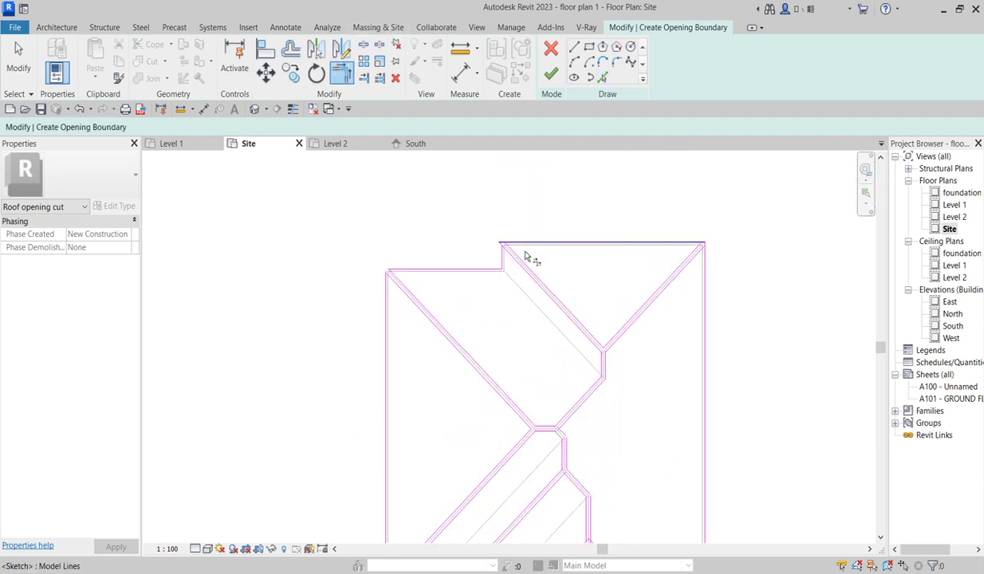
{"action": "scroll", "coordinate": [558, 247], "scroll_direction": "up", "scroll_amount": 4}
{"action": "left_click", "coordinate": [490, 236]}
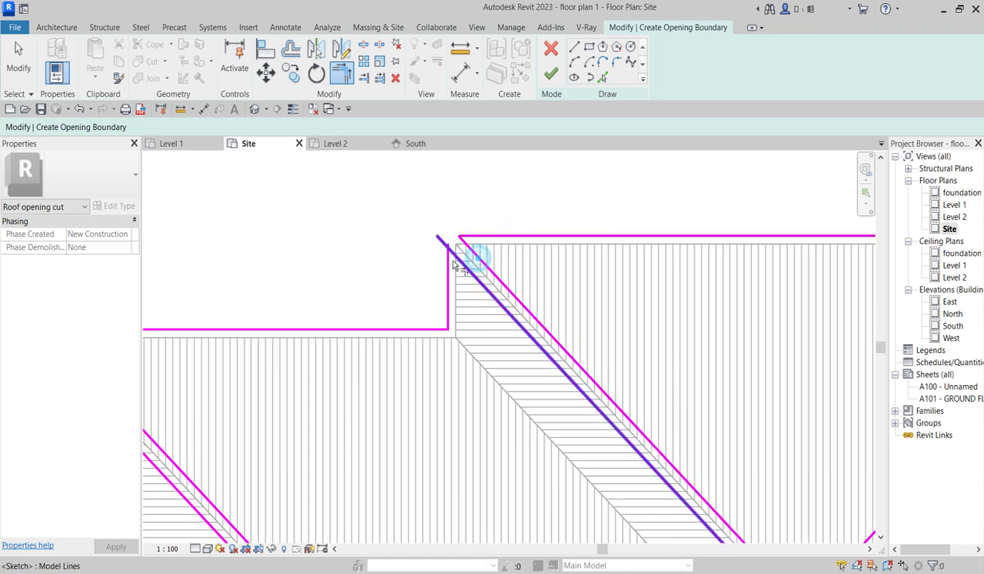
{"action": "left_click", "coordinate": [468, 260]}
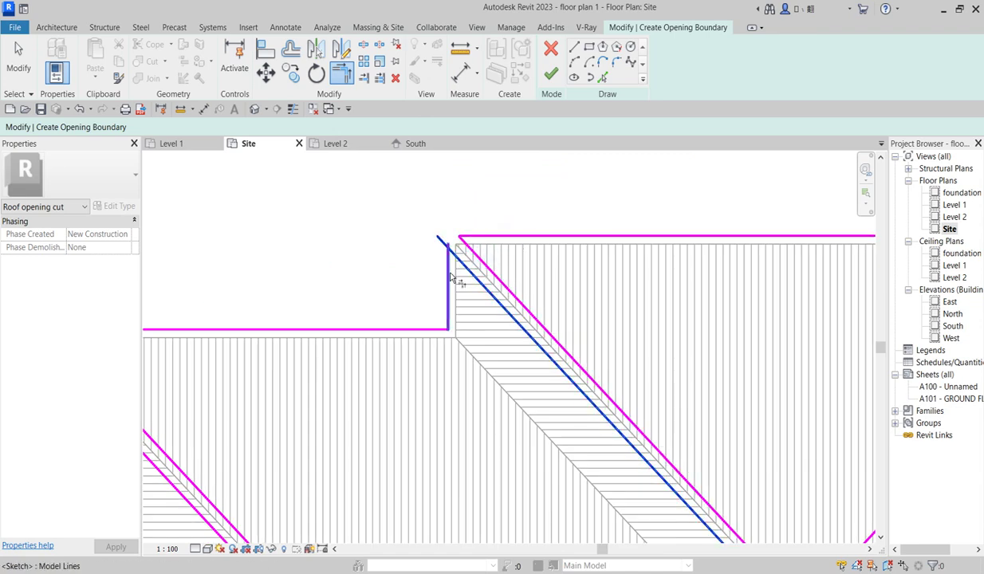
{"action": "scroll", "coordinate": [451, 271], "scroll_direction": "down", "scroll_amount": 3}
{"action": "scroll", "coordinate": [591, 219], "scroll_direction": "up", "scroll_amount": 2}
{"action": "scroll", "coordinate": [591, 279], "scroll_direction": "up", "scroll_amount": 2}
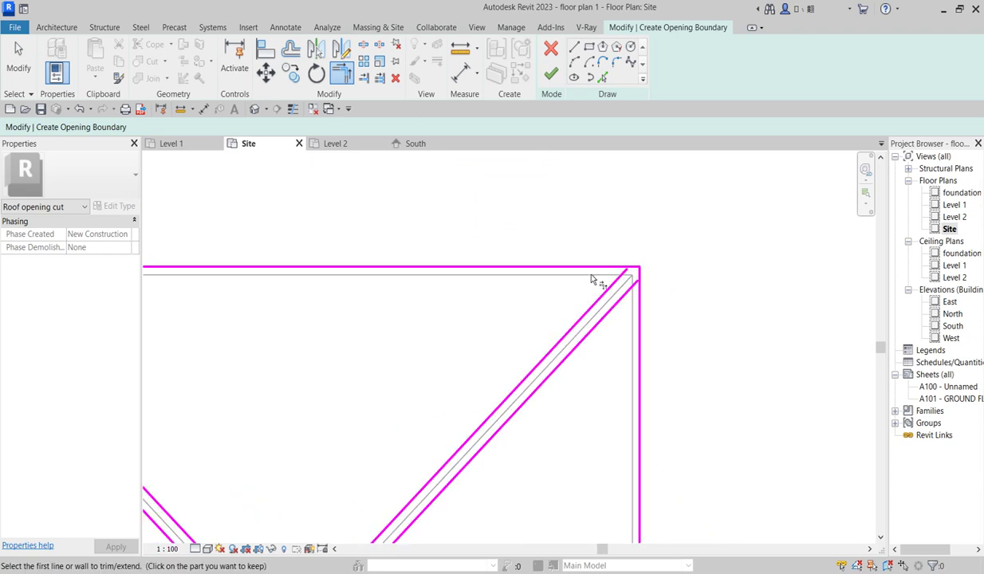
{"action": "left_click", "coordinate": [582, 267]}
{"action": "left_click", "coordinate": [601, 287]}
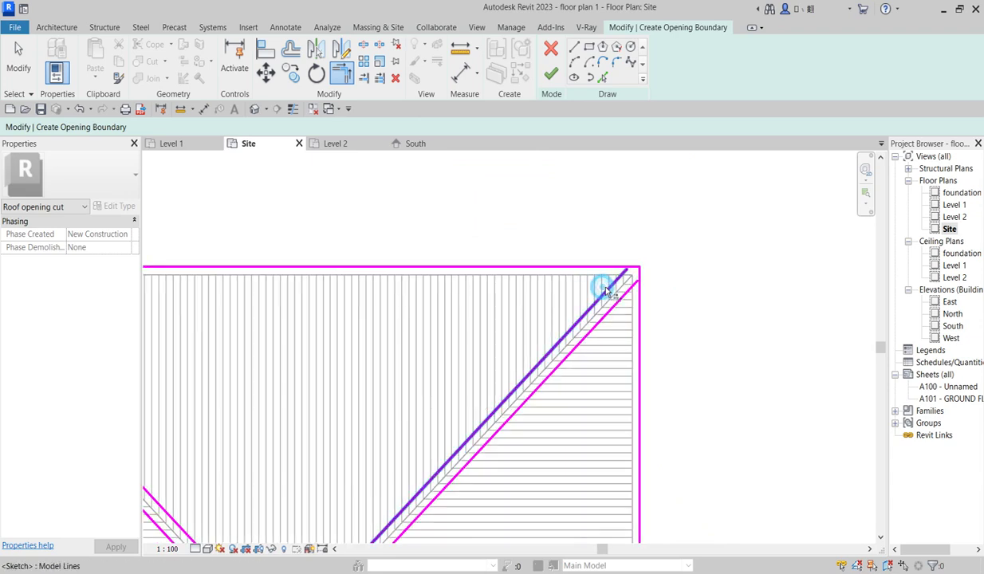
{"action": "left_click", "coordinate": [576, 268]}
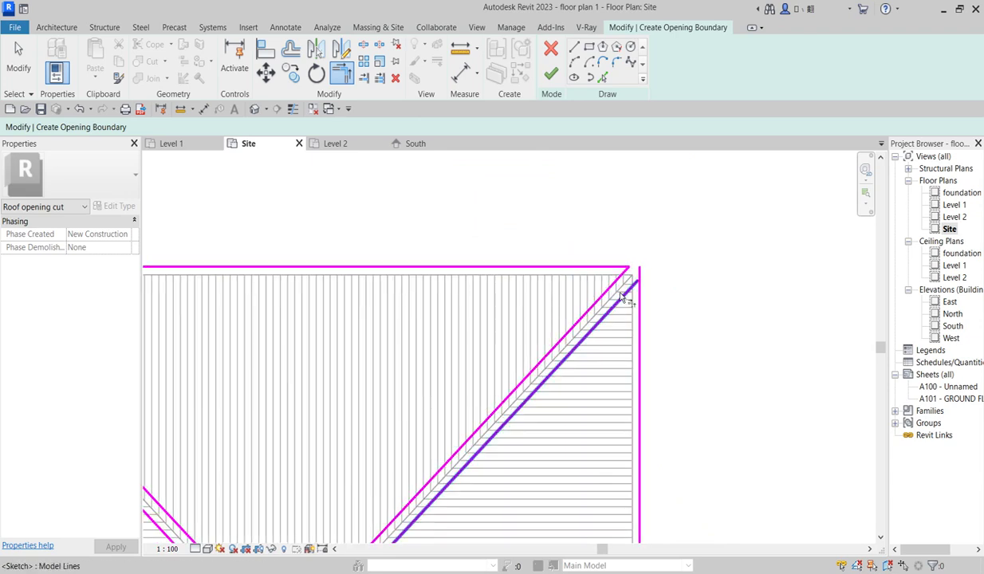
{"action": "left_click", "coordinate": [622, 297]}
{"action": "scroll", "coordinate": [604, 187], "scroll_direction": "down", "scroll_amount": 2}
{"action": "scroll", "coordinate": [494, 358], "scroll_direction": "up", "scroll_amount": 3}
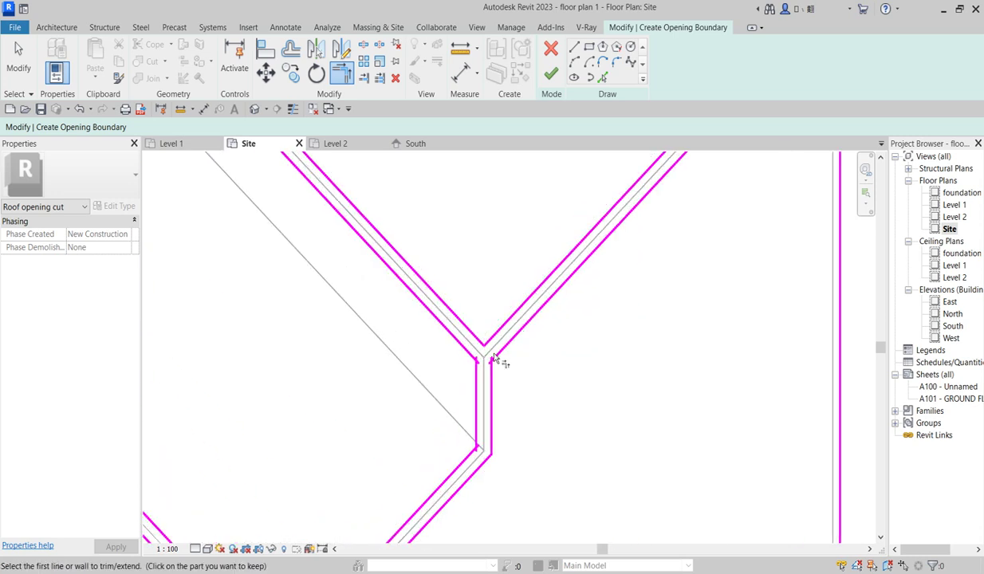
Corner the left outer diagonal with its vertical and the horizontal lines with their adjoining diagonals.
{"action": "left_click", "coordinate": [429, 344]}
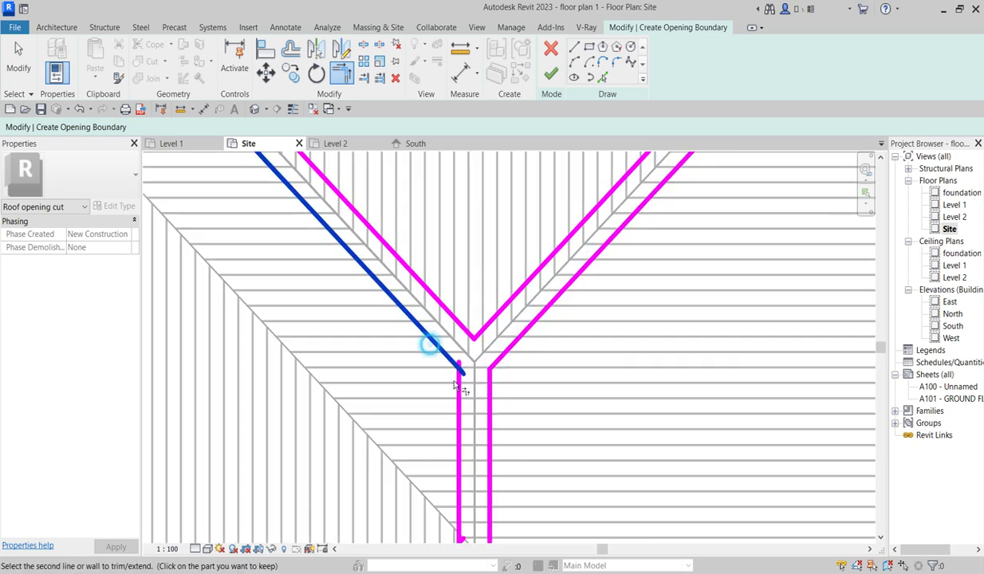
{"action": "left_click", "coordinate": [459, 386]}
{"action": "scroll", "coordinate": [478, 334], "scroll_direction": "down", "scroll_amount": 2}
{"action": "scroll", "coordinate": [499, 279], "scroll_direction": "down", "scroll_amount": 1}
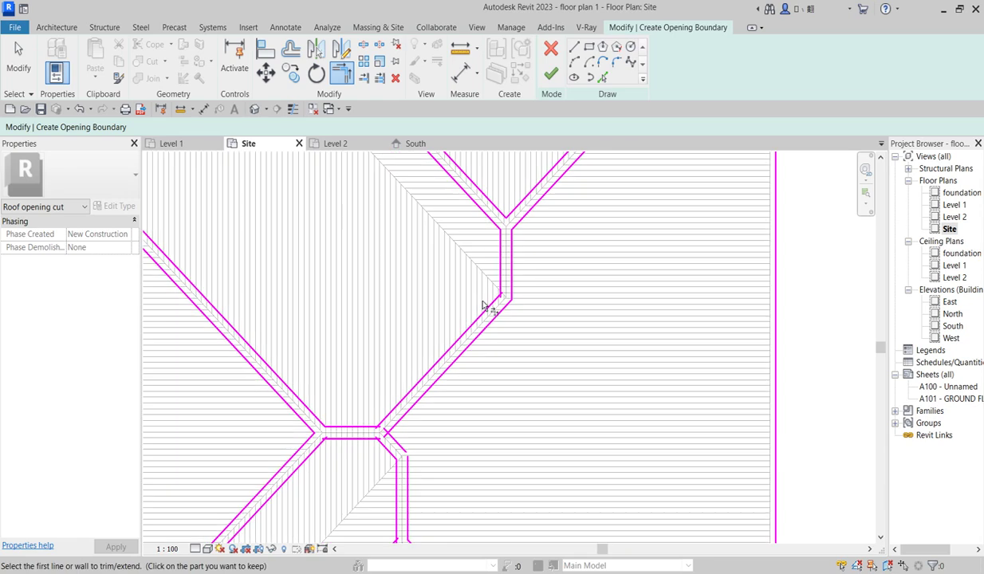
{"action": "scroll", "coordinate": [358, 429], "scroll_direction": "up", "scroll_amount": 2}
{"action": "left_click", "coordinate": [371, 426]}
{"action": "left_click", "coordinate": [510, 349]}
{"action": "scroll", "coordinate": [471, 312], "scroll_direction": "up", "scroll_amount": 1}
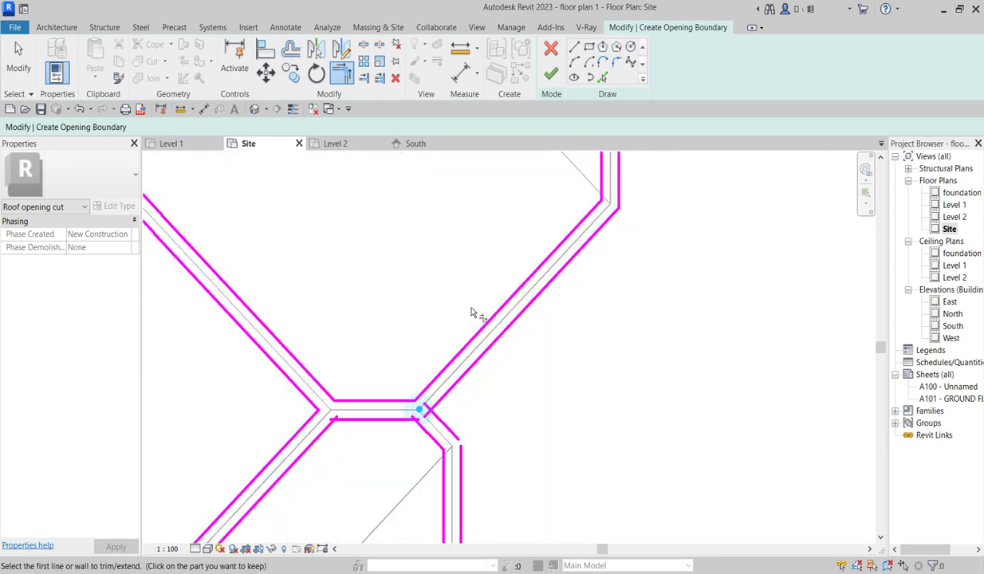
{"action": "scroll", "coordinate": [458, 343], "scroll_direction": "down", "scroll_amount": 1}
{"action": "scroll", "coordinate": [448, 359], "scroll_direction": "up", "scroll_amount": 2}
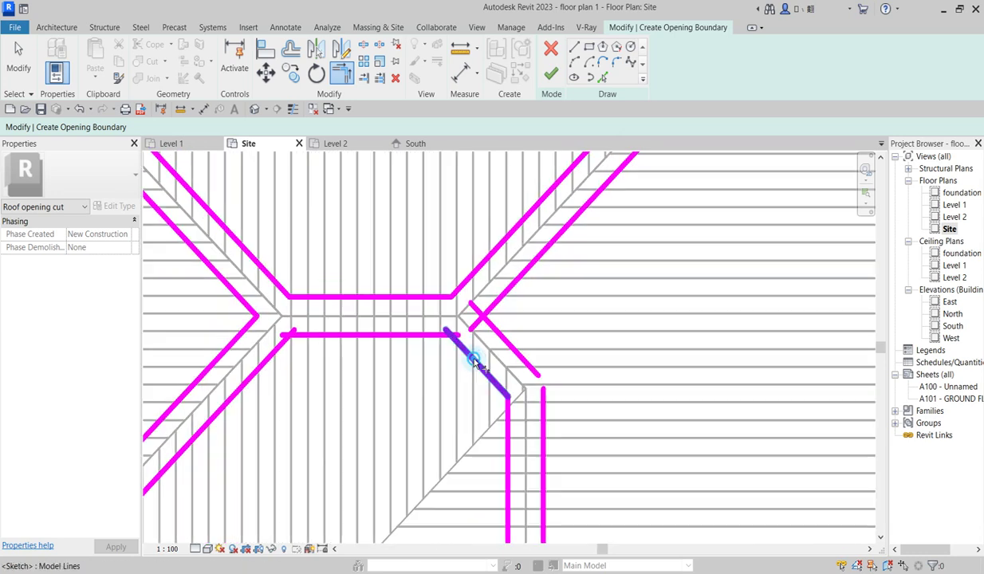
{"action": "left_click", "coordinate": [474, 361]}
{"action": "left_click", "coordinate": [419, 334]}
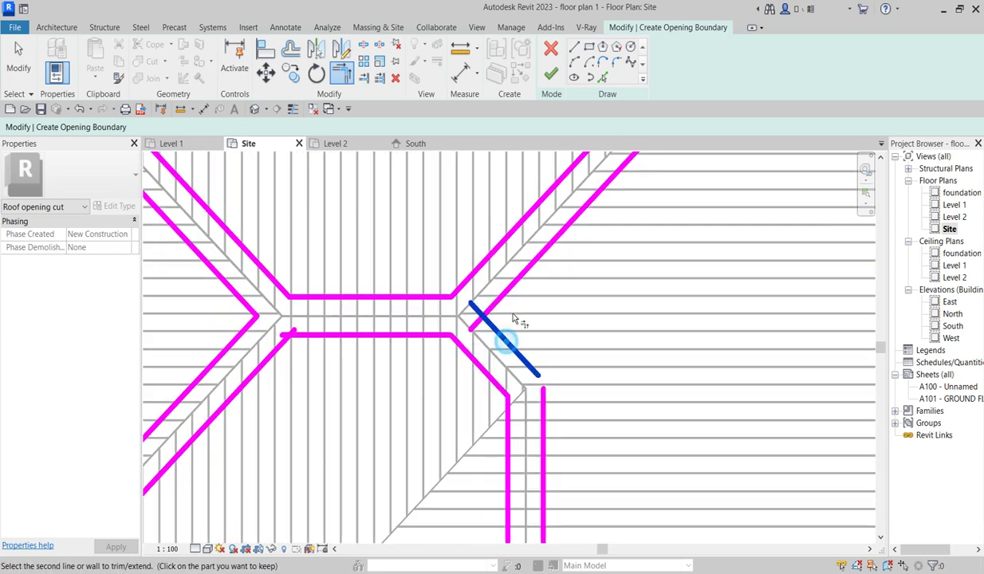
{"action": "left_click", "coordinate": [515, 285]}
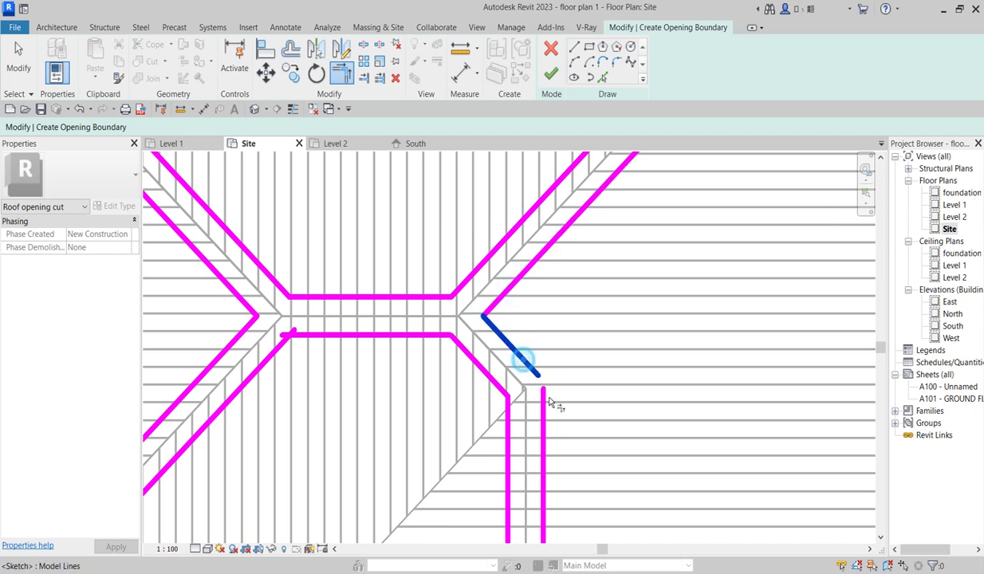
{"action": "scroll", "coordinate": [545, 314], "scroll_direction": "down", "scroll_amount": 1}
{"action": "scroll", "coordinate": [550, 423], "scroll_direction": "up", "scroll_amount": 2}
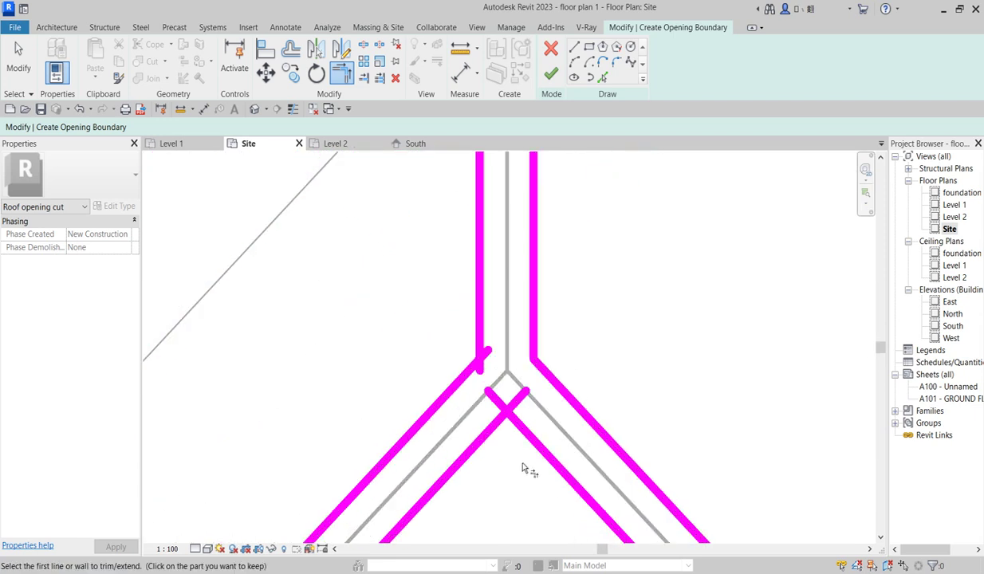
Join the inner diagonals at the apex and trim both outer diagonals to their verticals.
{"action": "left_click", "coordinate": [529, 440]}
{"action": "left_click", "coordinate": [512, 423]}
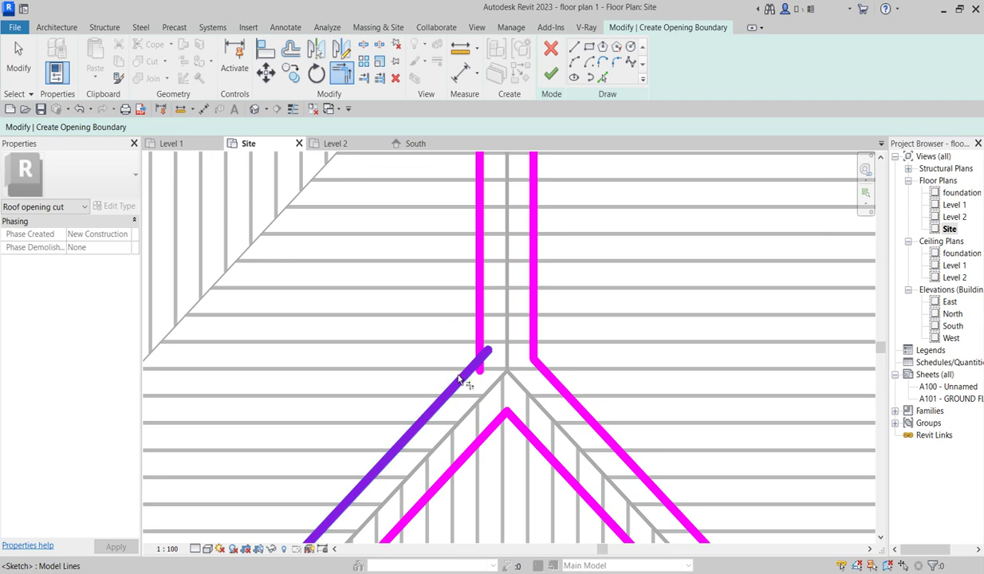
{"action": "left_click", "coordinate": [458, 375]}
{"action": "left_click", "coordinate": [487, 311]}
{"action": "scroll", "coordinate": [491, 281], "scroll_direction": "down", "scroll_amount": 2}
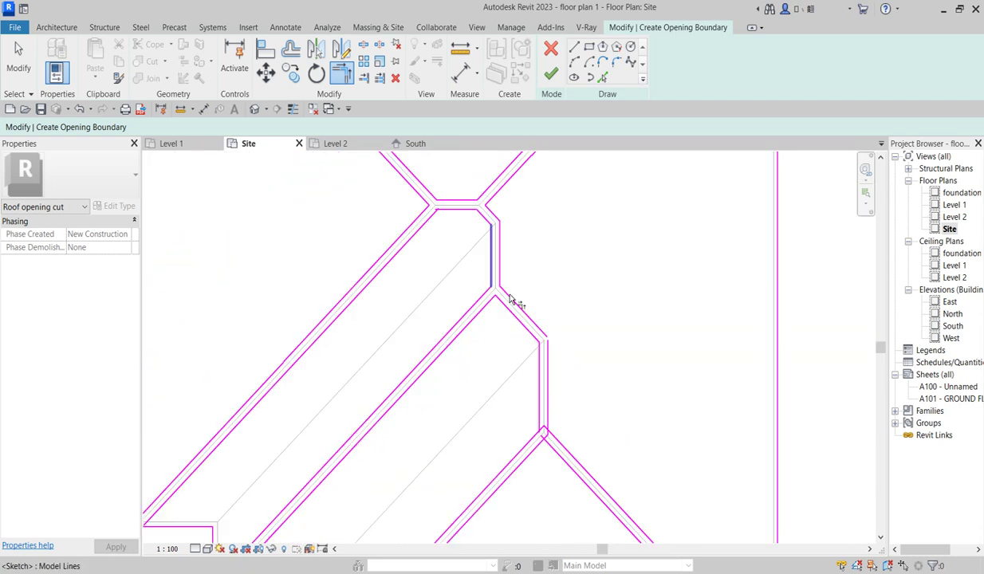
{"action": "scroll", "coordinate": [510, 271], "scroll_direction": "up", "scroll_amount": 3}
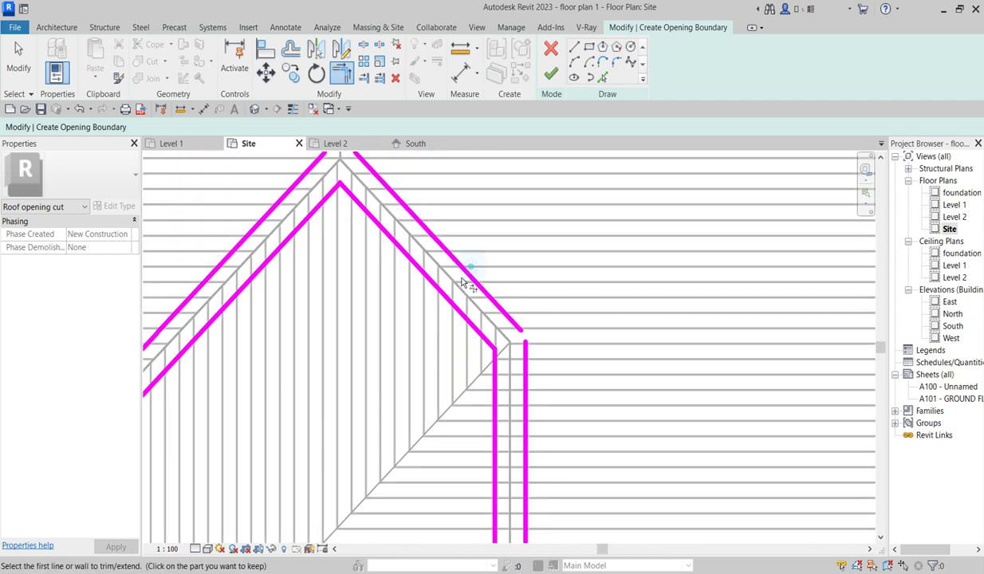
{"action": "left_click", "coordinate": [463, 279]}
{"action": "left_click", "coordinate": [526, 339]}
{"action": "scroll", "coordinate": [518, 336], "scroll_direction": "up", "scroll_amount": 3}
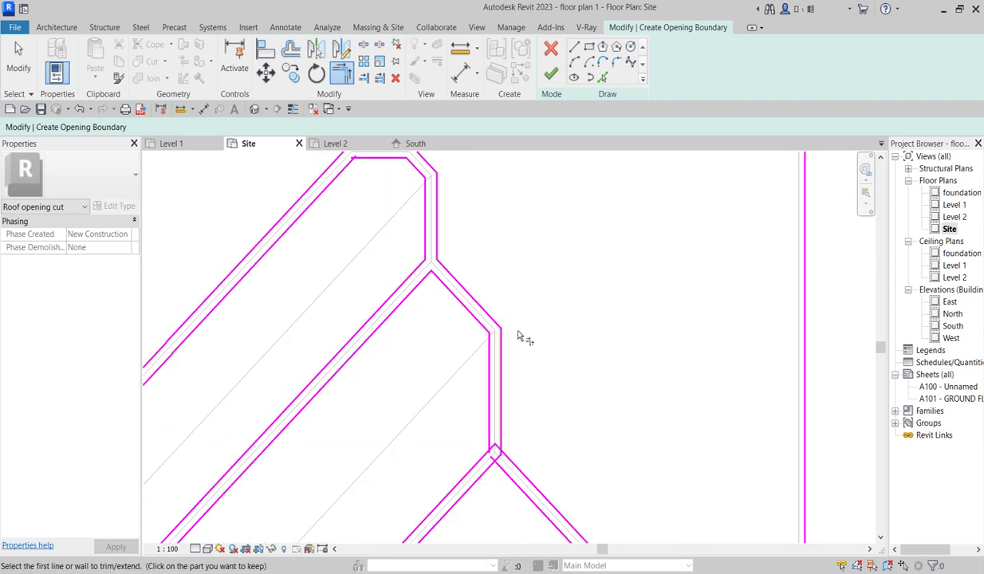
{"action": "scroll", "coordinate": [510, 339], "scroll_direction": "up", "scroll_amount": 3}
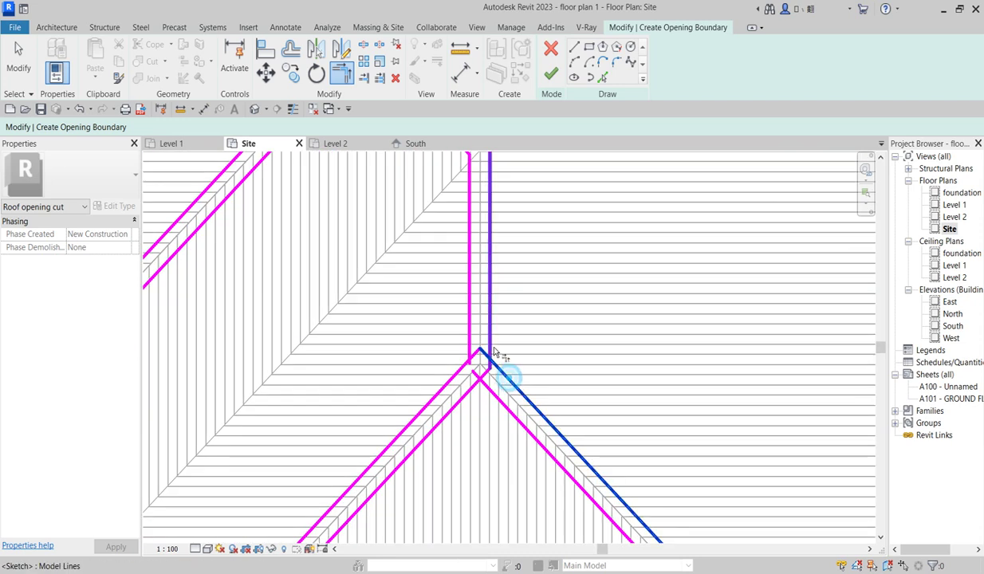
Join the inner diagonals at the V peak and trim diagonals to the verticals and bottom line.
{"action": "left_click", "coordinate": [496, 396]}
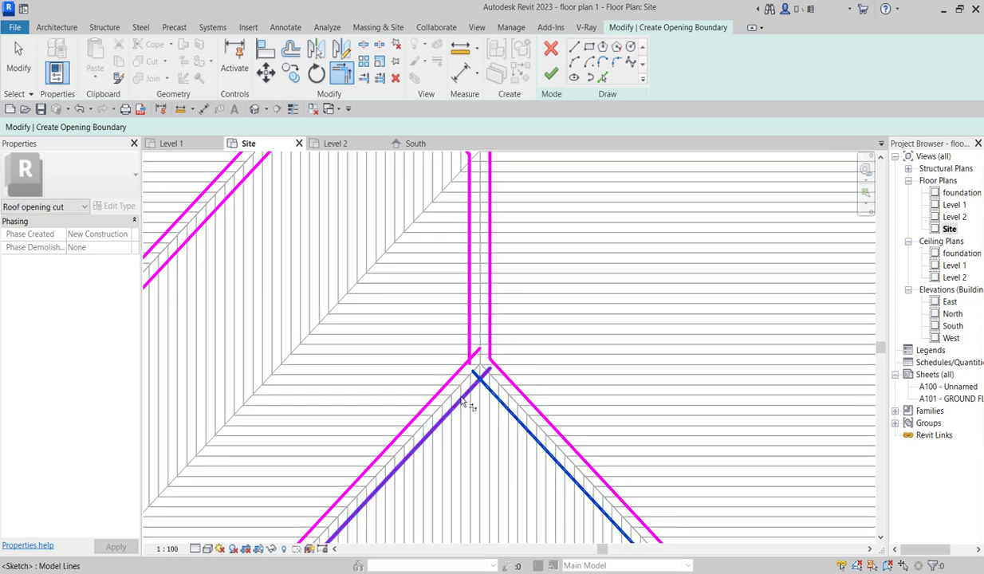
{"action": "left_click", "coordinate": [463, 396]}
{"action": "left_click", "coordinate": [450, 378]}
{"action": "scroll", "coordinate": [470, 335], "scroll_direction": "down", "scroll_amount": 3}
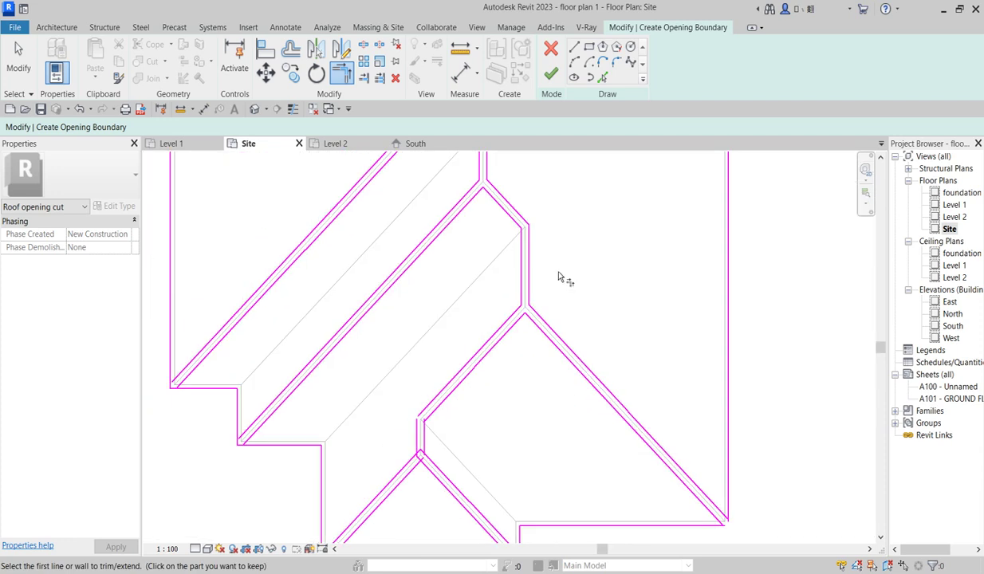
{"action": "scroll", "coordinate": [476, 390], "scroll_direction": "down", "scroll_amount": 2}
{"action": "scroll", "coordinate": [477, 391], "scroll_direction": "up", "scroll_amount": 2}
{"action": "scroll", "coordinate": [451, 377], "scroll_direction": "up", "scroll_amount": 2}
{"action": "scroll", "coordinate": [453, 373], "scroll_direction": "up", "scroll_amount": 2}
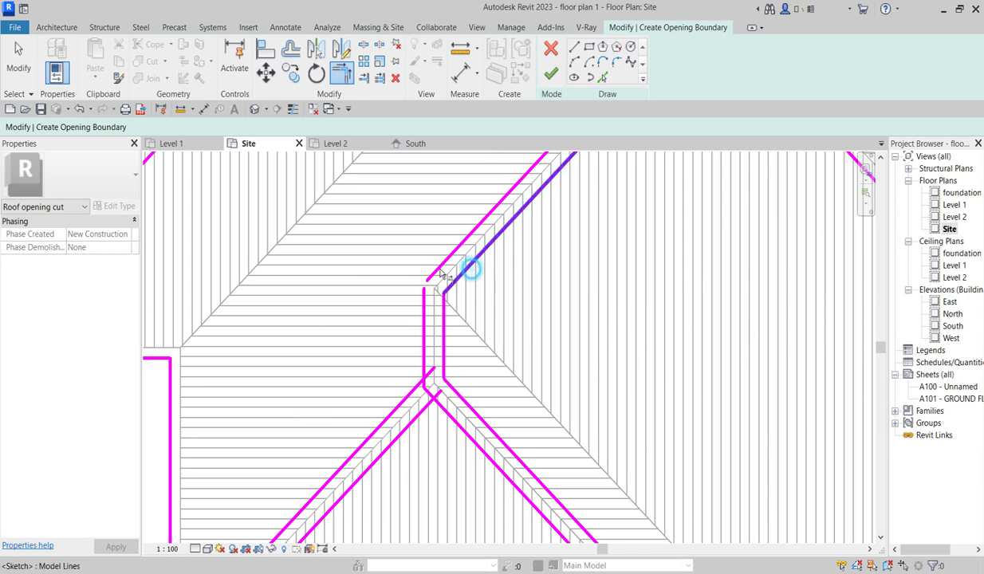
{"action": "left_click", "coordinate": [402, 396]}
{"action": "left_click", "coordinate": [423, 336]}
{"action": "left_click", "coordinate": [418, 411]}
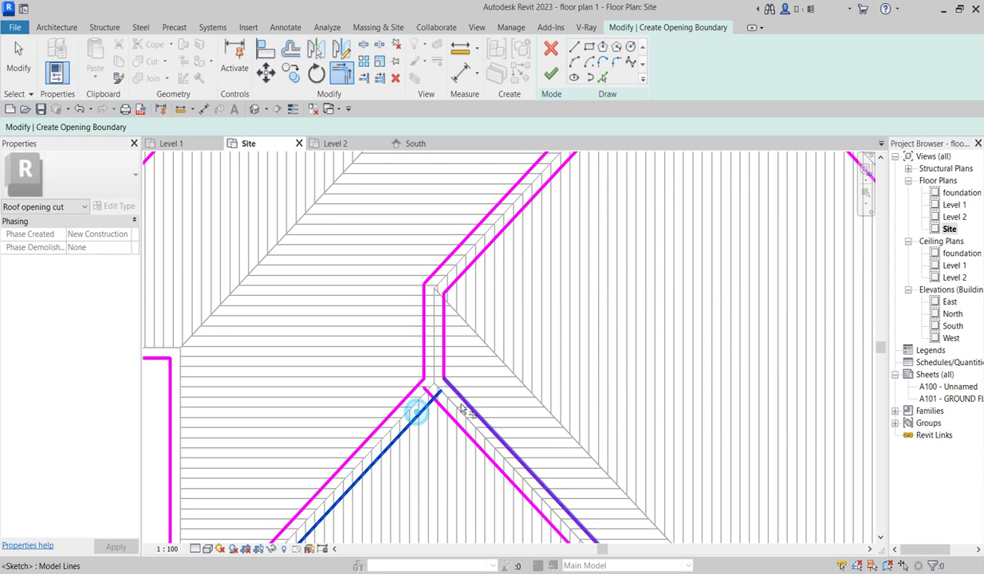
{"action": "scroll", "coordinate": [450, 398], "scroll_direction": "down", "scroll_amount": 2}
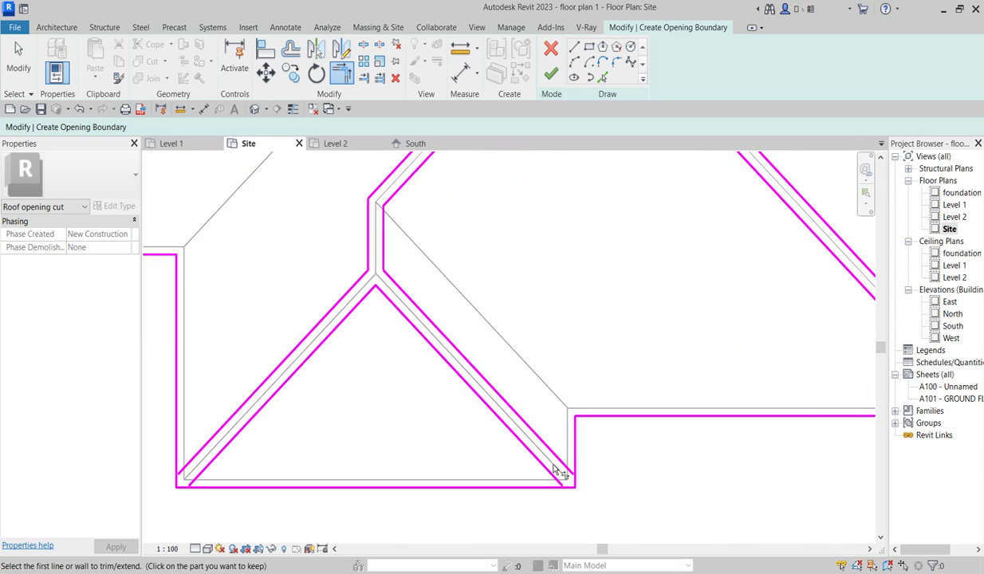
{"action": "left_click", "coordinate": [574, 443]}
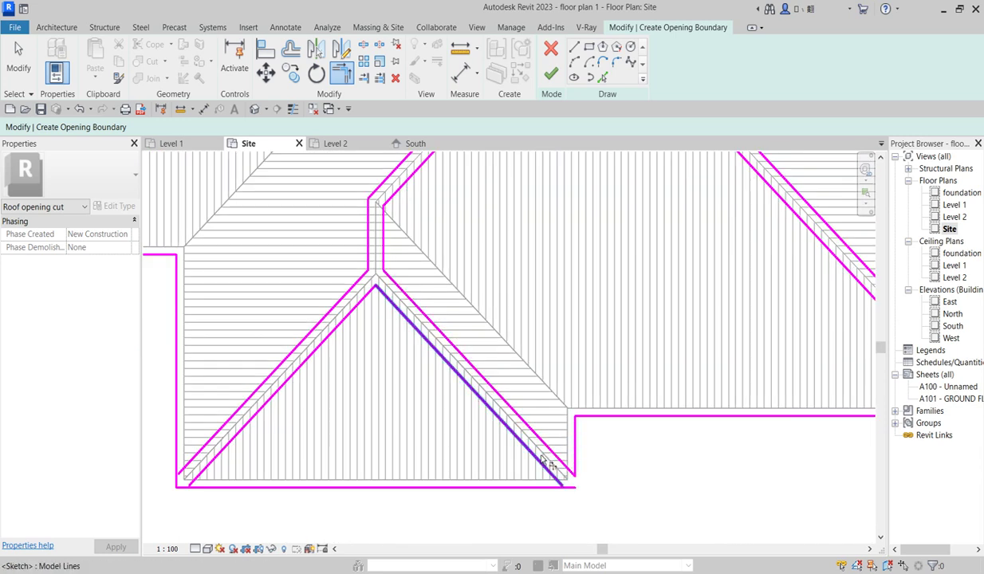
{"action": "left_click", "coordinate": [531, 453]}
{"action": "left_click", "coordinate": [549, 492]}
{"action": "left_click", "coordinate": [223, 440]}
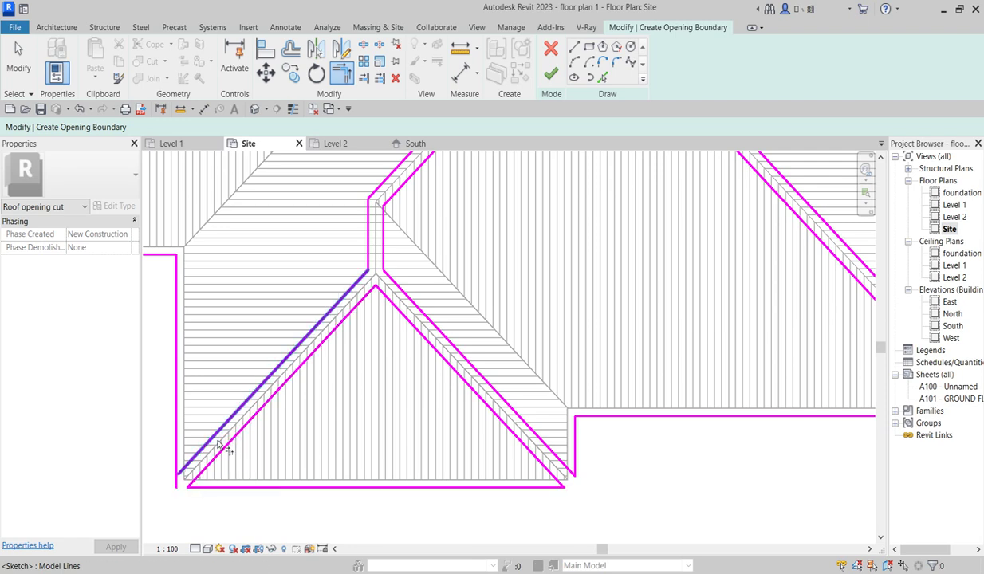
{"action": "left_click", "coordinate": [218, 444]}
Corner the lower-right bottom line with its diagonal and extend the lower-left diagonal to the bottom line.
{"action": "key", "text": "t"}
{"action": "key", "text": "r"}
{"action": "scroll", "coordinate": [682, 439], "scroll_direction": "down", "scroll_amount": 2}
{"action": "middle_click_drag", "start_coordinate": [682, 439], "coordinate": [584, 446]}
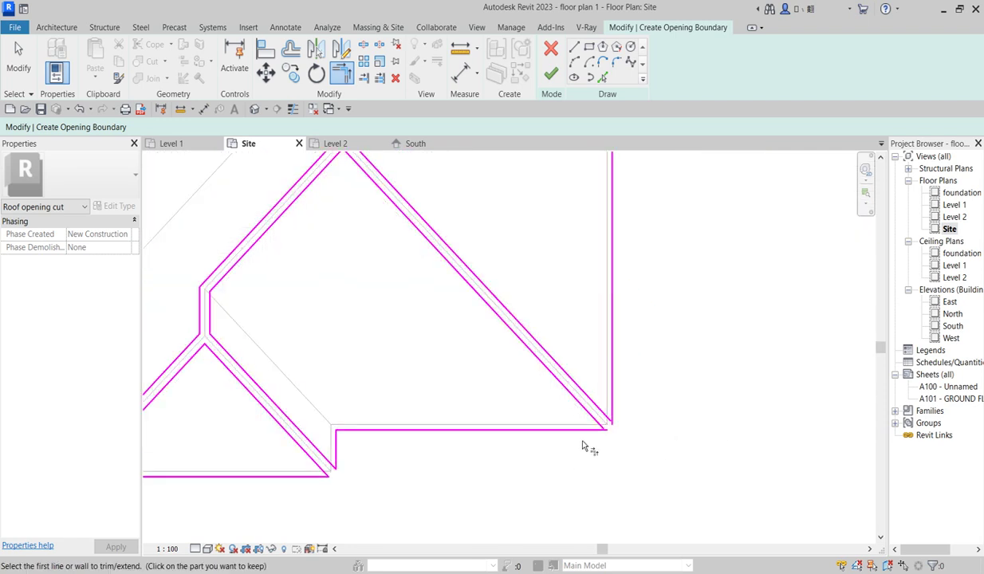
{"action": "left_click", "coordinate": [584, 432]}
{"action": "left_click", "coordinate": [596, 402]}
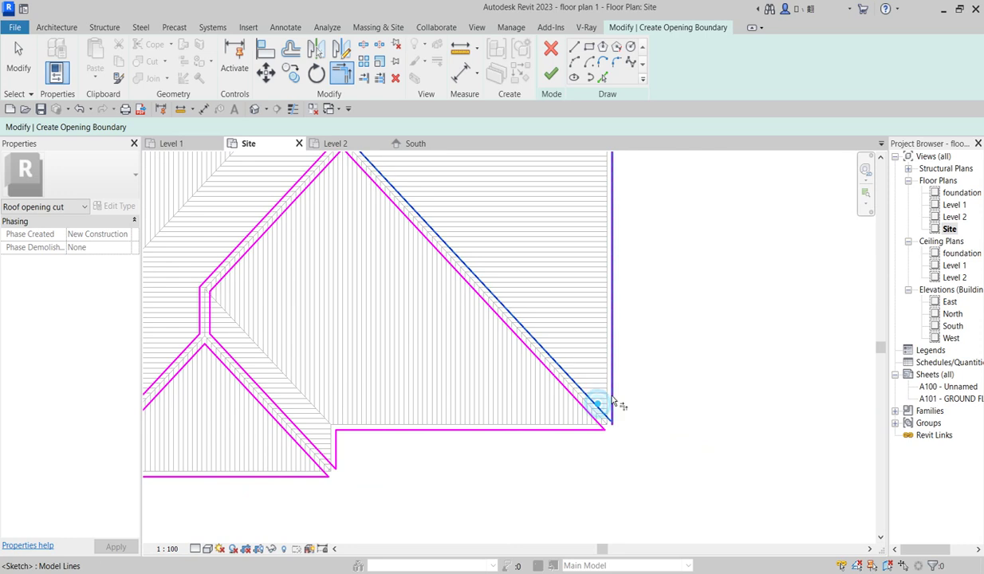
{"action": "scroll", "coordinate": [558, 438], "scroll_direction": "down", "scroll_amount": 2}
{"action": "scroll", "coordinate": [404, 396], "scroll_direction": "up", "scroll_amount": 1}
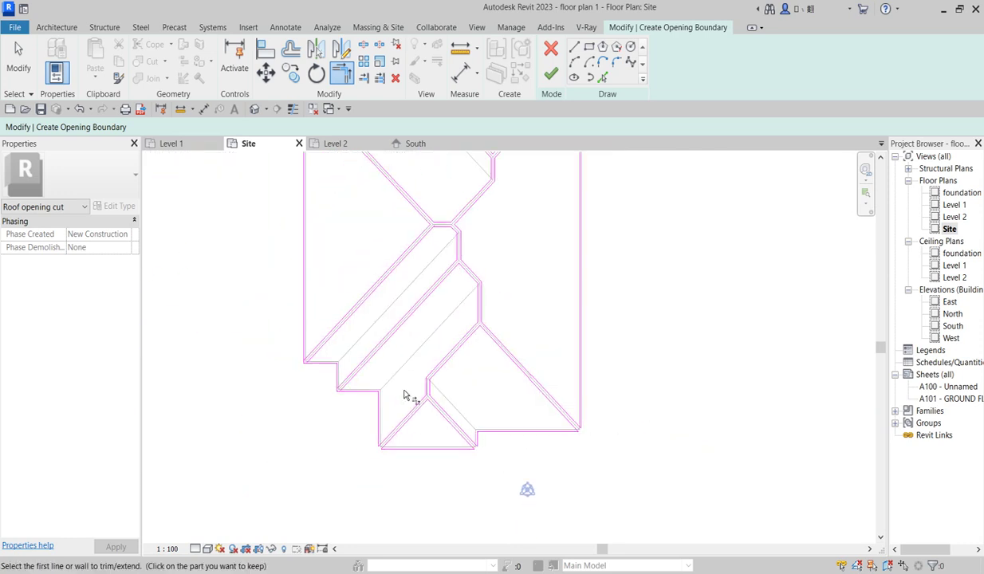
{"action": "scroll", "coordinate": [404, 395], "scroll_direction": "up", "scroll_amount": 2}
{"action": "scroll", "coordinate": [259, 457], "scroll_direction": "up", "scroll_amount": 2}
{"action": "scroll", "coordinate": [322, 448], "scroll_direction": "up", "scroll_amount": 1}
{"action": "scroll", "coordinate": [323, 448], "scroll_direction": "down", "scroll_amount": 1}
{"action": "left_click", "coordinate": [291, 444]}
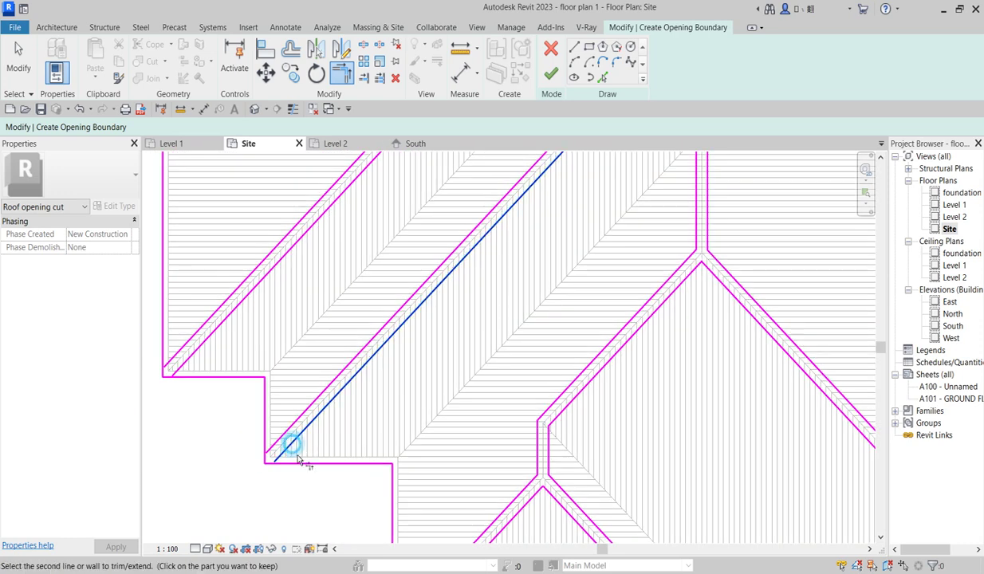
{"action": "left_click", "coordinate": [301, 462]}
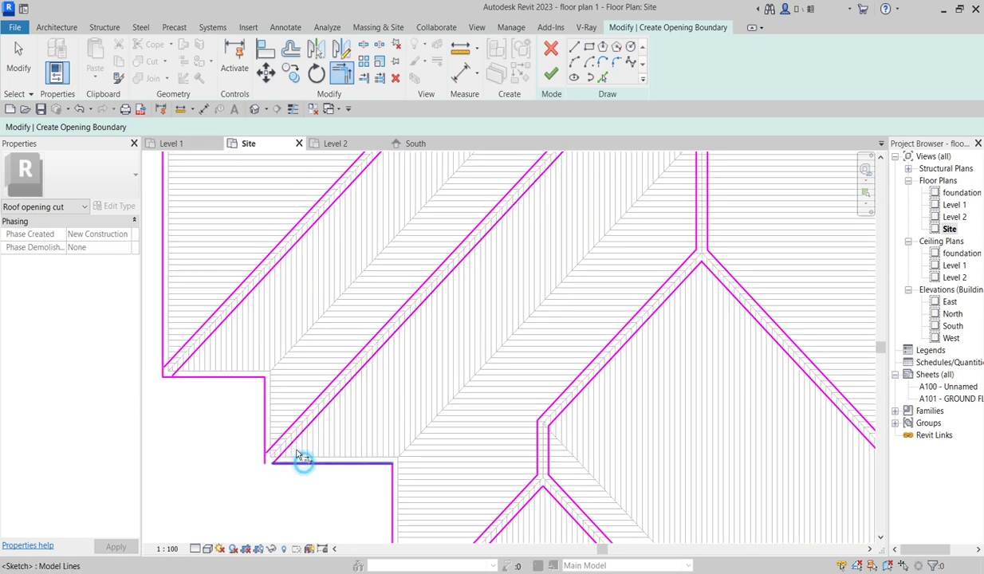
Trim the left diagonals and the left vertical into clean corners.
{"action": "left_click", "coordinate": [197, 344]}
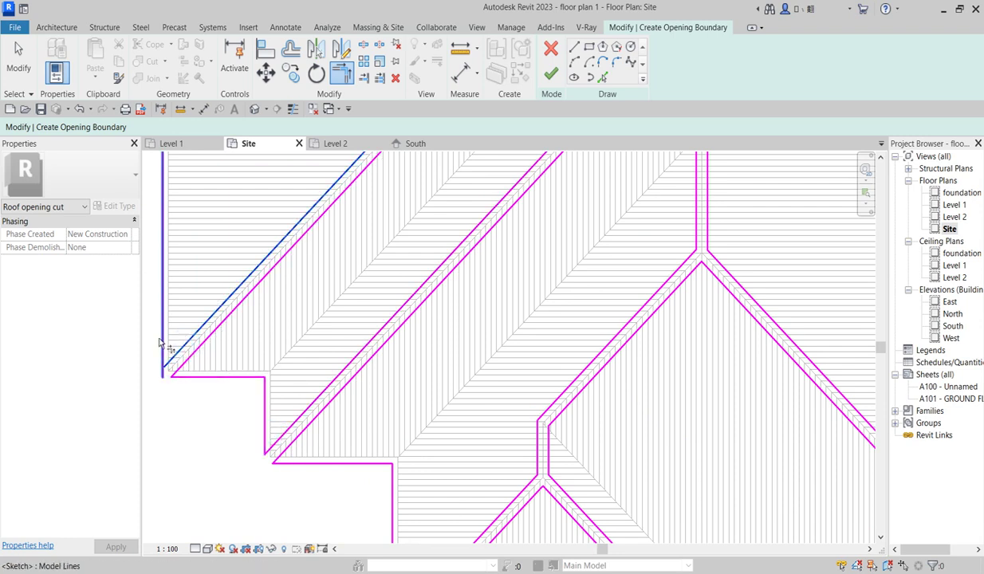
{"action": "left_click", "coordinate": [161, 343]}
{"action": "scroll", "coordinate": [431, 382], "scroll_direction": "down", "scroll_amount": 3}
{"action": "scroll", "coordinate": [398, 319], "scroll_direction": "down", "scroll_amount": 2}
{"action": "scroll", "coordinate": [406, 334], "scroll_direction": "down", "scroll_amount": 3}
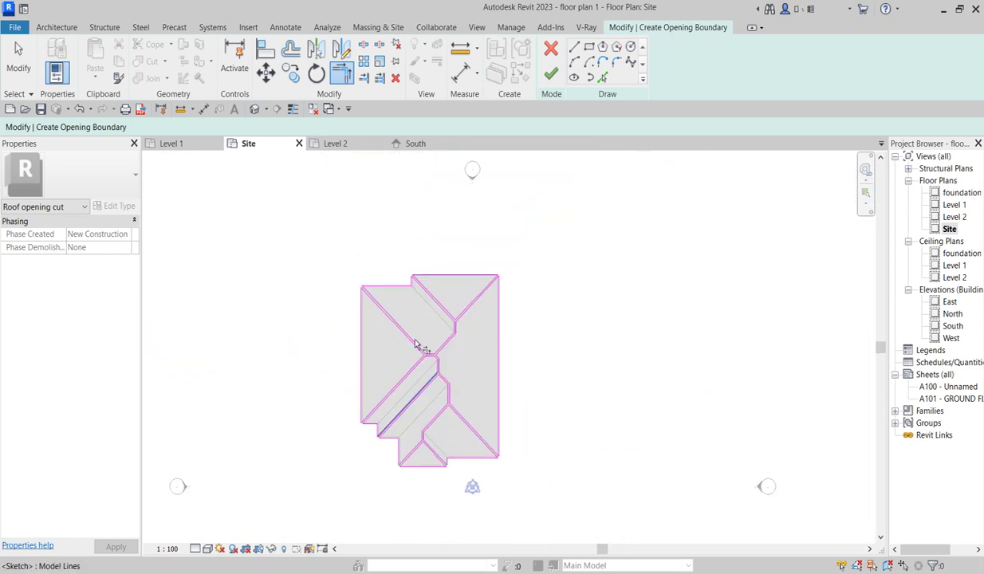
{"action": "scroll", "coordinate": [375, 279], "scroll_direction": "up", "scroll_amount": 2}
{"action": "scroll", "coordinate": [367, 313], "scroll_direction": "up", "scroll_amount": 2}
{"action": "scroll", "coordinate": [373, 295], "scroll_direction": "up", "scroll_amount": 2}
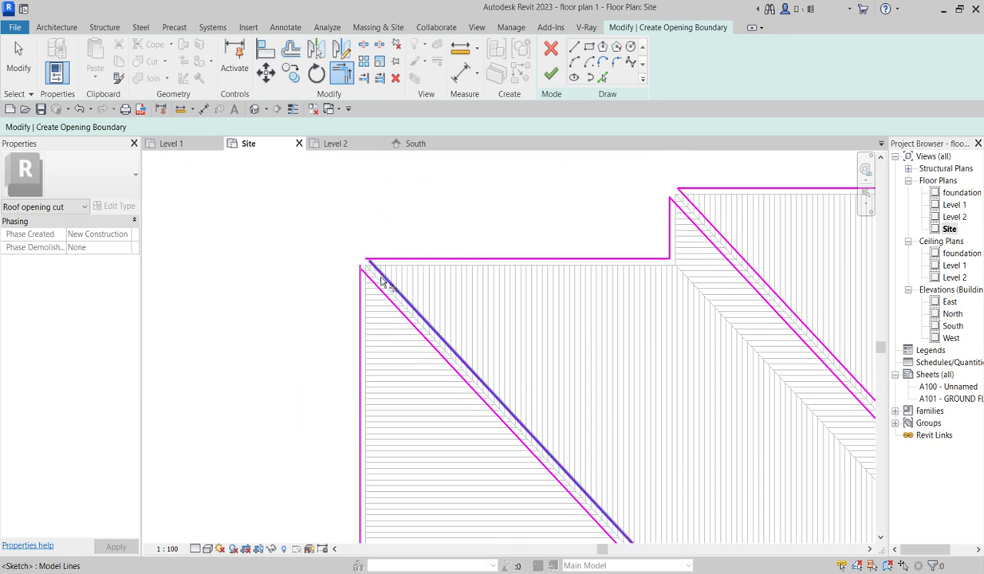
{"action": "left_click", "coordinate": [379, 283]}
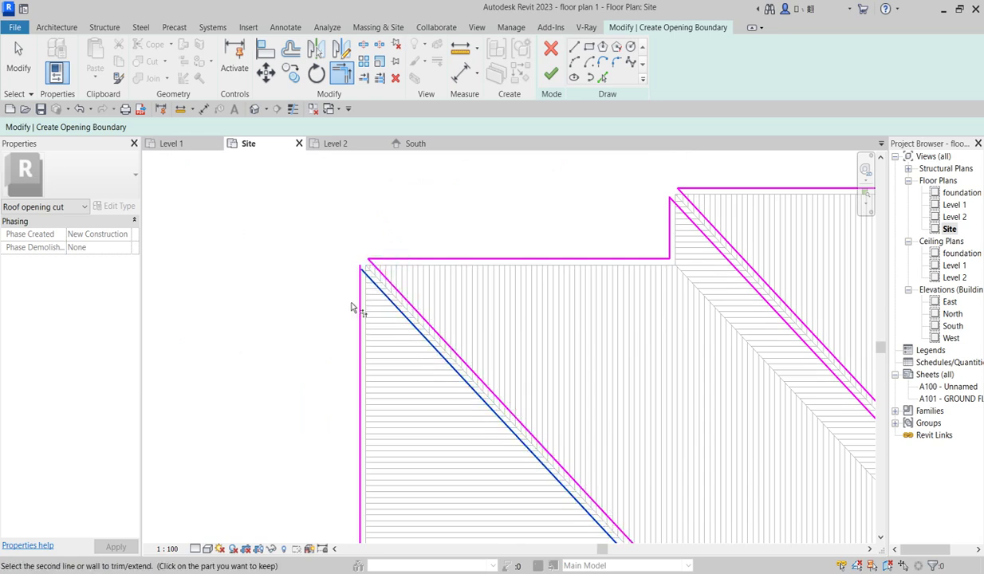
{"action": "left_click", "coordinate": [361, 286]}
{"action": "scroll", "coordinate": [375, 284], "scroll_direction": "down", "scroll_amount": 2}
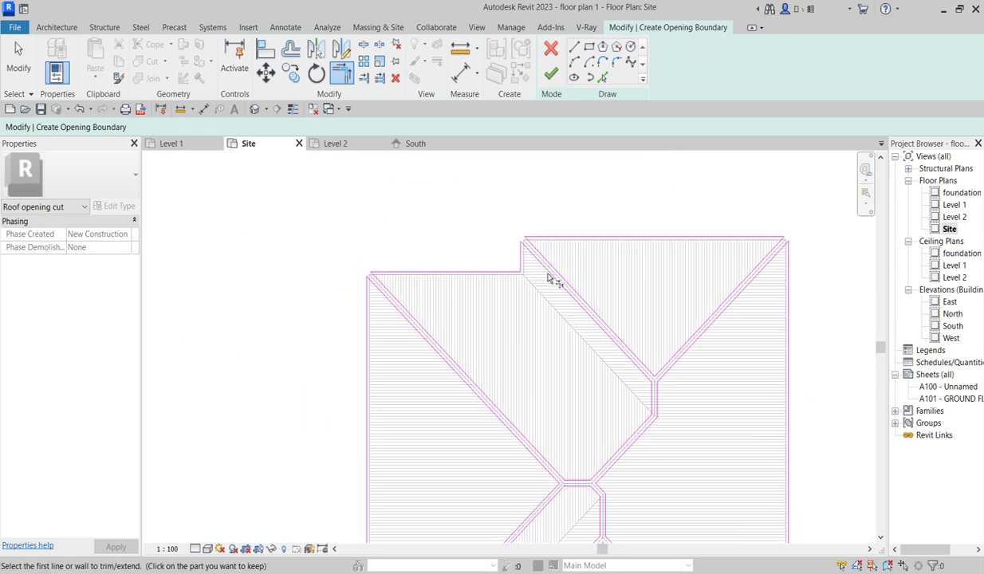
{"action": "scroll", "coordinate": [552, 311], "scroll_direction": "down", "scroll_amount": 2}
{"action": "scroll", "coordinate": [582, 358], "scroll_direction": "up", "scroll_amount": 2}
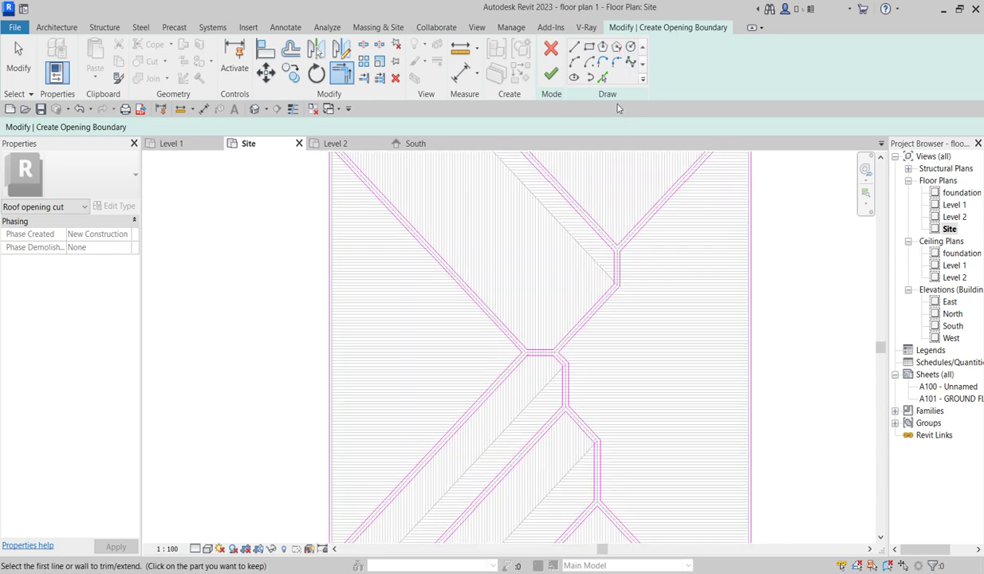
Attempt to finish the opening sketch and dismiss the intersecting-lines error.
{"action": "left_click", "coordinate": [550, 74]}
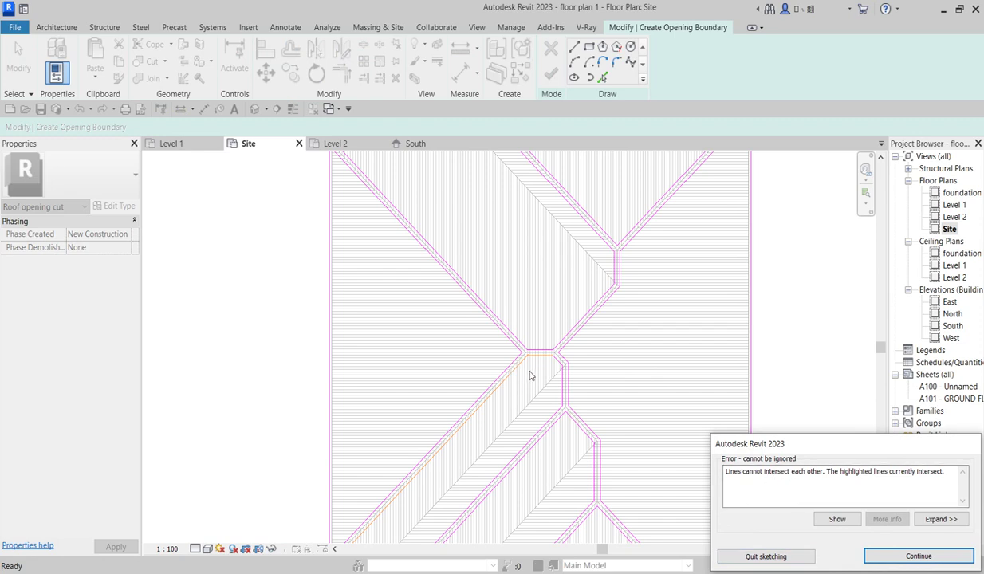
{"action": "scroll", "coordinate": [522, 367], "scroll_direction": "up", "scroll_amount": 2}
{"action": "scroll", "coordinate": [516, 363], "scroll_direction": "up", "scroll_amount": 2}
{"action": "scroll", "coordinate": [512, 361], "scroll_direction": "up", "scroll_amount": 1}
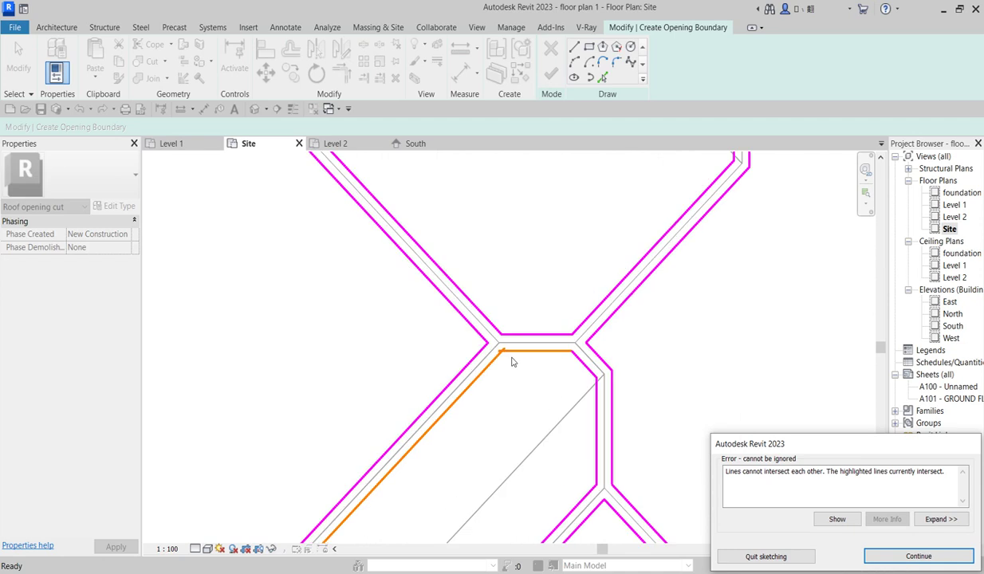
{"action": "scroll", "coordinate": [534, 344], "scroll_direction": "down", "scroll_amount": 3}
{"action": "scroll", "coordinate": [524, 393], "scroll_direction": "down", "scroll_amount": 2}
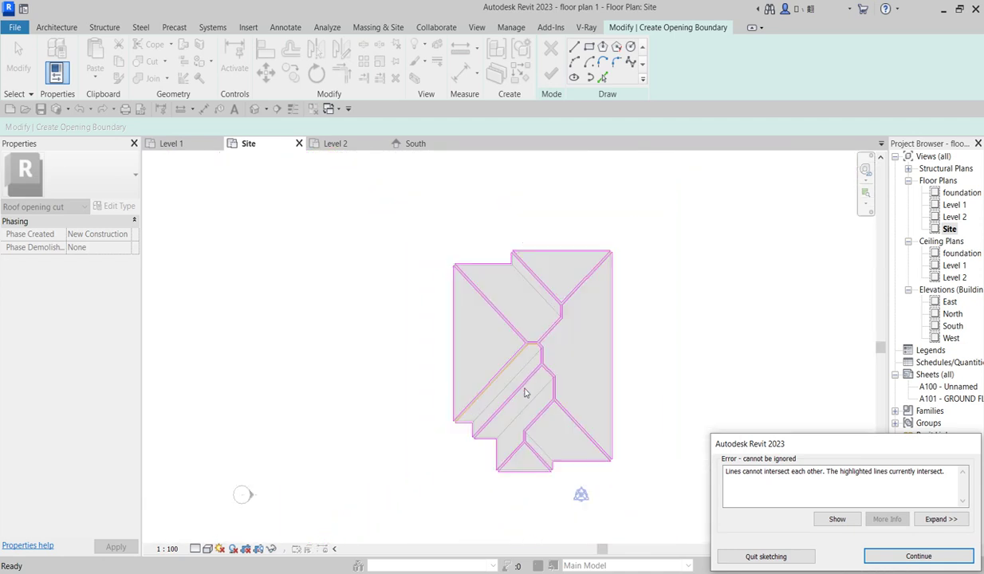
{"action": "scroll", "coordinate": [533, 474], "scroll_direction": "up", "scroll_amount": 2}
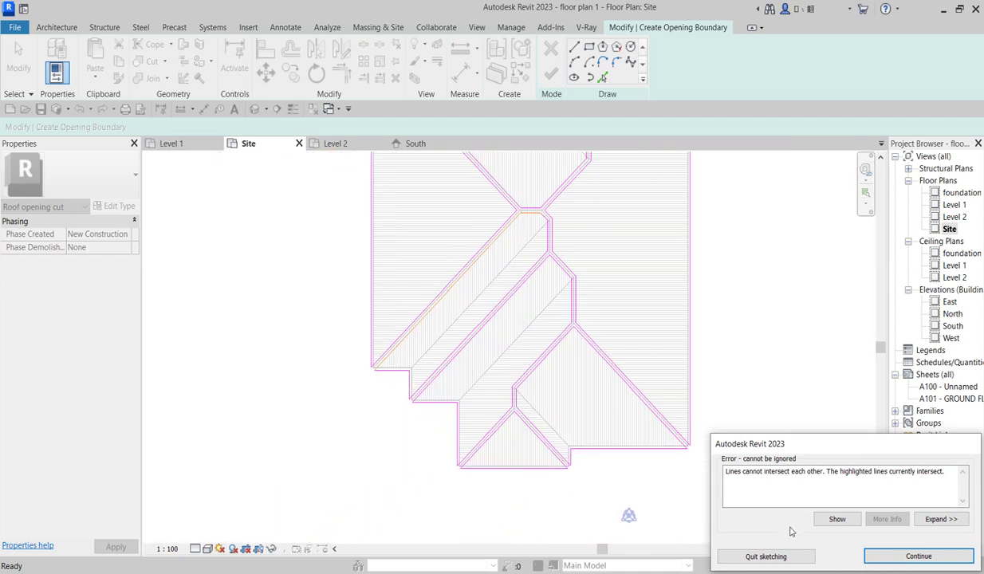
{"action": "left_click", "coordinate": [893, 555]}
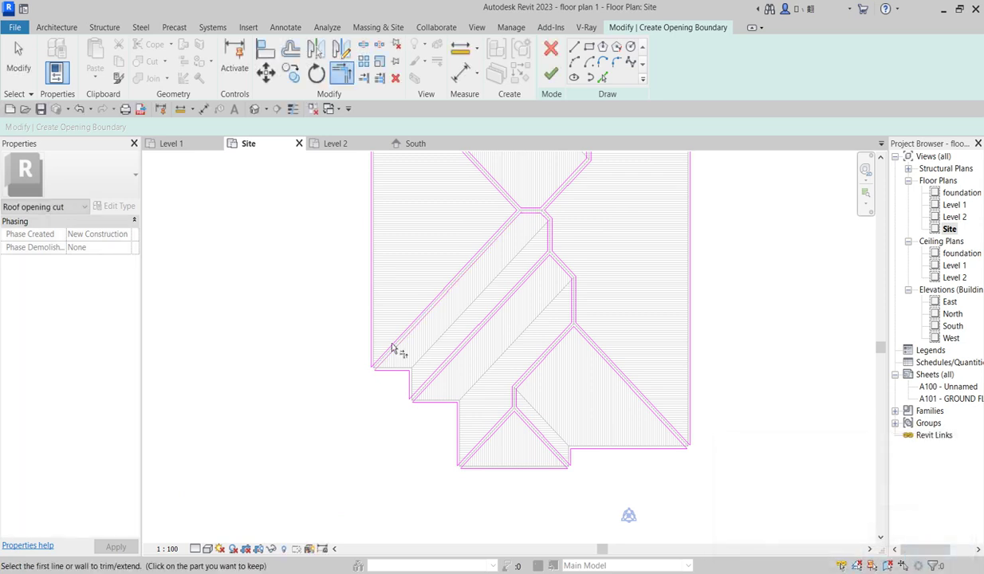
Fix the intersecting lines with TR and finish the sketch to cut the roof opening.
{"action": "scroll", "coordinate": [396, 367], "scroll_direction": "up", "scroll_amount": 2}
{"action": "scroll", "coordinate": [395, 375], "scroll_direction": "down", "scroll_amount": 2}
{"action": "scroll", "coordinate": [479, 279], "scroll_direction": "up", "scroll_amount": 2}
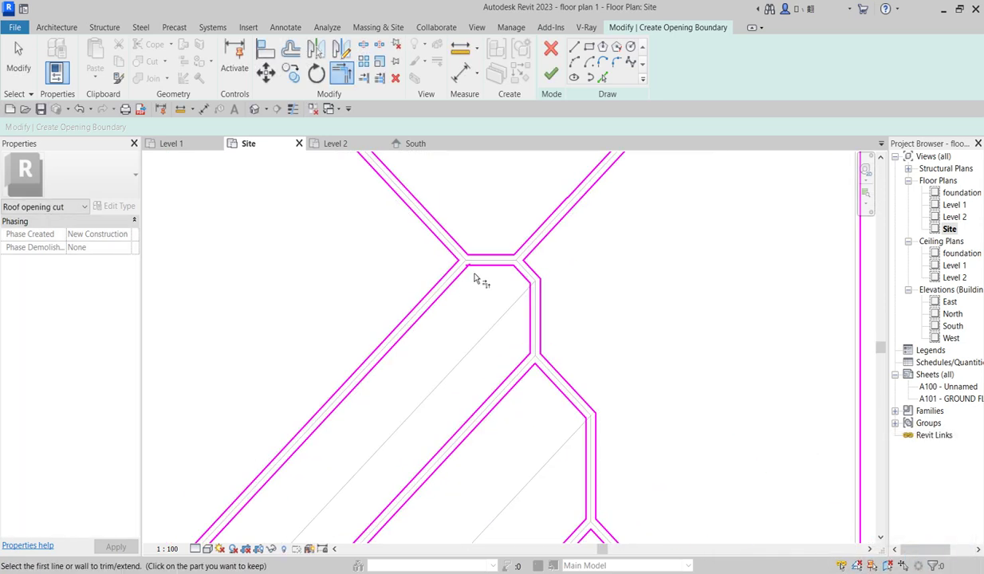
{"action": "key", "text": "t"}
{"action": "key", "text": "r"}
{"action": "scroll", "coordinate": [489, 309], "scroll_direction": "down", "scroll_amount": 2}
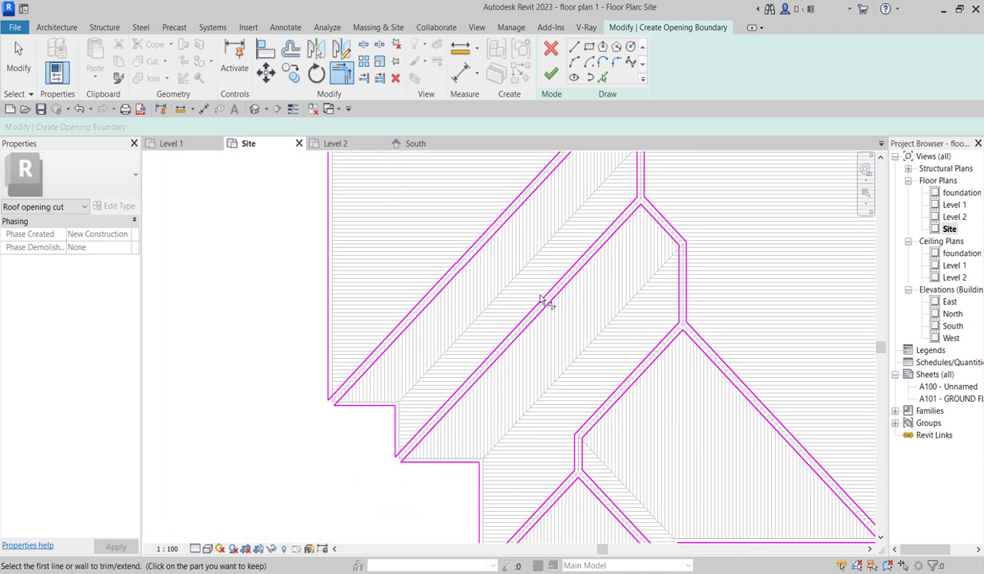
{"action": "scroll", "coordinate": [581, 249], "scroll_direction": "down", "scroll_amount": 2}
{"action": "scroll", "coordinate": [581, 249], "scroll_direction": "up", "scroll_amount": 2}
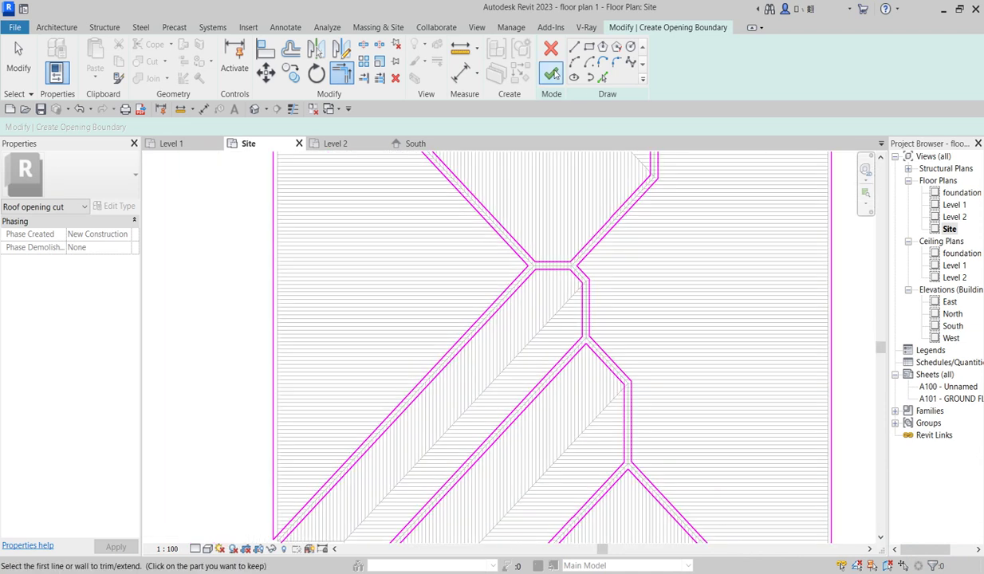
{"action": "left_click", "coordinate": [550, 78]}
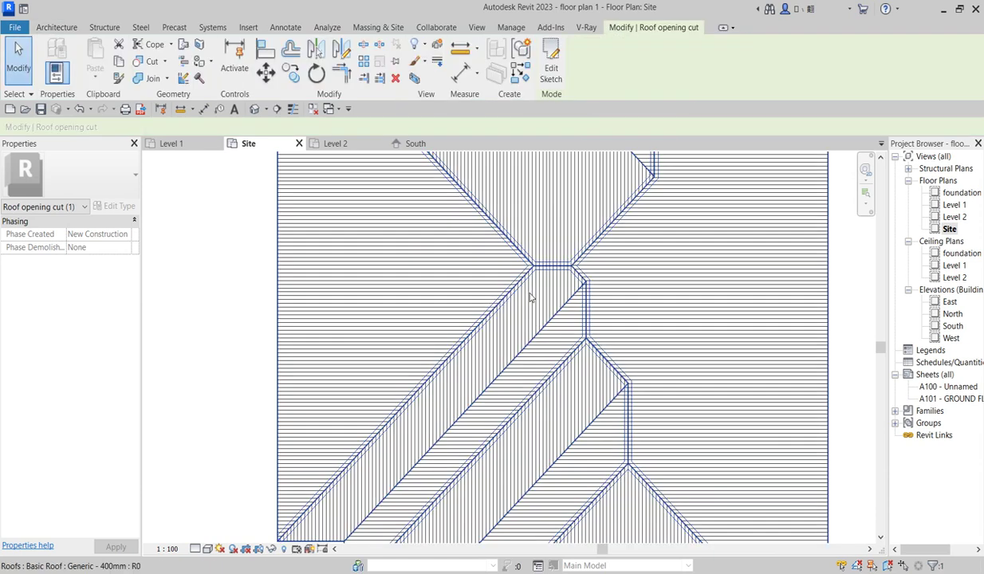
Deselect the opening cut and zoom the plan to fit the whole roof.
{"action": "left_click", "coordinate": [777, 381]}
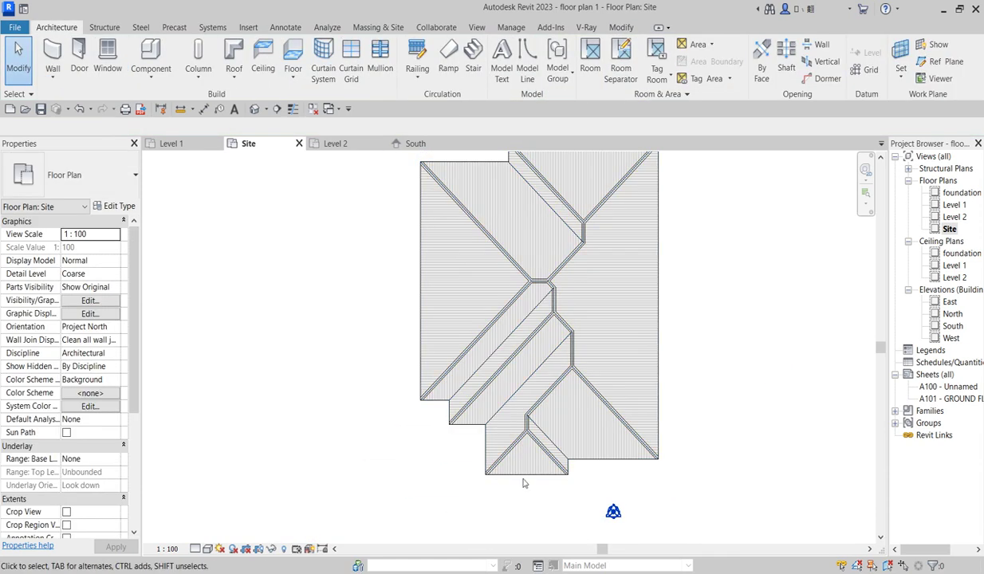
{"action": "scroll", "coordinate": [522, 479], "scroll_direction": "down", "scroll_amount": 2}
{"action": "scroll", "coordinate": [582, 340], "scroll_direction": "up", "scroll_amount": 2}
{"action": "scroll", "coordinate": [582, 340], "scroll_direction": "down", "scroll_amount": 2}
{"action": "scroll", "coordinate": [610, 313], "scroll_direction": "up", "scroll_amount": 1}
{"action": "right_click", "coordinate": [630, 320]}
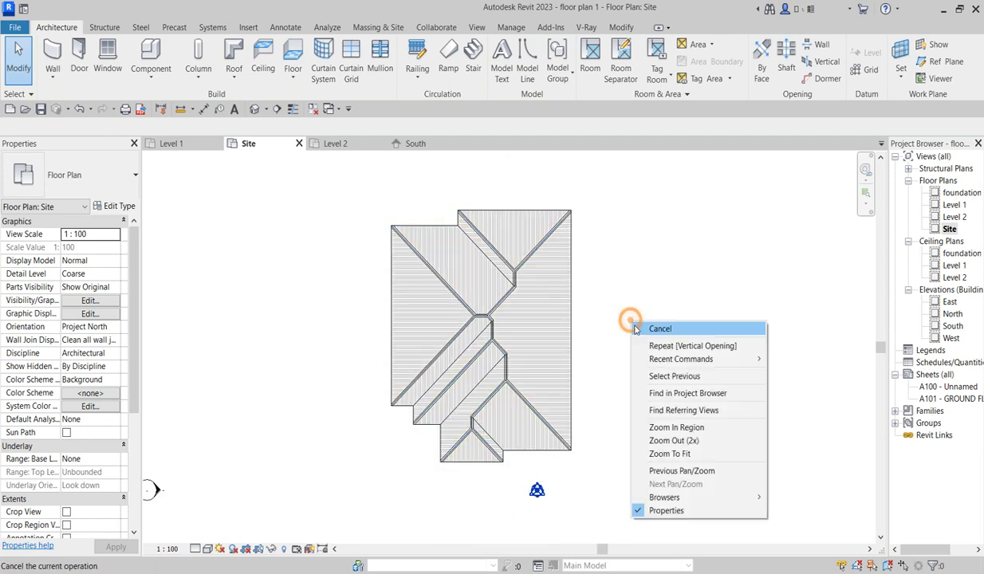
{"action": "left_click", "coordinate": [661, 453]}
{"action": "scroll", "coordinate": [513, 230], "scroll_direction": "up", "scroll_amount": 1}
{"action": "scroll", "coordinate": [513, 230], "scroll_direction": "up", "scroll_amount": 1}
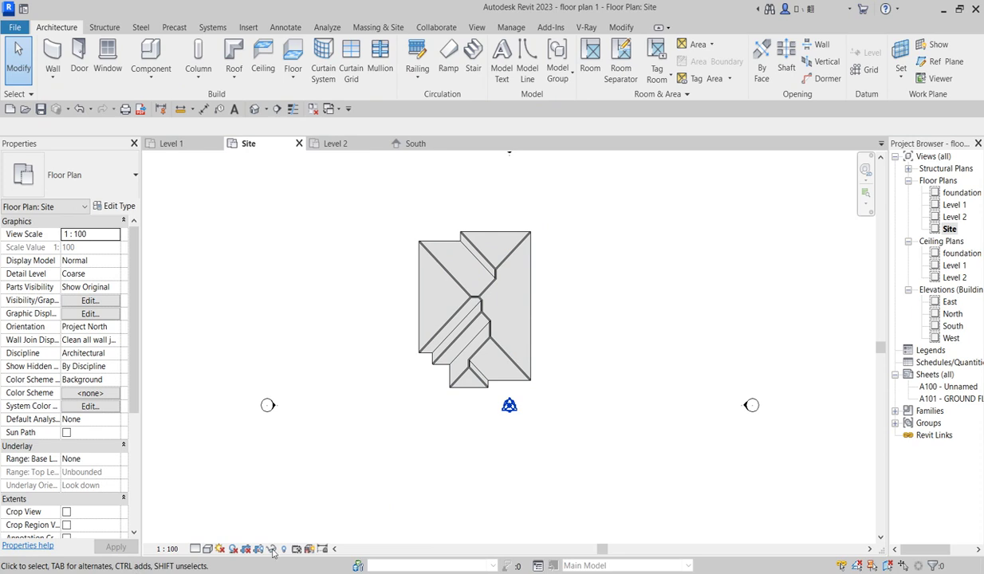
Duplicate the Site floor plan with detailing.
{"action": "left_click", "coordinate": [950, 230]}
{"action": "right_click", "coordinate": [949, 229]}
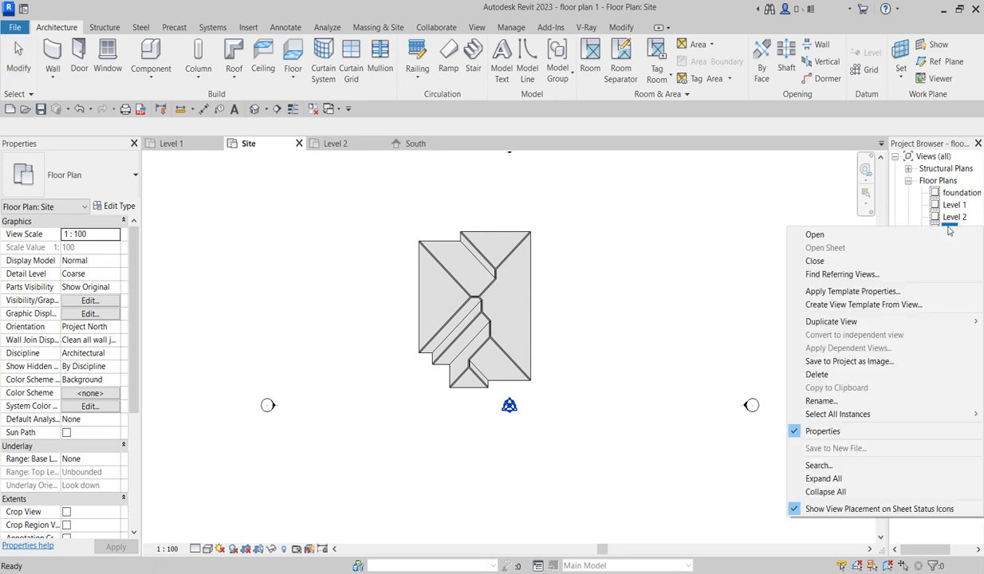
{"action": "left_click", "coordinate": [819, 401]}
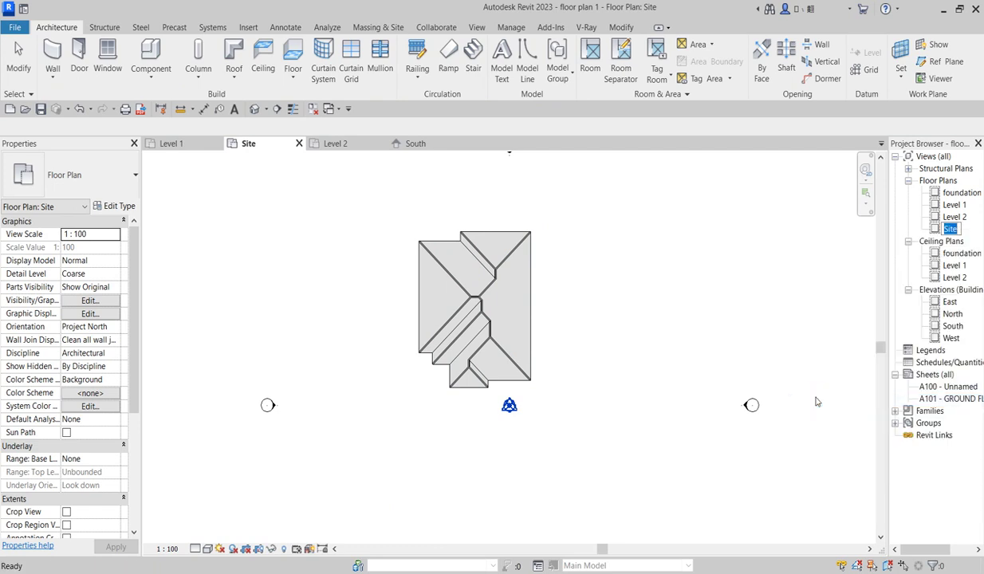
{"action": "right_click", "coordinate": [951, 230]}
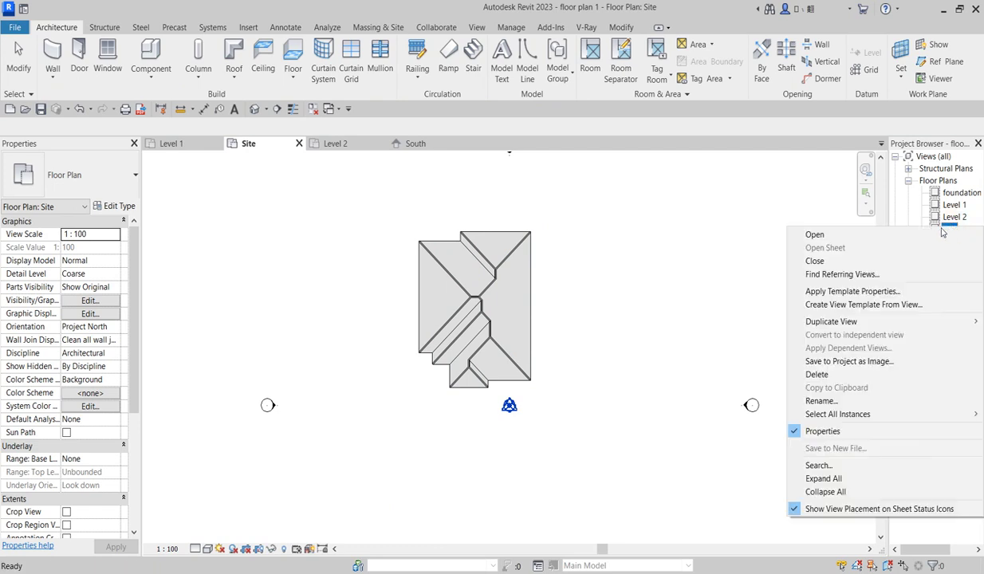
{"action": "mouse_move", "coordinate": [830, 321]}
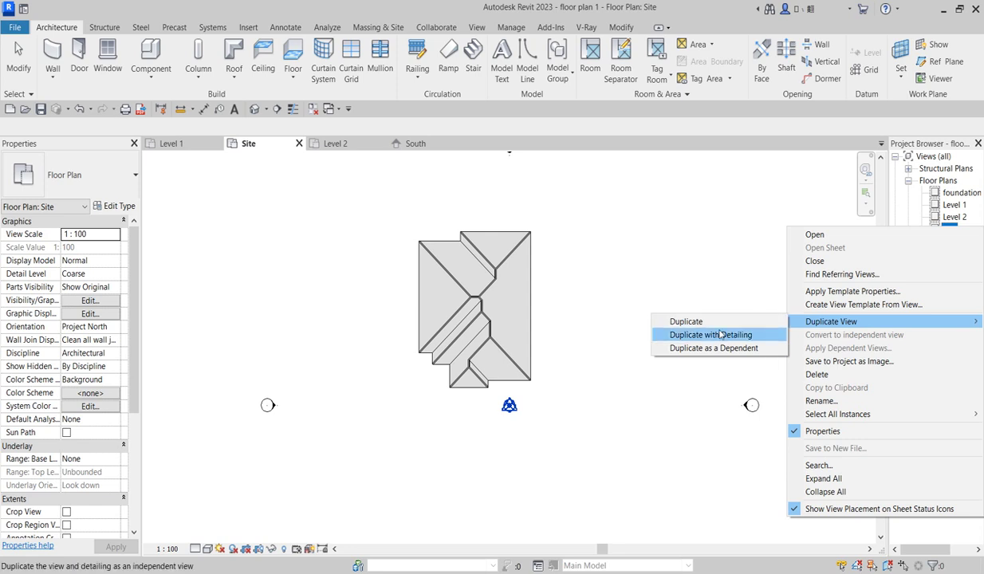
{"action": "left_click", "coordinate": [684, 323]}
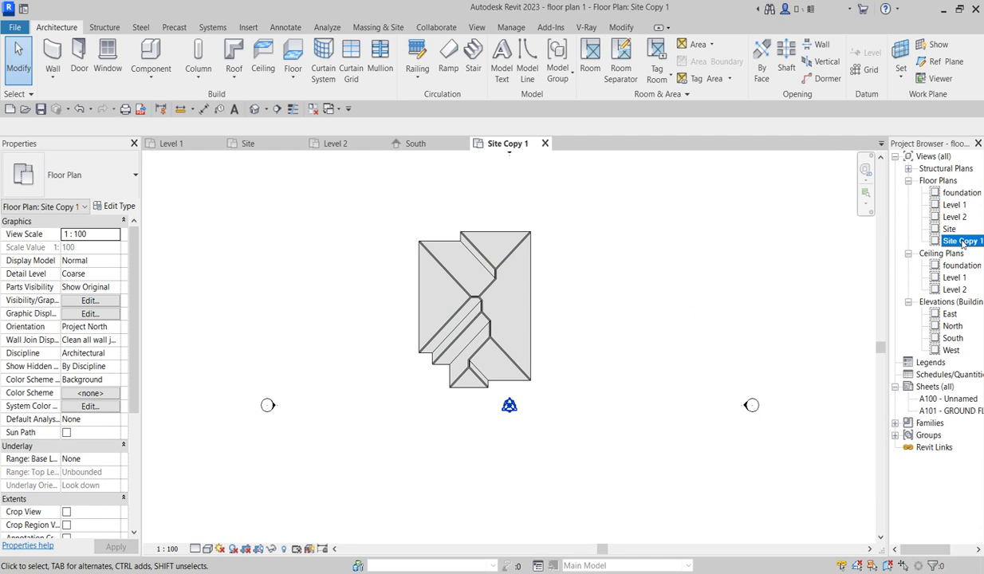
Rename 'Site Copy 1' to 'roof plan'.
{"action": "right_click", "coordinate": [963, 244]}
{"action": "left_click", "coordinate": [821, 416]}
{"action": "type", "text": "roof plan"}
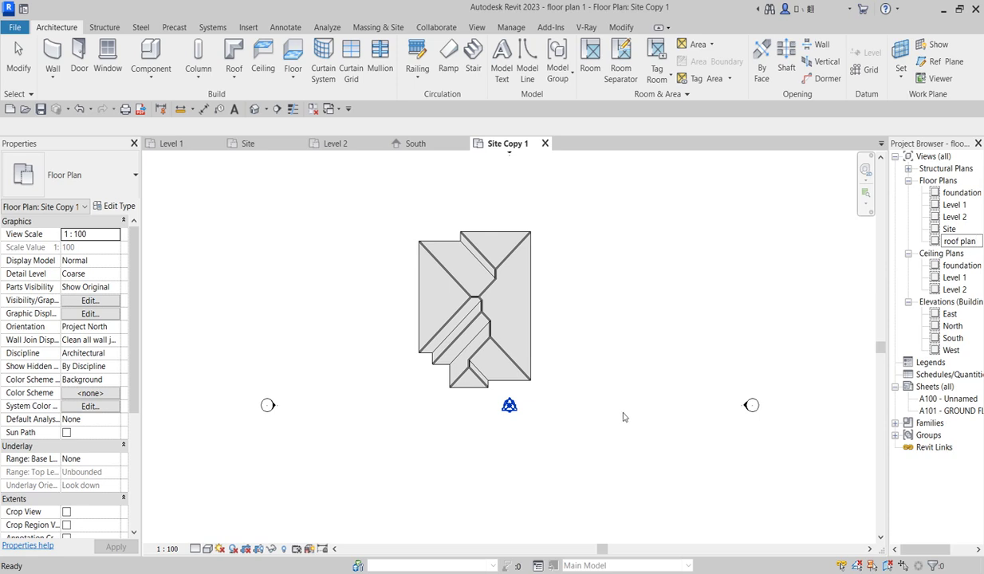
{"action": "left_click", "coordinate": [753, 231]}
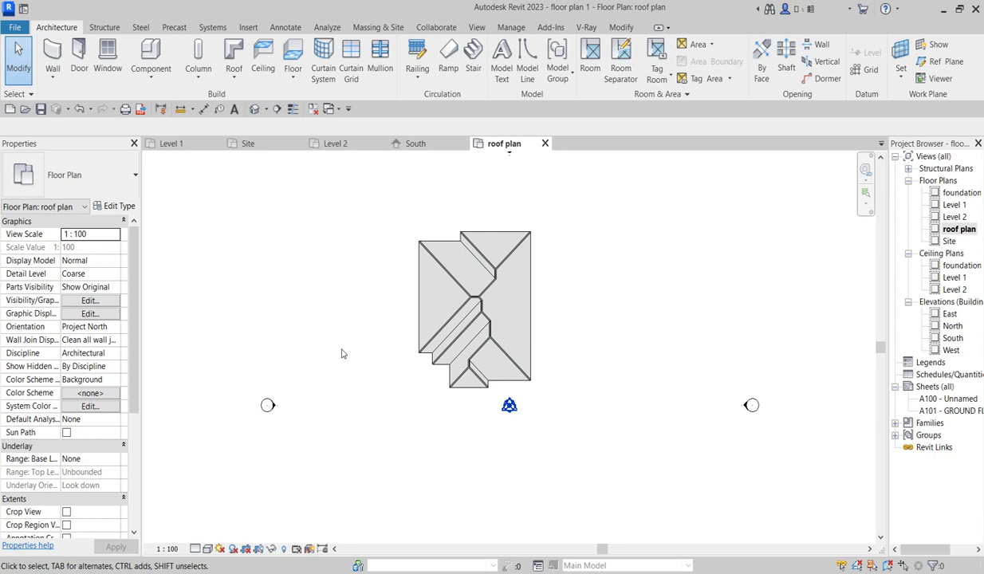
Show the crop region and drag its four edges to fit tightly around the roof.
{"action": "scroll", "coordinate": [525, 380], "scroll_direction": "down", "scroll_amount": 1}
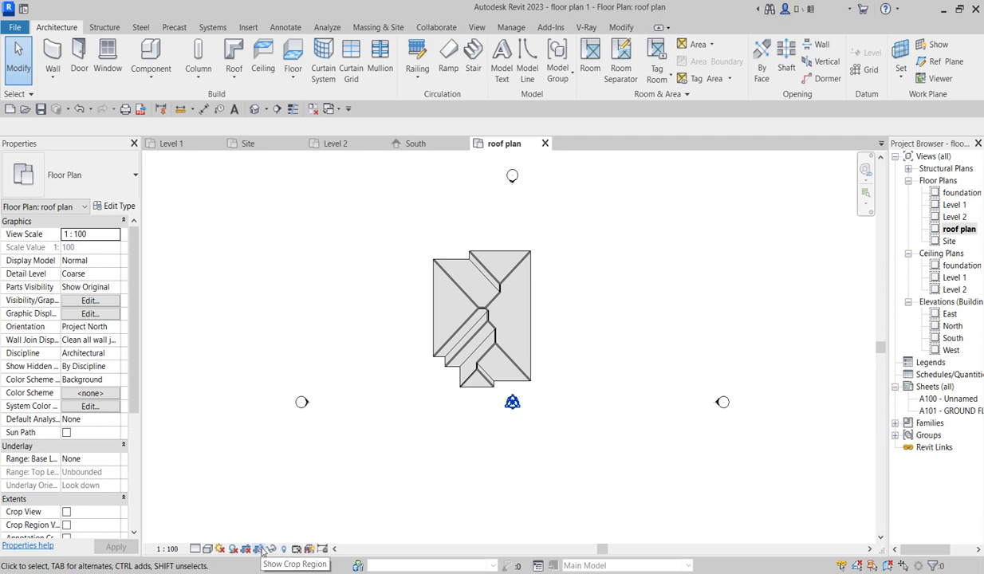
{"action": "left_click", "coordinate": [262, 550]}
{"action": "left_click", "coordinate": [508, 249]}
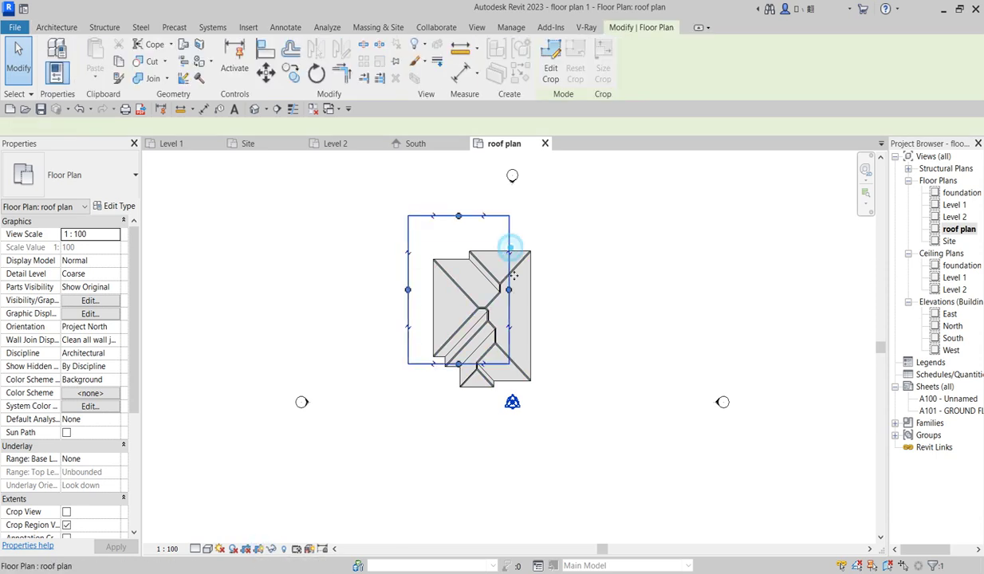
{"action": "left_click_drag", "start_coordinate": [509, 288], "coordinate": [540, 289]}
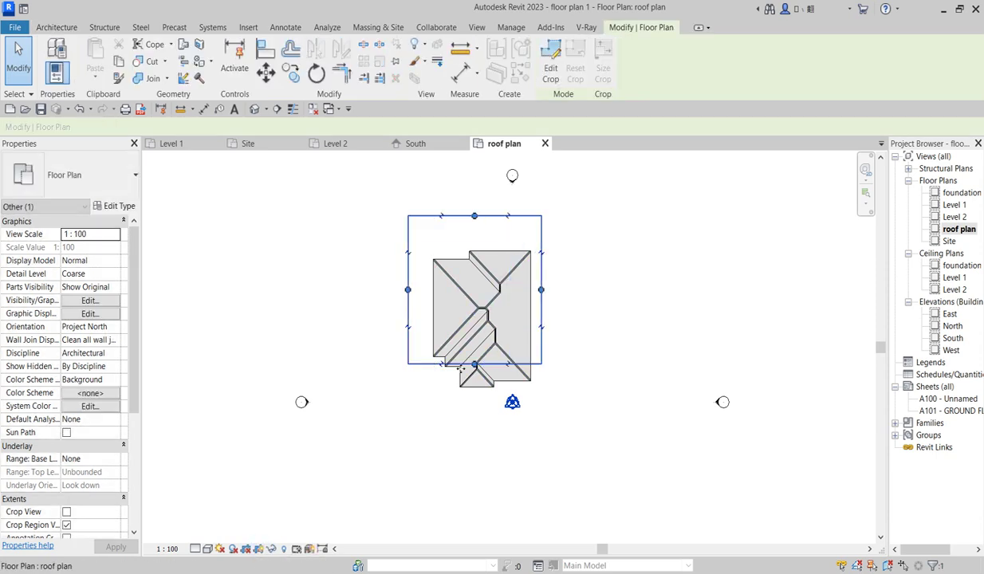
{"action": "left_click_drag", "start_coordinate": [474, 364], "coordinate": [474, 397]}
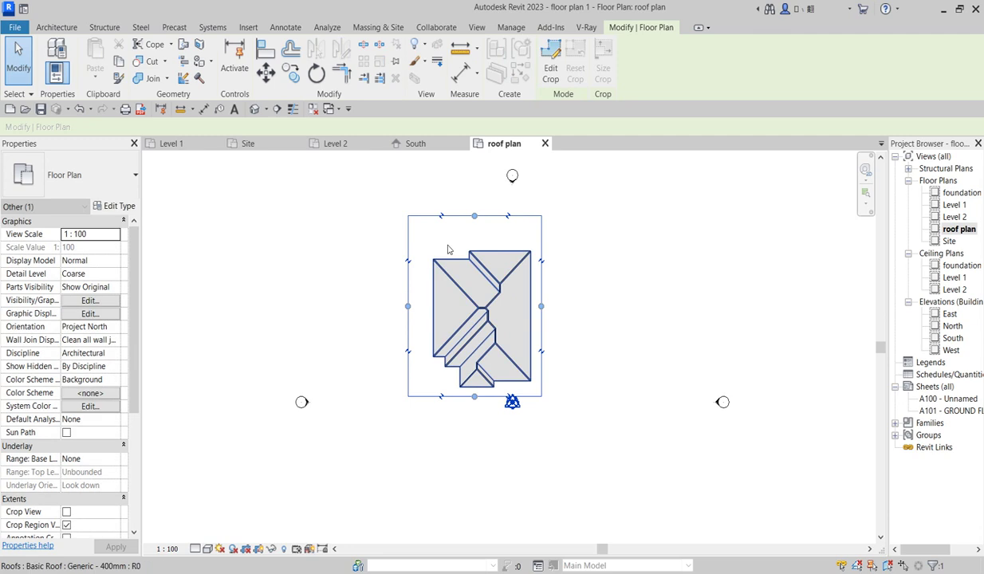
{"action": "left_click_drag", "start_coordinate": [473, 215], "coordinate": [478, 241]}
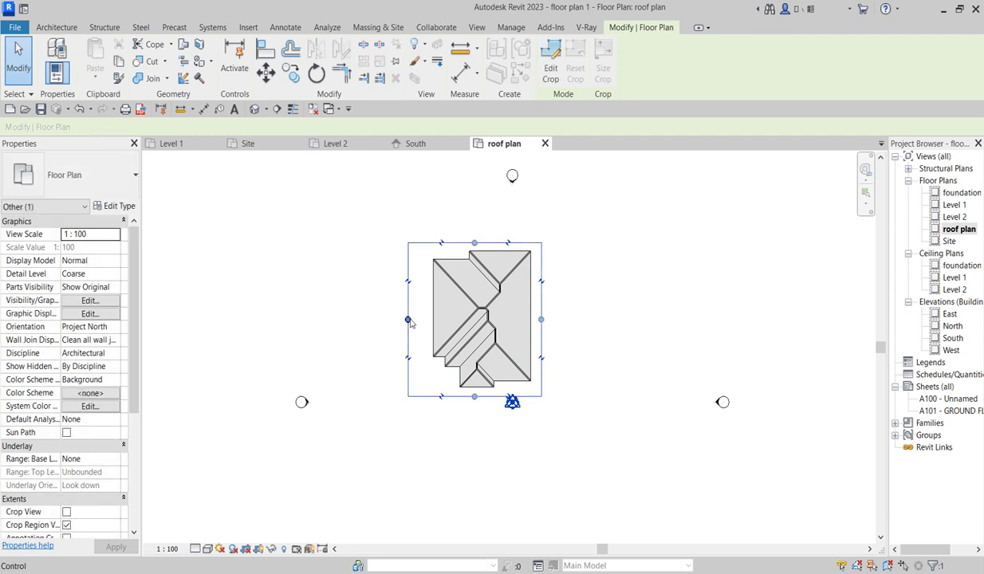
{"action": "left_click_drag", "start_coordinate": [408, 319], "coordinate": [423, 333]}
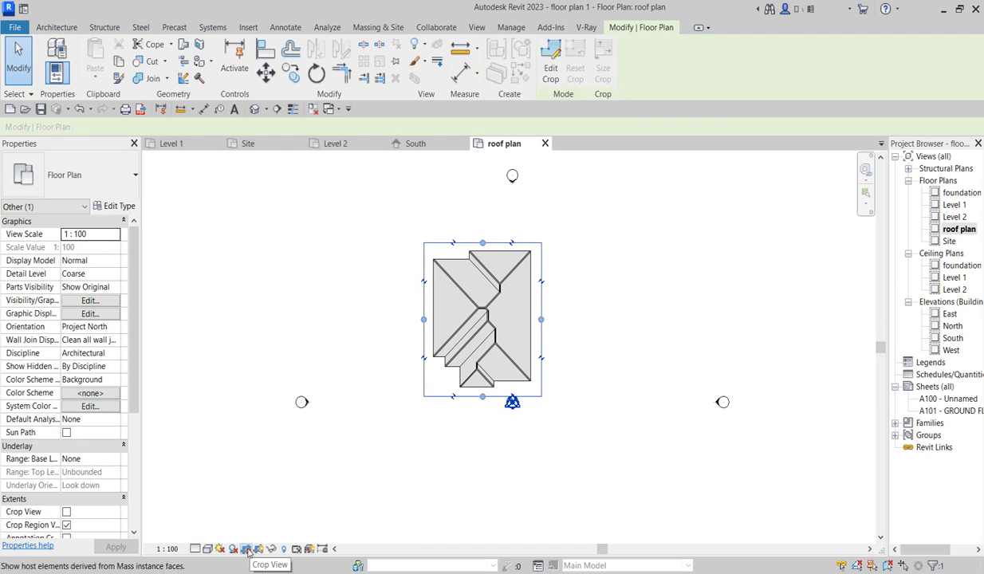
Turn on Crop View, hide the crop region, and zoom the view to fit.
{"action": "left_click", "coordinate": [247, 548]}
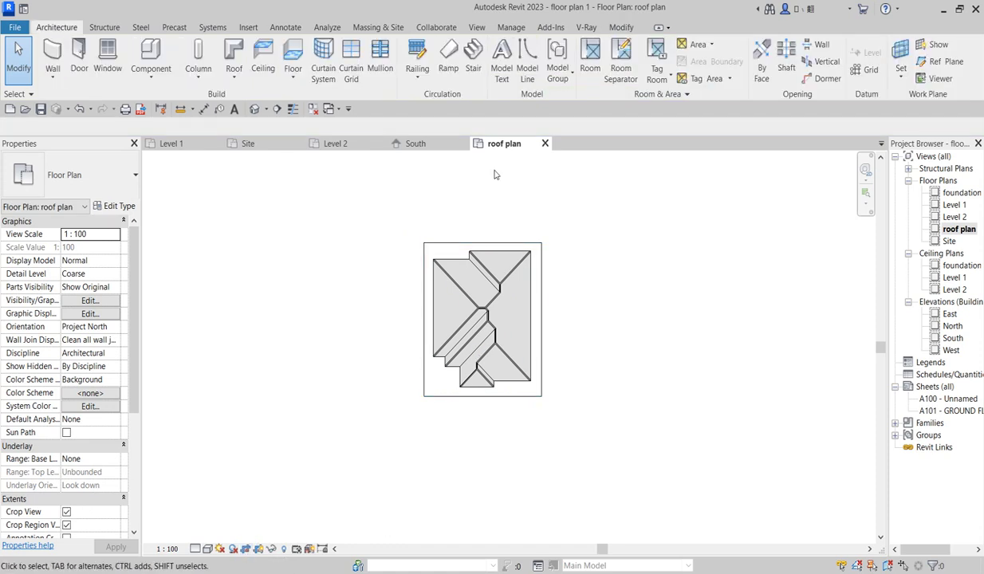
{"action": "left_click", "coordinate": [258, 549]}
{"action": "scroll", "coordinate": [506, 292], "scroll_direction": "up", "scroll_amount": 2}
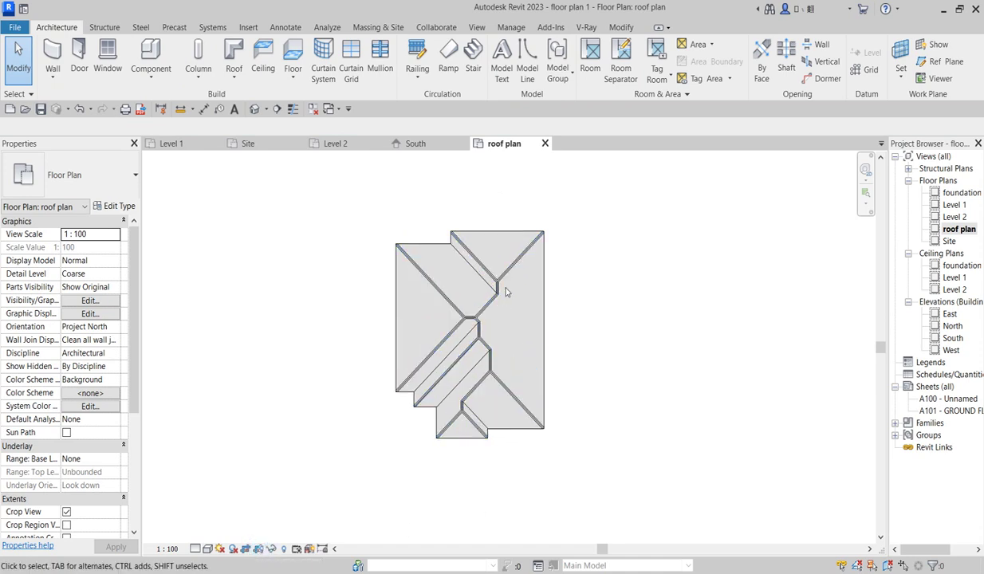
{"action": "right_click", "coordinate": [583, 267]}
{"action": "left_click", "coordinate": [649, 423]}
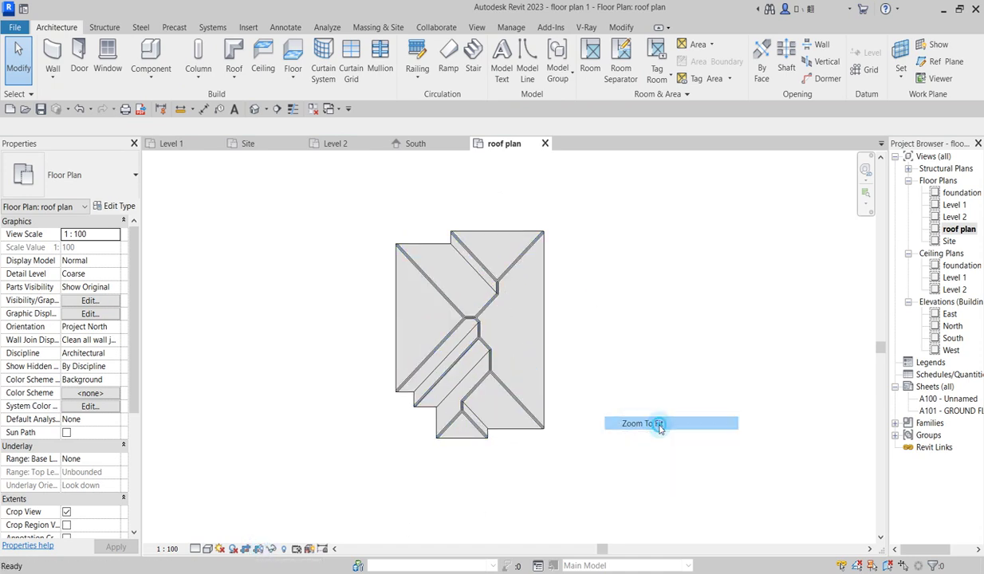
{"action": "scroll", "coordinate": [576, 301], "scroll_direction": "up", "scroll_amount": 1}
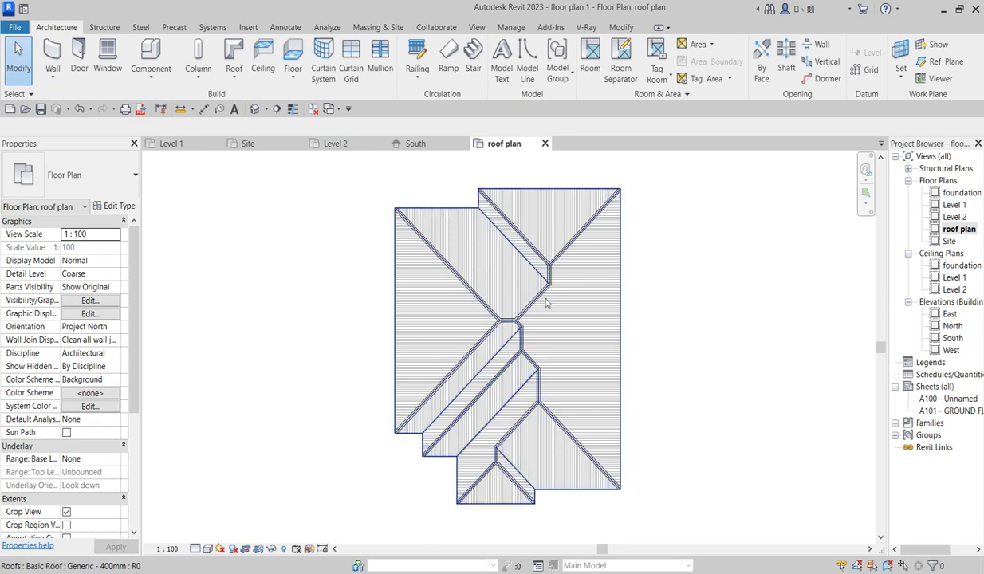
{"action": "scroll", "coordinate": [535, 294], "scroll_direction": "up", "scroll_amount": 1}
{"action": "scroll", "coordinate": [558, 301], "scroll_direction": "down", "scroll_amount": 1}
{"action": "scroll", "coordinate": [563, 304], "scroll_direction": "down", "scroll_amount": 1}
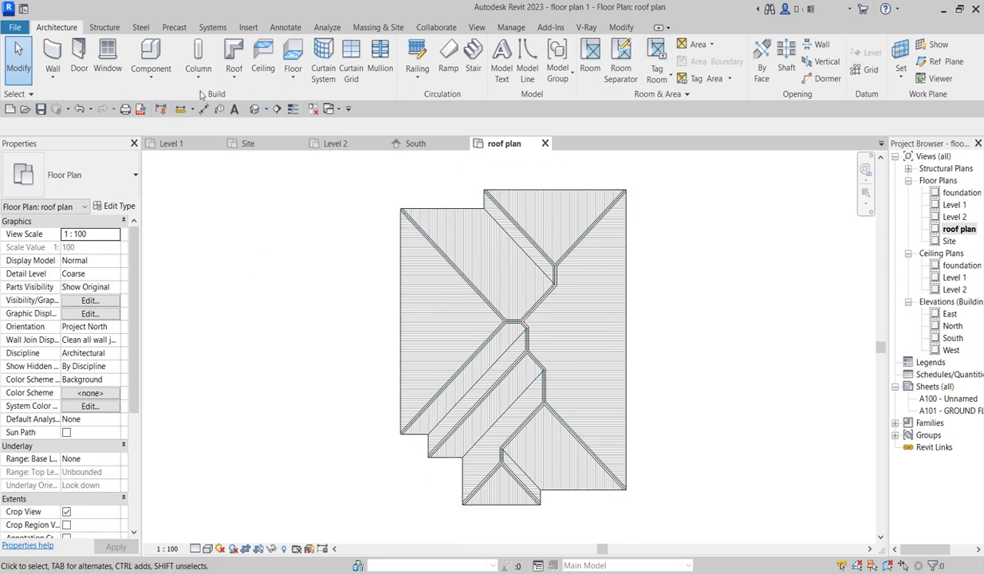
Sketch a three-line triangle as a solid black Filled Region.
{"action": "left_click", "coordinate": [281, 27]}
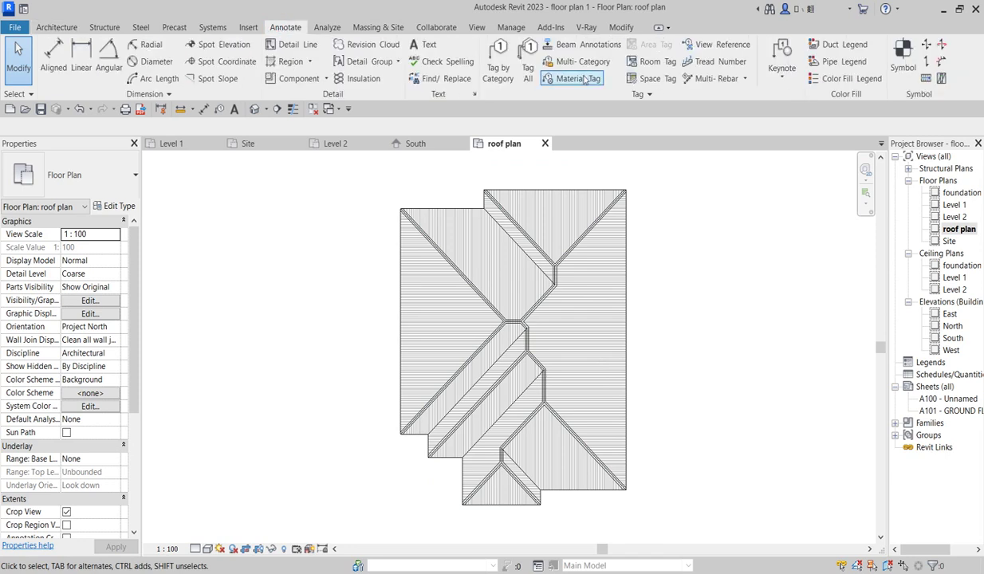
{"action": "left_click", "coordinate": [310, 61]}
{"action": "left_click", "coordinate": [311, 85]}
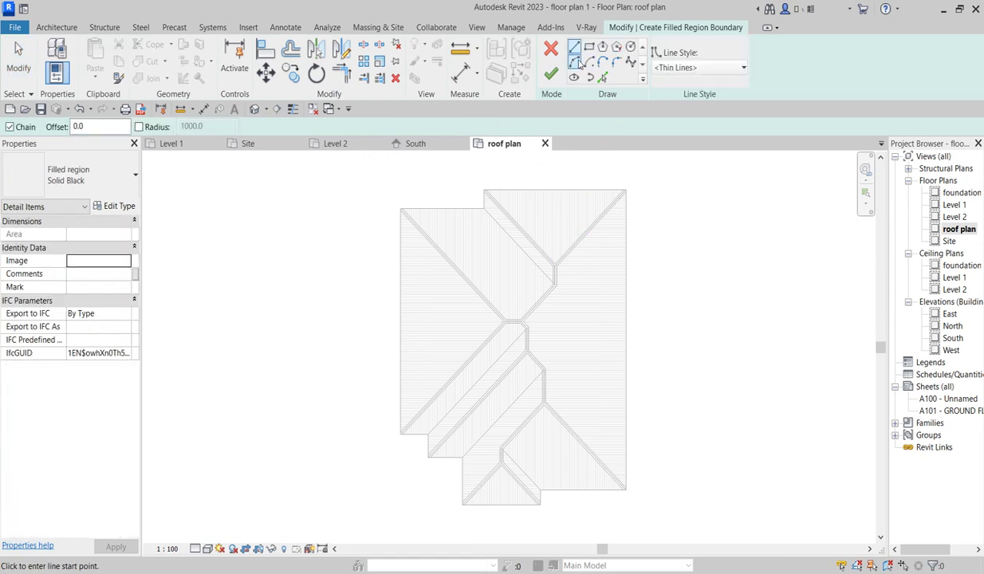
{"action": "scroll", "coordinate": [606, 302], "scroll_direction": "up", "scroll_amount": 3}
{"action": "scroll", "coordinate": [658, 345], "scroll_direction": "down", "scroll_amount": 1}
{"action": "left_click", "coordinate": [669, 299]}
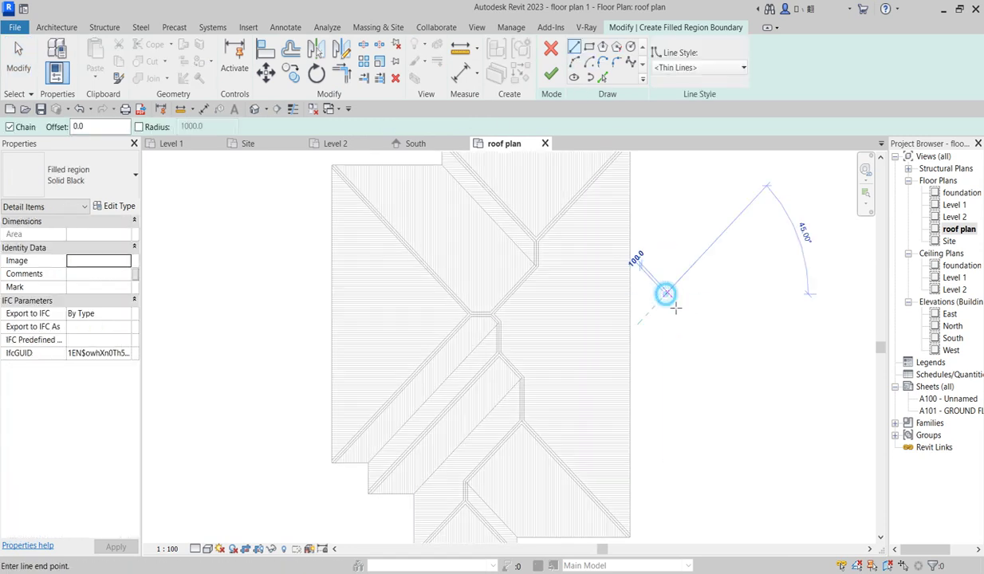
{"action": "scroll", "coordinate": [672, 331], "scroll_direction": "up", "scroll_amount": 2}
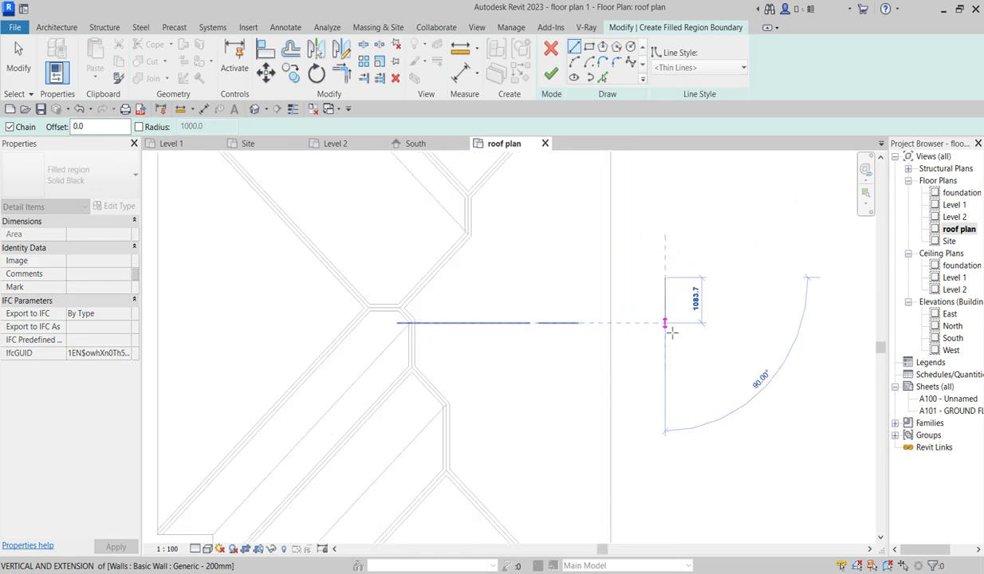
{"action": "left_click", "coordinate": [664, 326]}
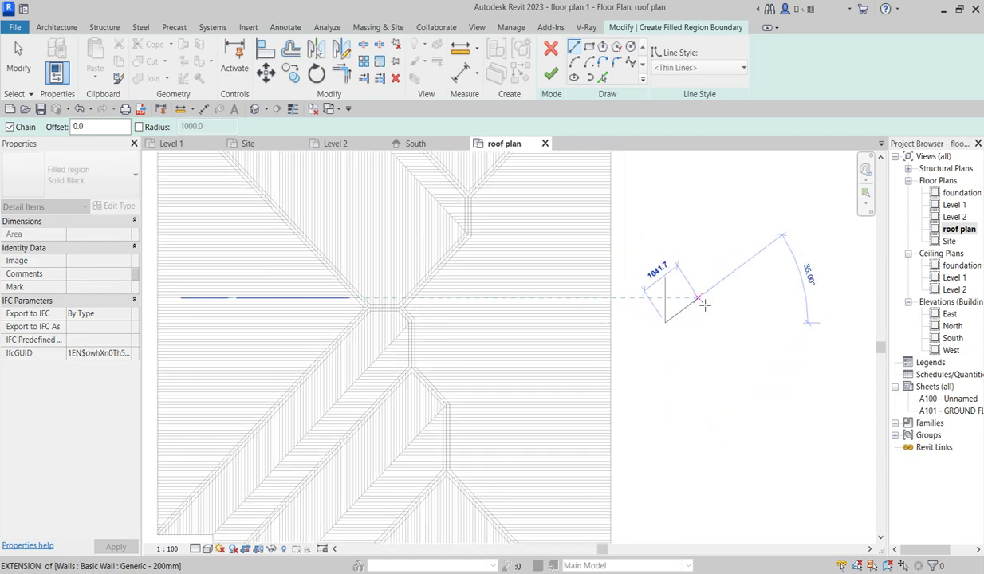
{"action": "left_click", "coordinate": [698, 298]}
{"action": "left_click", "coordinate": [666, 279]}
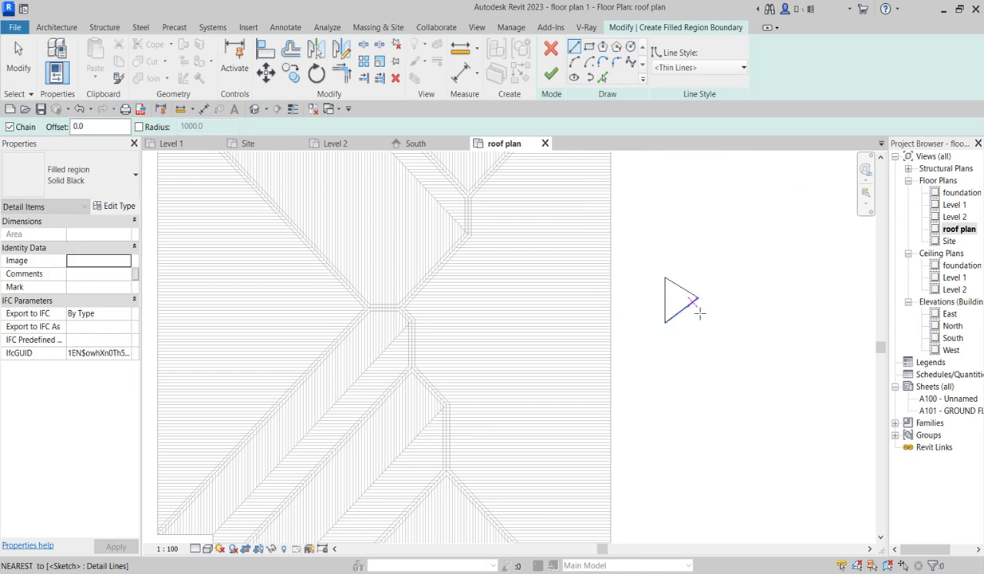
End the line chain and select all three sides of the triangle.
{"action": "right_click", "coordinate": [681, 220]}
{"action": "left_click", "coordinate": [727, 230]}
{"action": "right_click", "coordinate": [682, 216]}
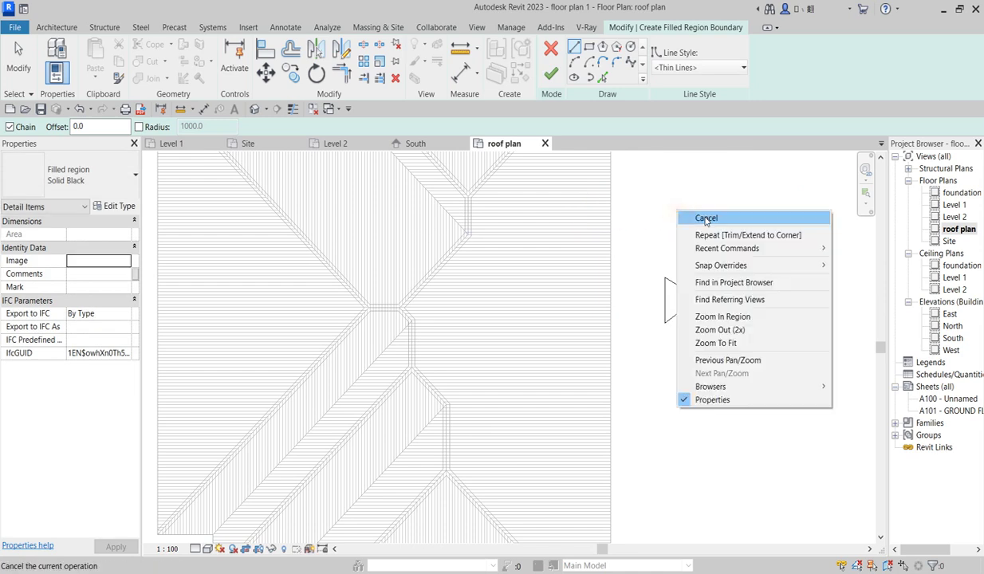
{"action": "left_click", "coordinate": [701, 219]}
{"action": "scroll", "coordinate": [663, 223], "scroll_direction": "down", "scroll_amount": 2}
{"action": "left_click", "coordinate": [665, 255]}
{"action": "left_click_drag", "start_coordinate": [699, 313], "coordinate": [697, 315]}
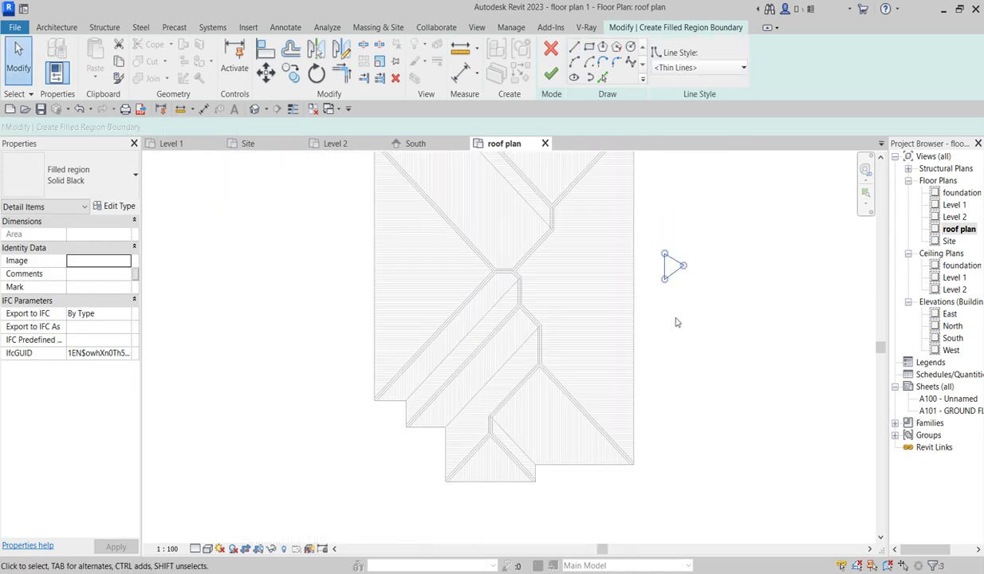
Move the triangle onto the upper right roof face and finish the filled region.
{"action": "left_click", "coordinate": [265, 73]}
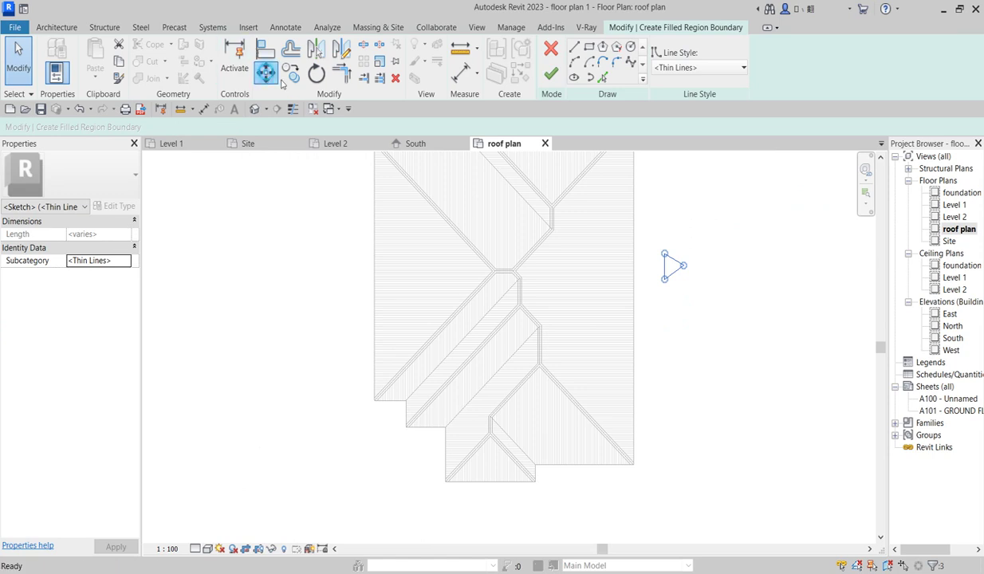
{"action": "left_click", "coordinate": [672, 269]}
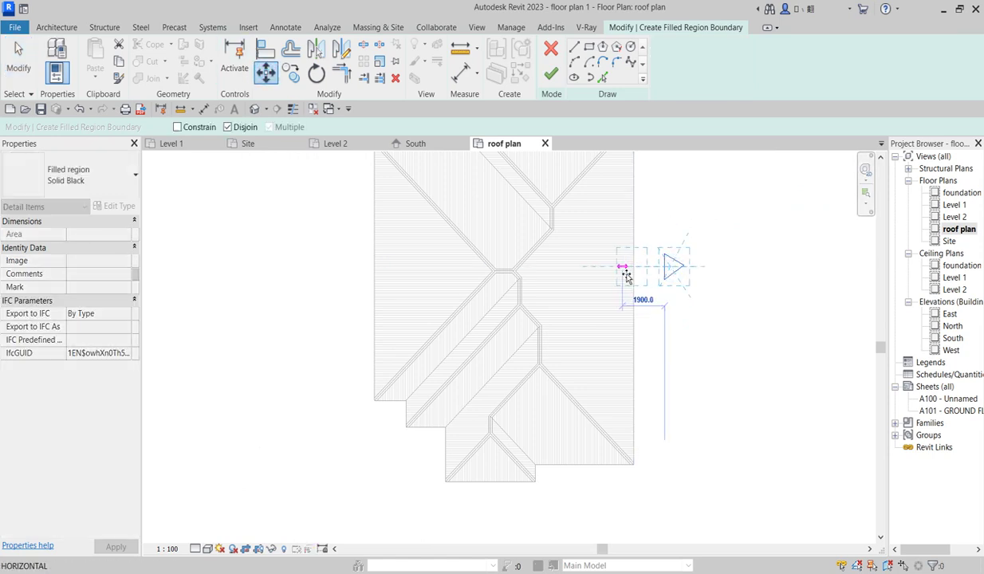
{"action": "left_click", "coordinate": [586, 284]}
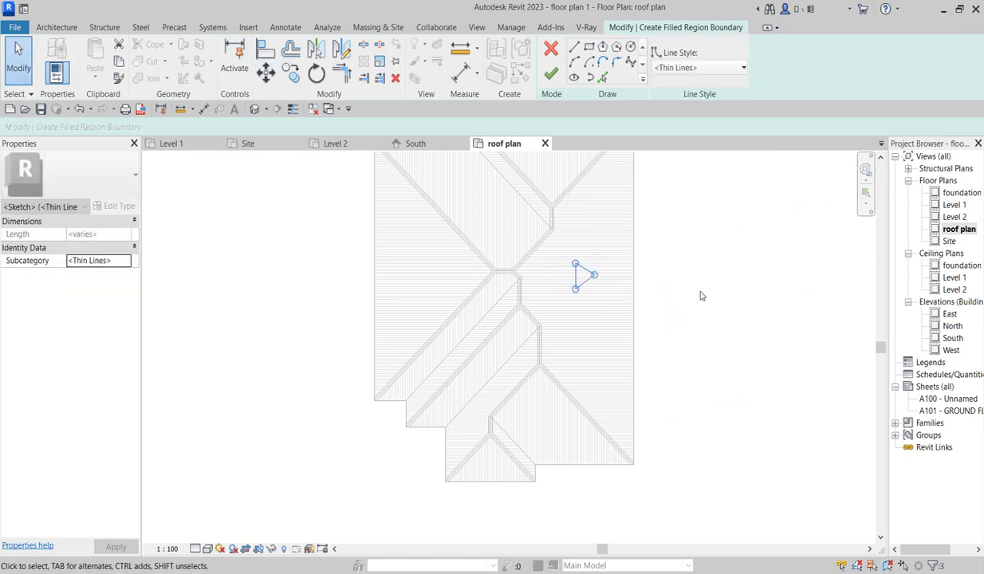
{"action": "left_click", "coordinate": [222, 246]}
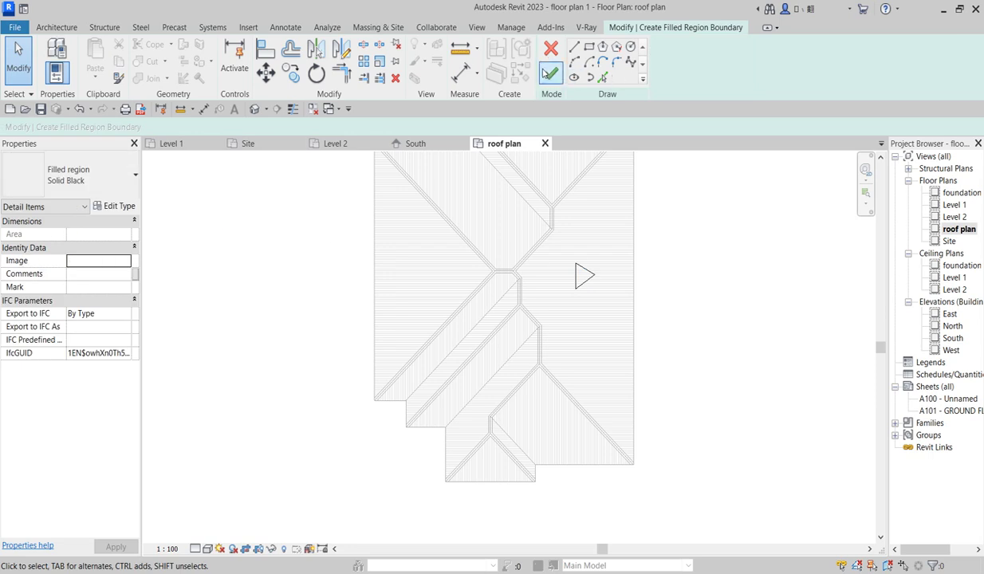
{"action": "left_click", "coordinate": [547, 74]}
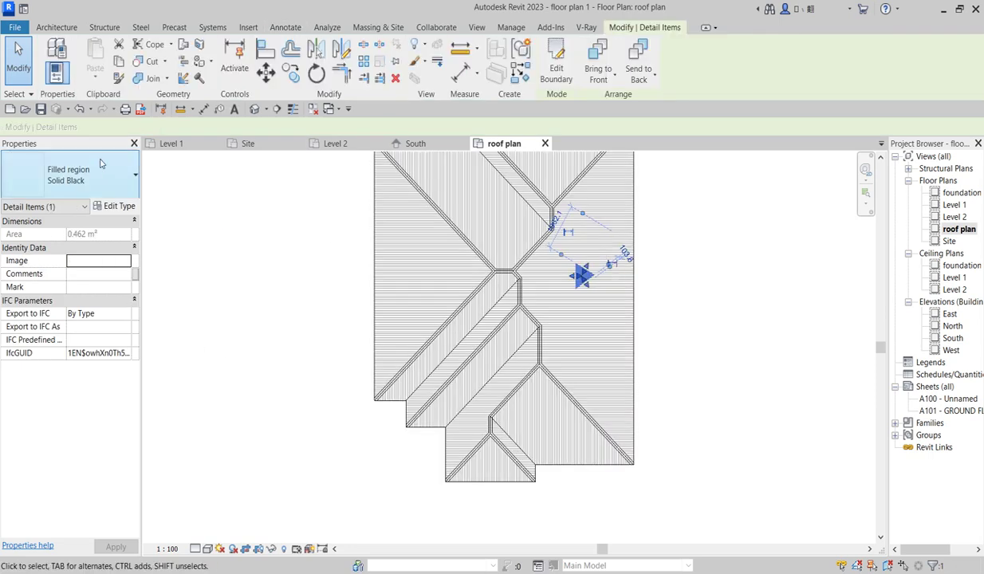
Mirror-copy the arrow across a vertical axis at the roof endpoint, then nudge it left.
{"action": "left_click", "coordinate": [236, 211]}
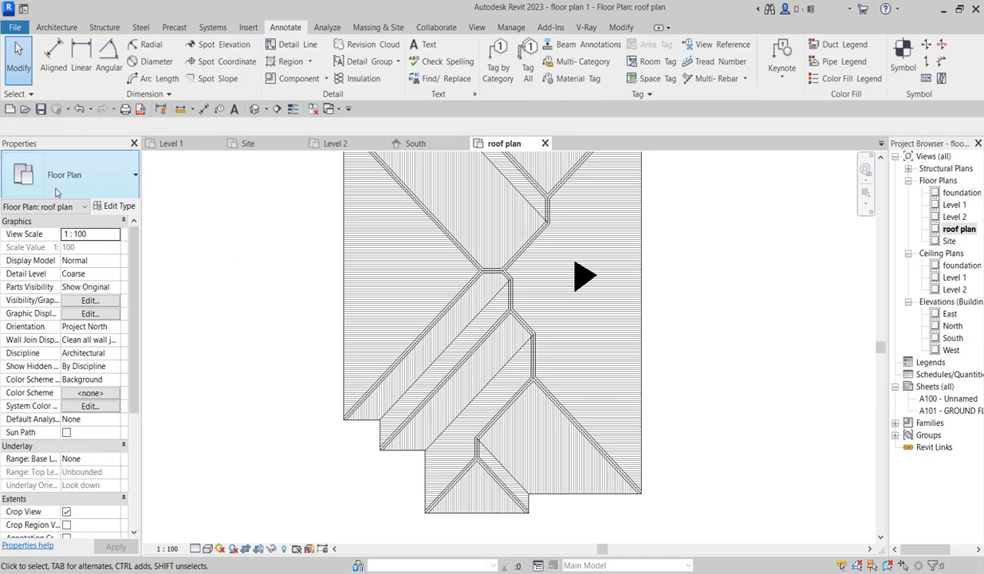
{"action": "left_click", "coordinate": [582, 277]}
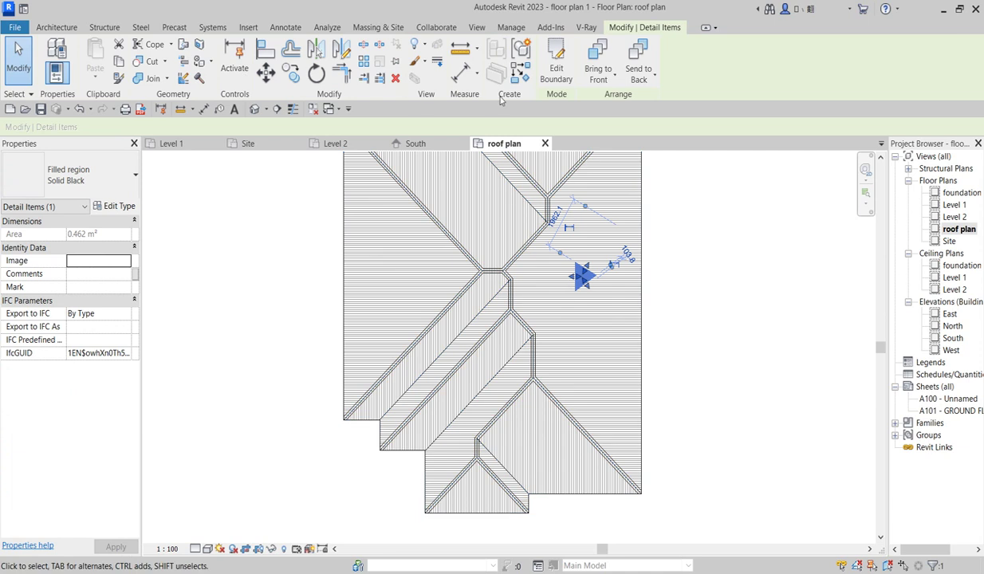
{"action": "left_click", "coordinate": [342, 50]}
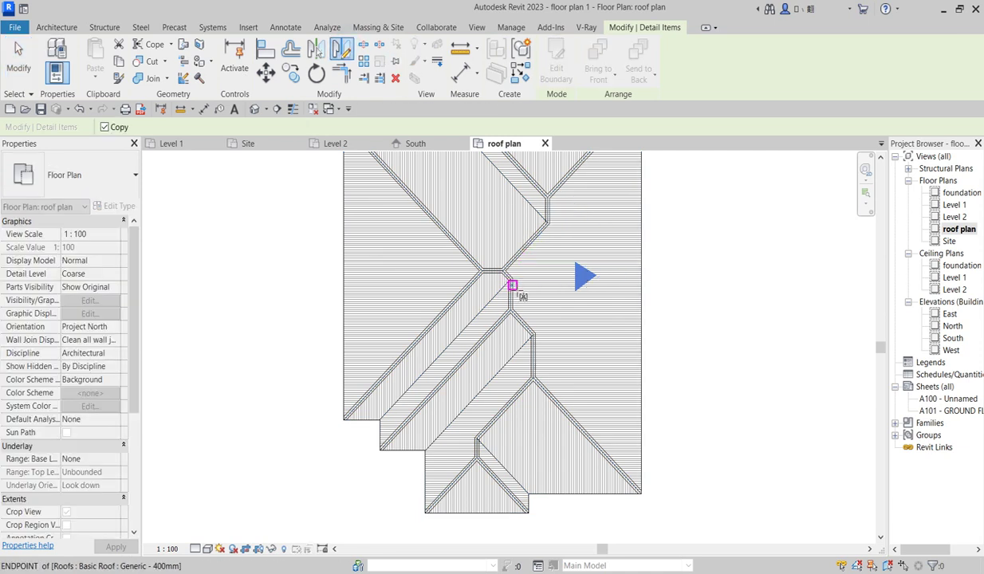
{"action": "left_click", "coordinate": [512, 285]}
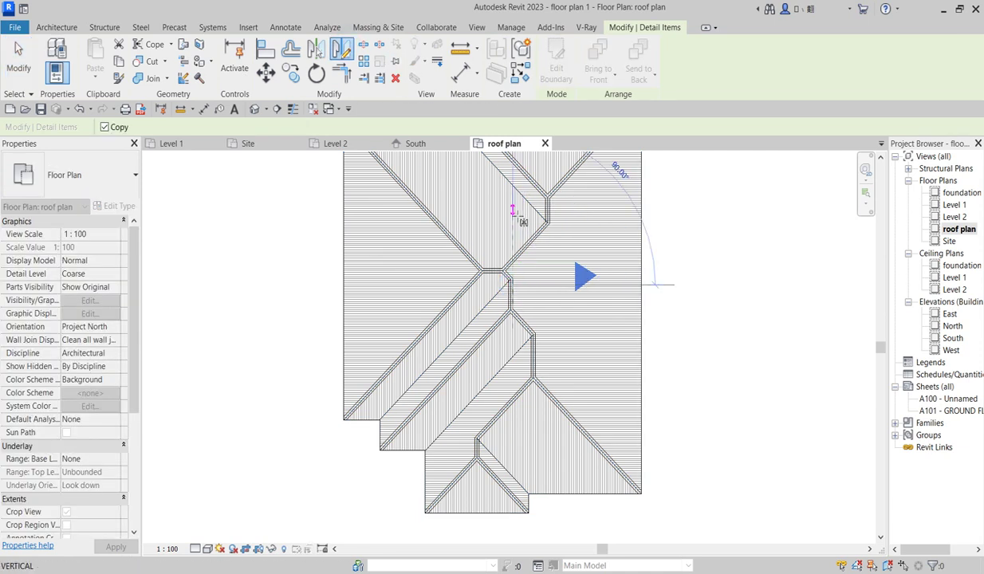
{"action": "left_click", "coordinate": [513, 210]}
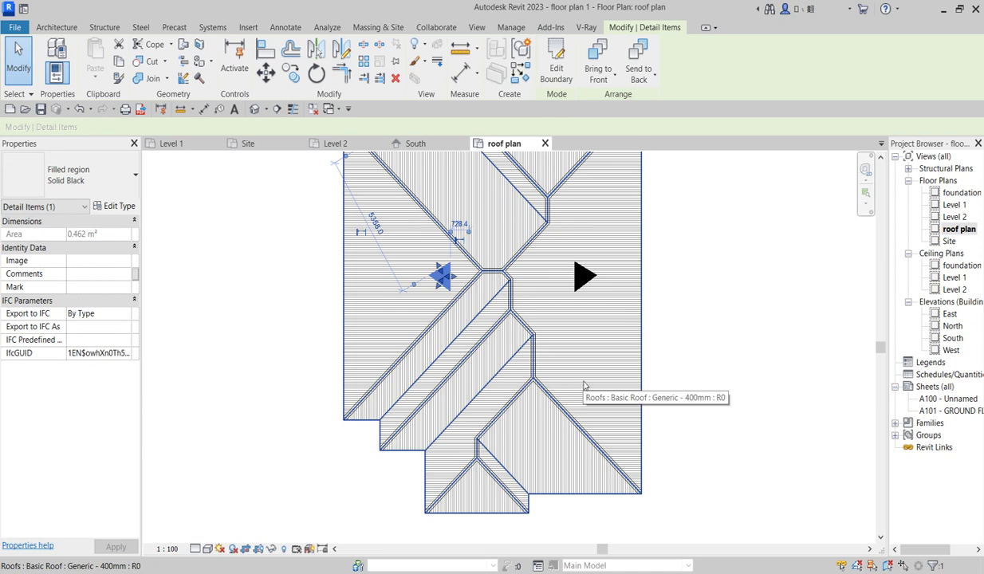
{"action": "key", "text": "Left"}
{"action": "key", "text": "Left"}
{"action": "key", "text": "Left"}
{"action": "key", "text": "Left"}
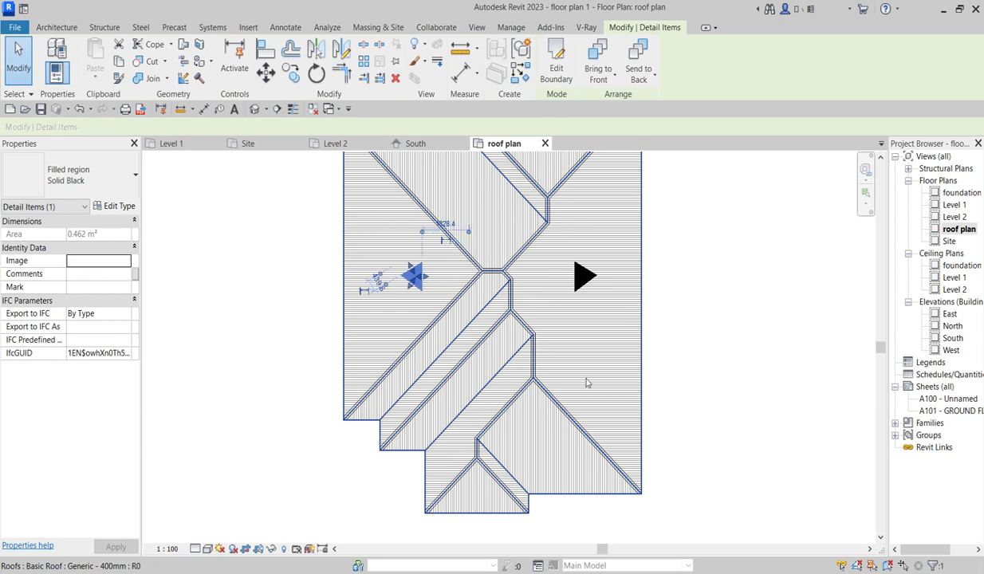
{"action": "key", "text": "Left"}
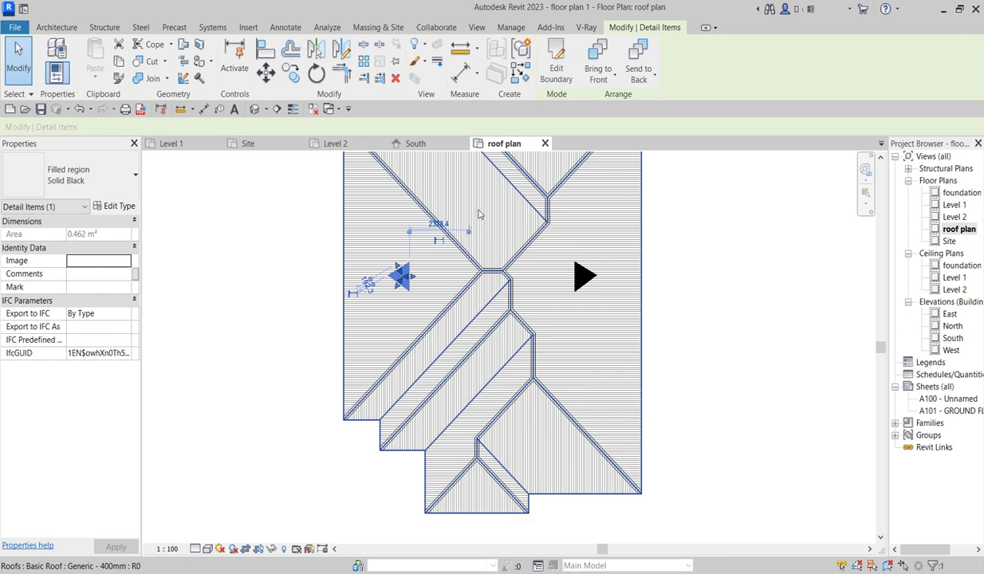
{"action": "scroll", "coordinate": [483, 267], "scroll_direction": "down", "scroll_amount": 2}
{"action": "key", "text": "Escape"}
{"action": "scroll", "coordinate": [542, 402], "scroll_direction": "up", "scroll_amount": 2}
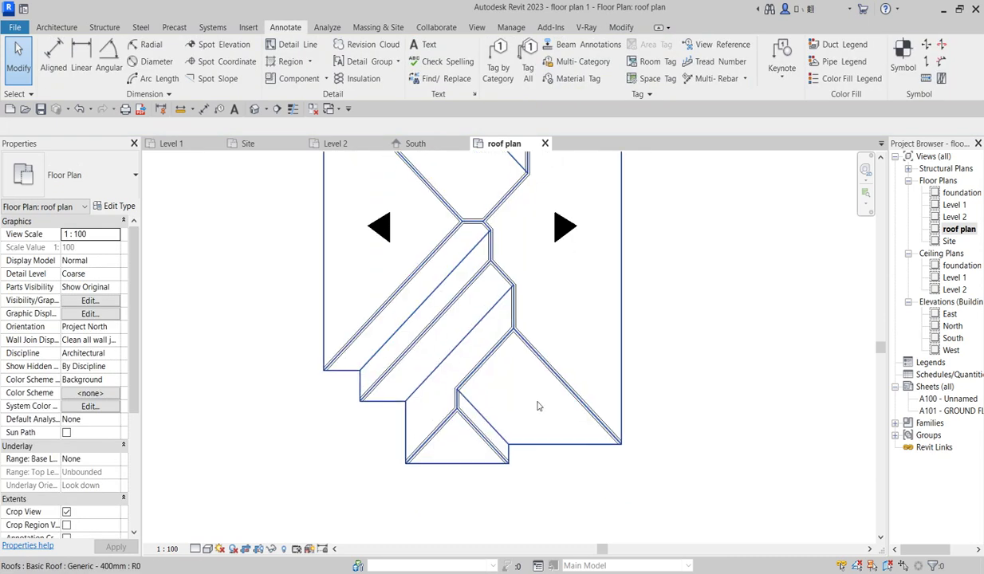
Copy the right-pointing arrow down onto the lower roof face.
{"action": "left_click", "coordinate": [559, 237]}
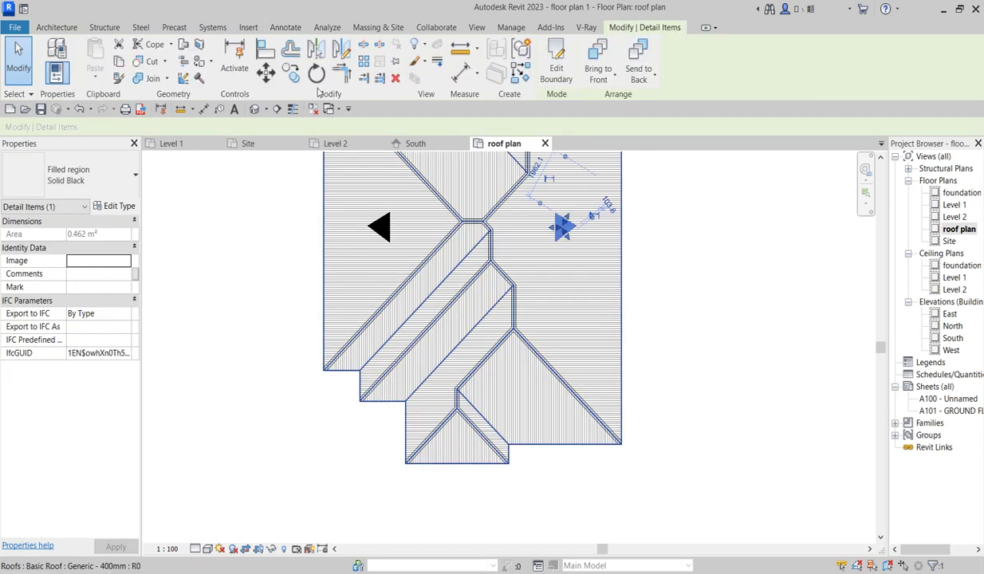
{"action": "left_click", "coordinate": [291, 72]}
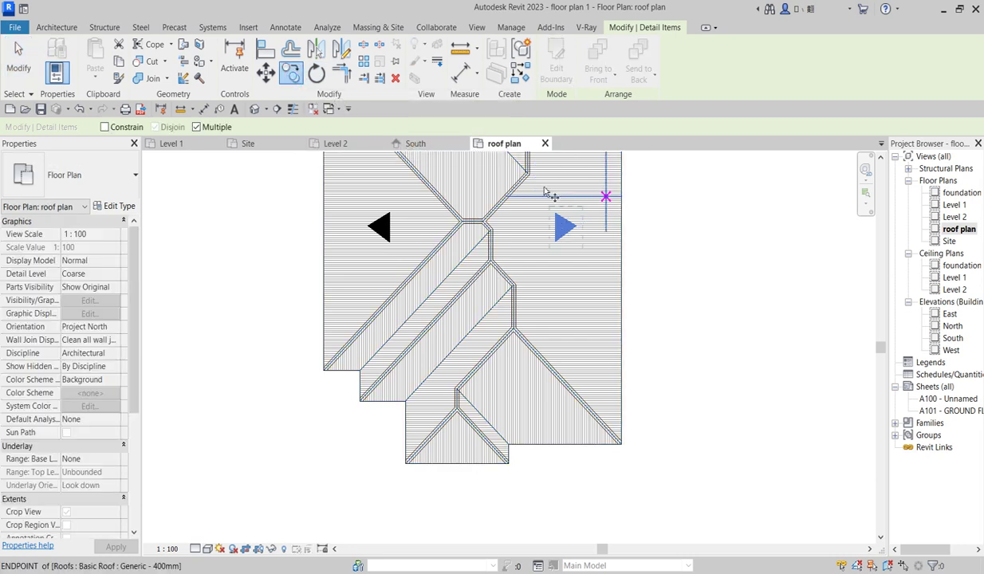
{"action": "left_click", "coordinate": [564, 233]}
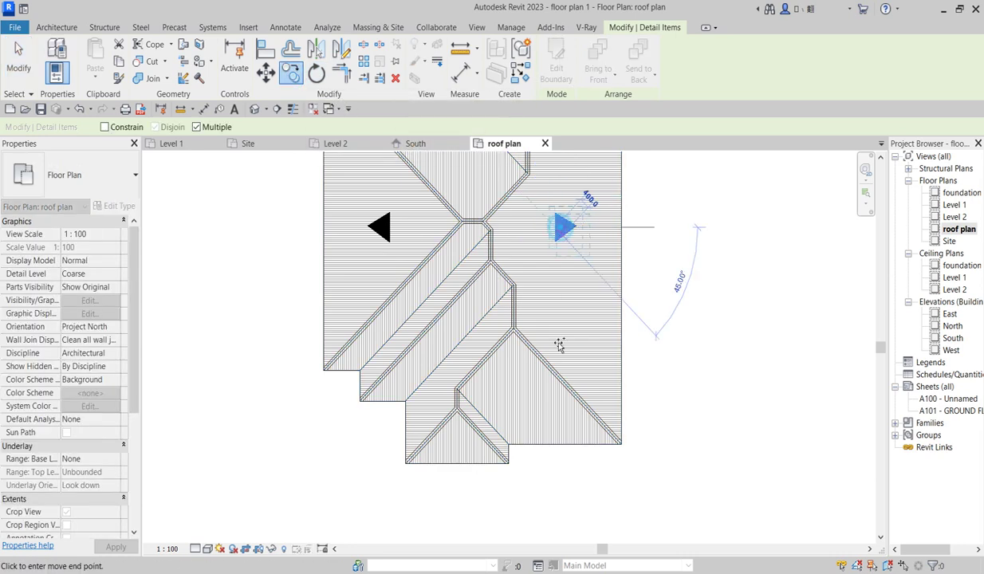
{"action": "left_click", "coordinate": [529, 392]}
{"action": "key", "text": "Escape"}
Rotate the copied arrow 90° to point down and nudge it into place.
{"action": "key", "text": "r"}
{"action": "key", "text": "o"}
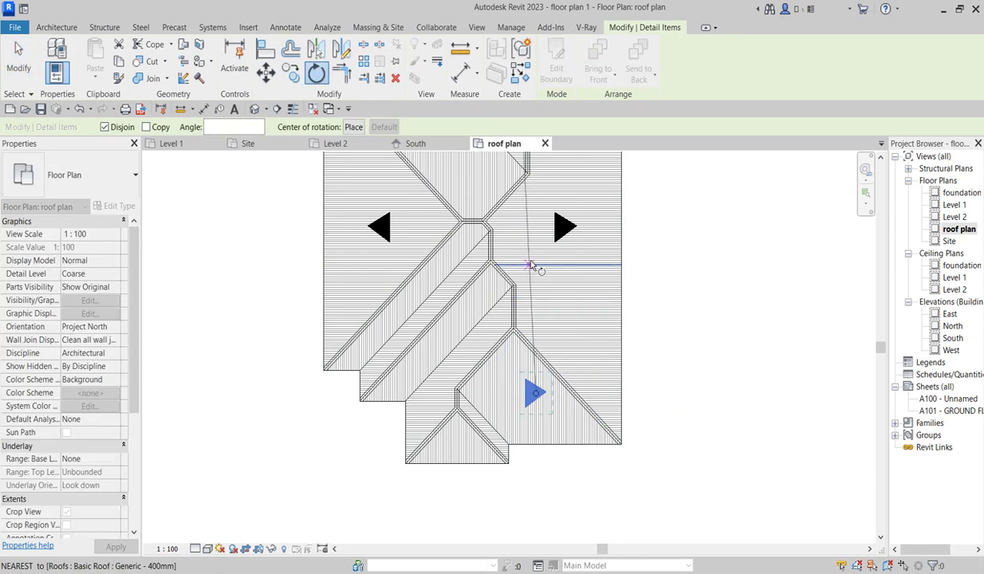
{"action": "left_click", "coordinate": [690, 390]}
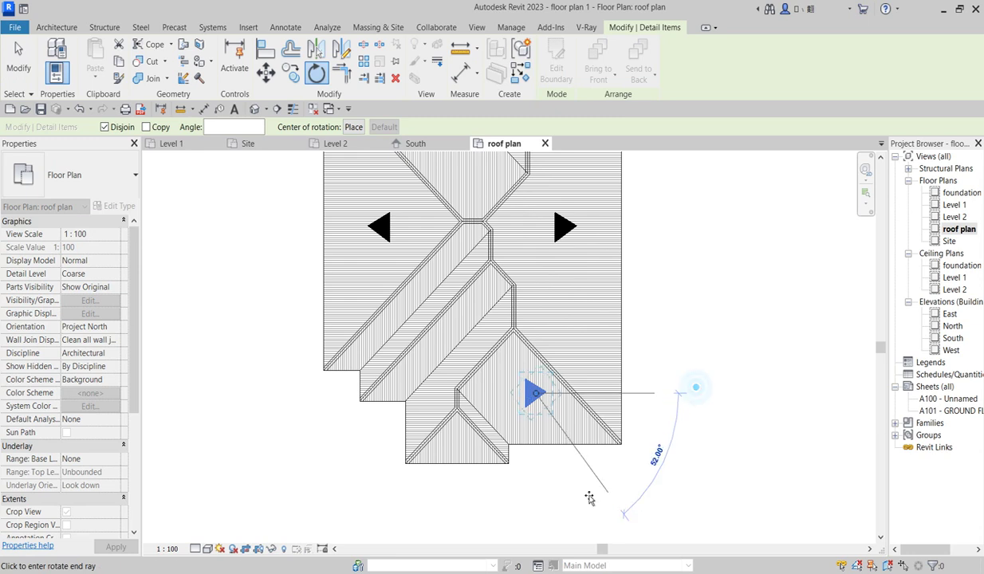
{"action": "left_click", "coordinate": [538, 501]}
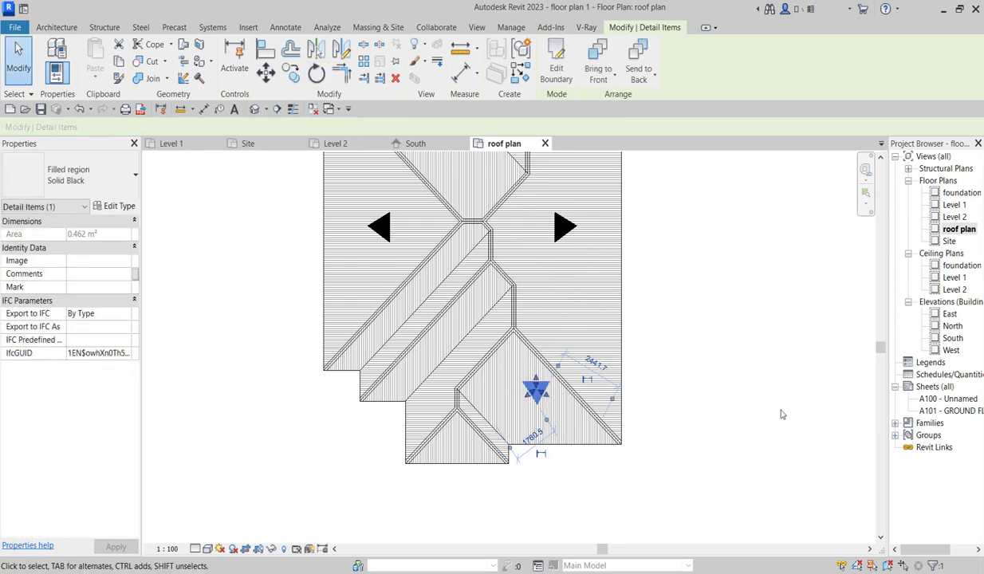
{"action": "key", "text": "Left"}
{"action": "key", "text": "Left"}
{"action": "key", "text": "Left"}
{"action": "key", "text": "Down"}
{"action": "key", "text": "Down"}
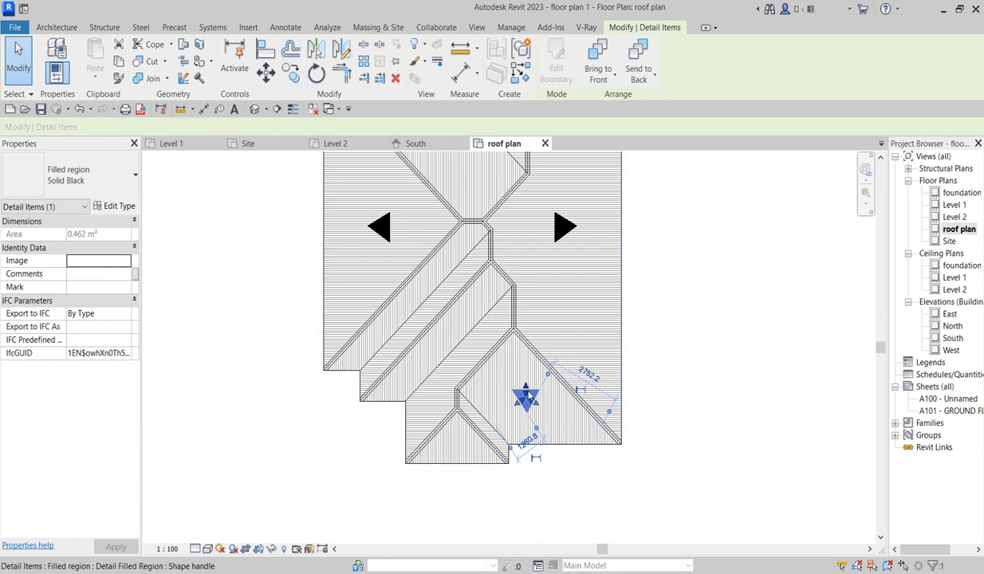
{"action": "scroll", "coordinate": [526, 394], "scroll_direction": "up", "scroll_amount": 2}
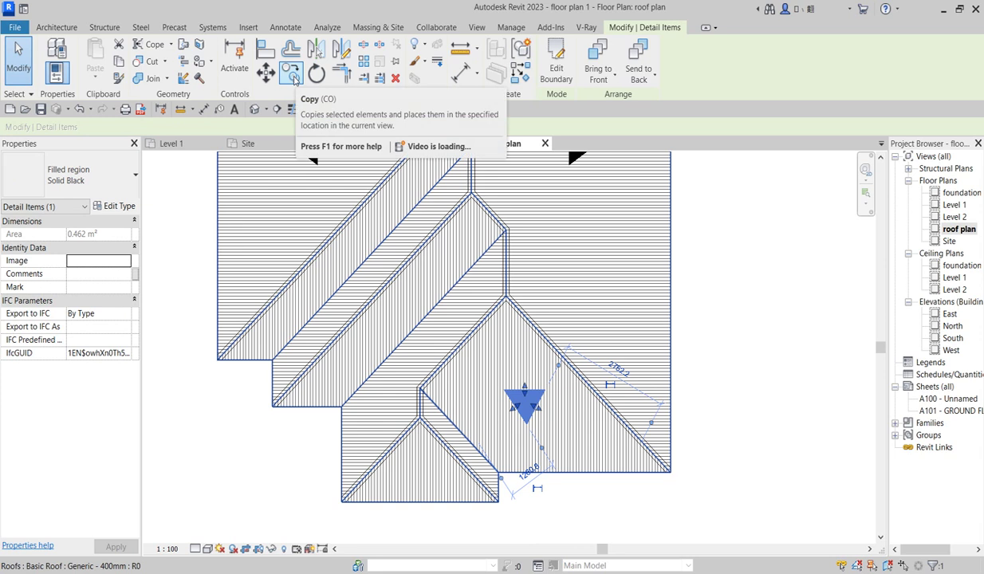
Copy the down-pointing arrow onto the small bottom roof face.
{"action": "left_click", "coordinate": [292, 73]}
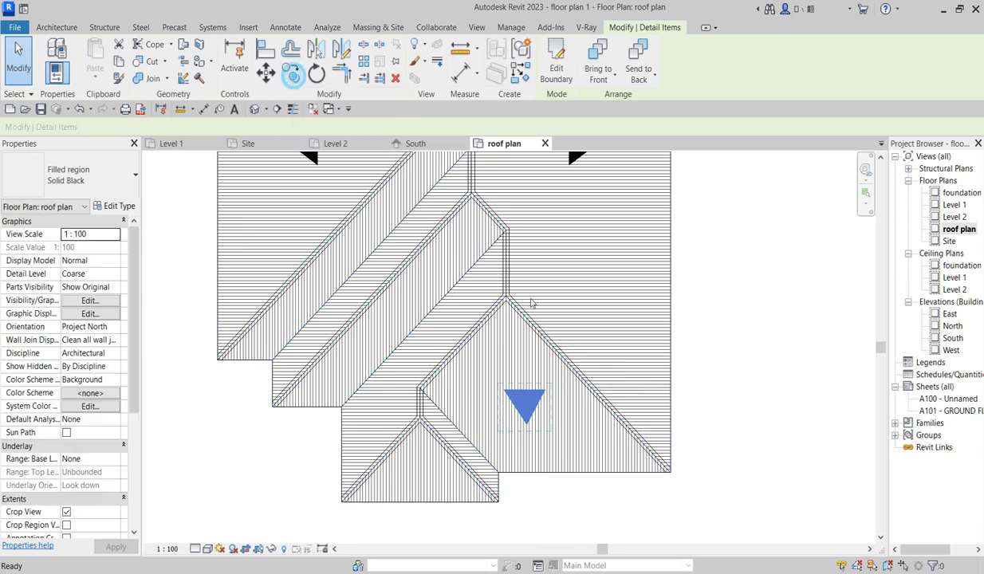
{"action": "left_click", "coordinate": [532, 394]}
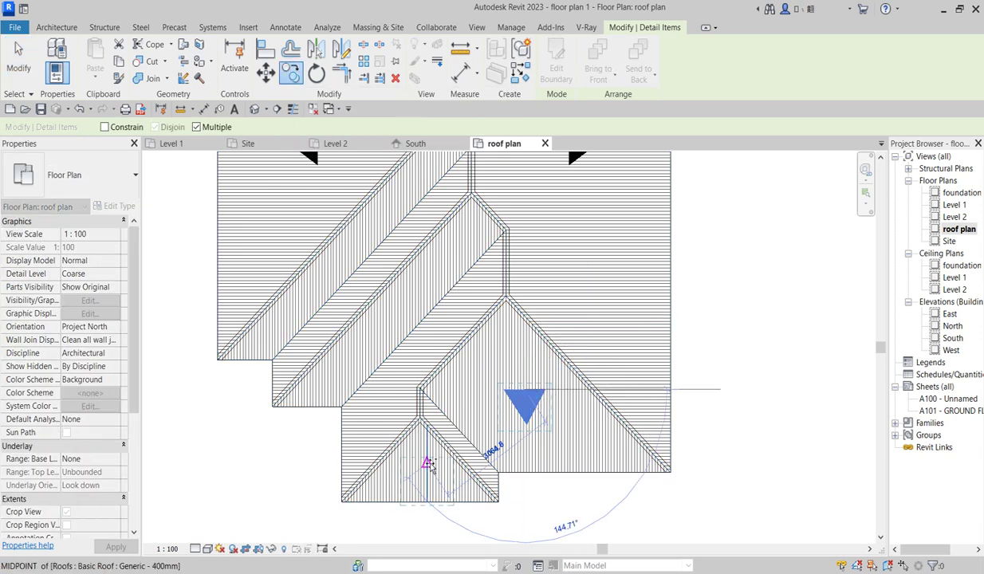
{"action": "left_click", "coordinate": [426, 461]}
{"action": "scroll", "coordinate": [386, 336], "scroll_direction": "down", "scroll_amount": 2}
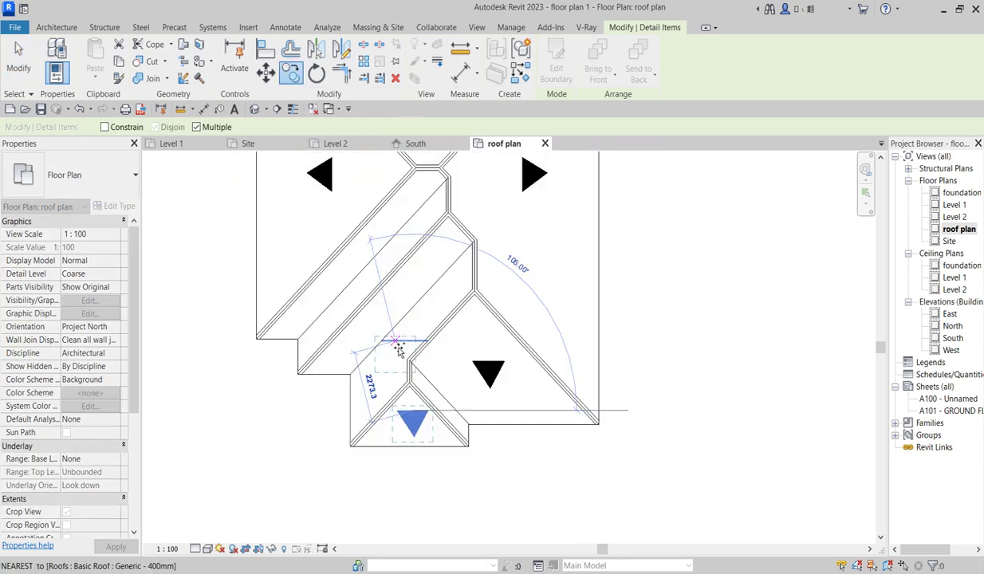
{"action": "scroll", "coordinate": [387, 362], "scroll_direction": "up", "scroll_amount": 2}
{"action": "scroll", "coordinate": [446, 398], "scroll_direction": "down", "scroll_amount": 2}
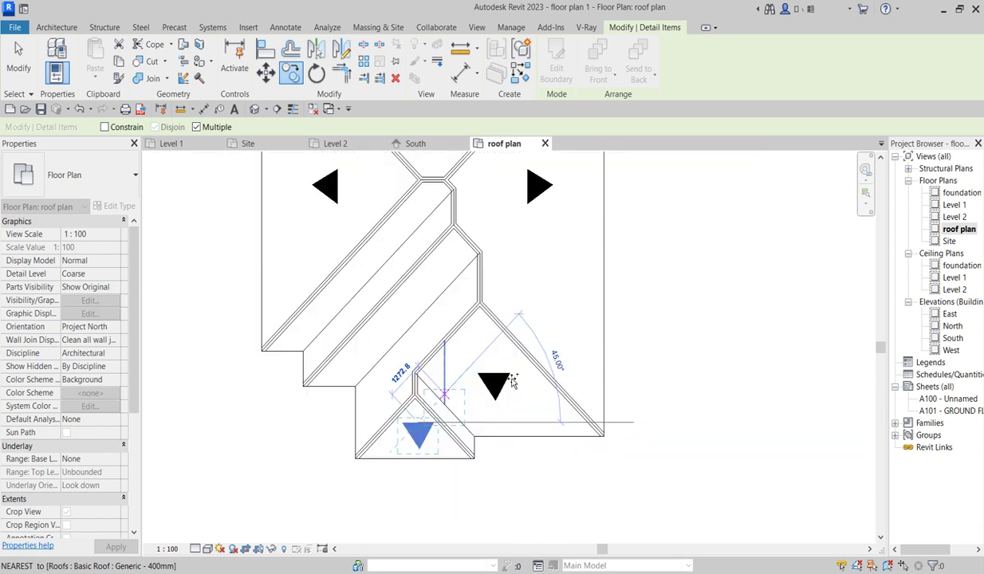
{"action": "scroll", "coordinate": [464, 433], "scroll_direction": "down", "scroll_amount": 1}
{"action": "scroll", "coordinate": [464, 431], "scroll_direction": "up", "scroll_amount": 2}
{"action": "scroll", "coordinate": [461, 425], "scroll_direction": "down", "scroll_amount": 3}
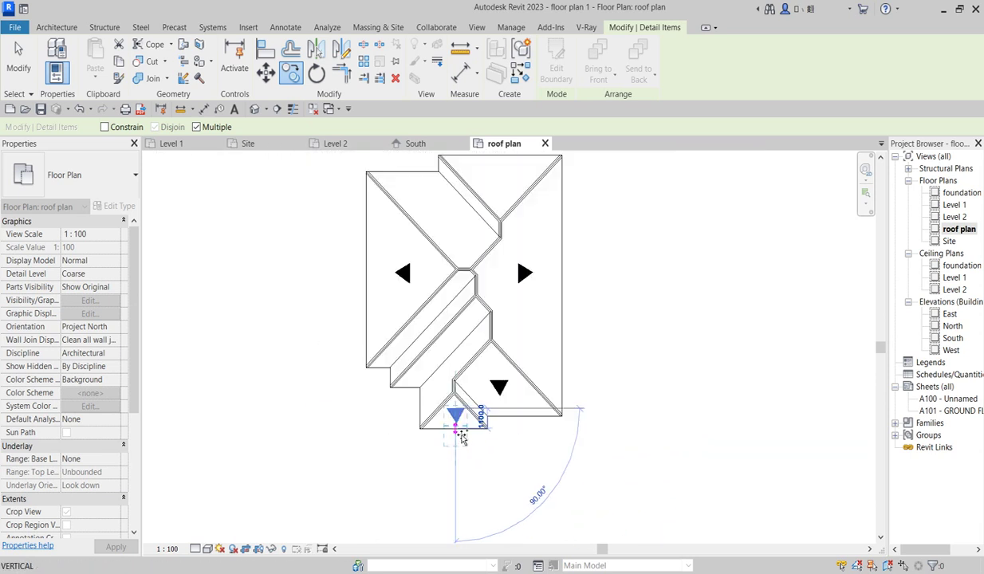
{"action": "scroll", "coordinate": [461, 422], "scroll_direction": "up", "scroll_amount": 2}
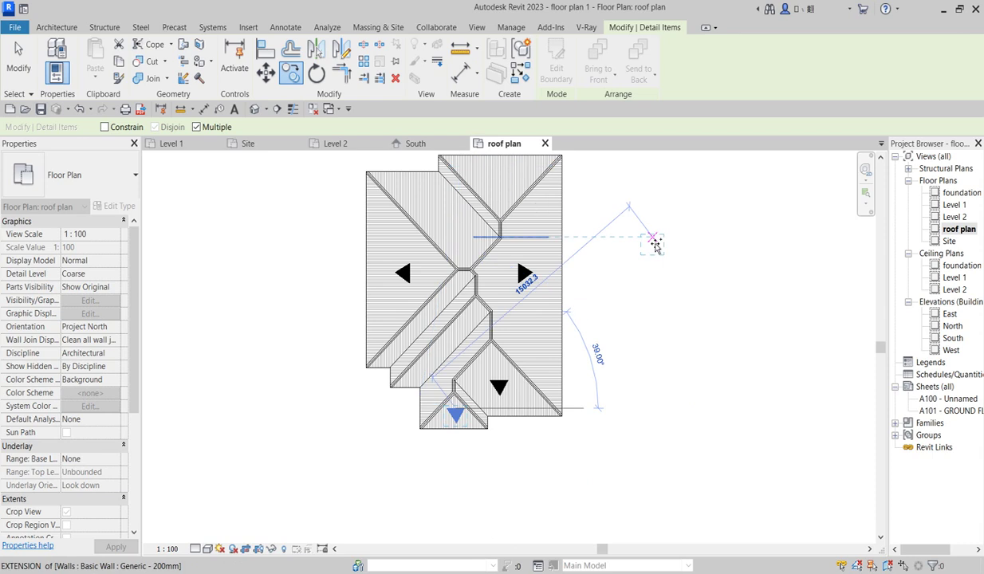
{"action": "left_click", "coordinate": [466, 446]}
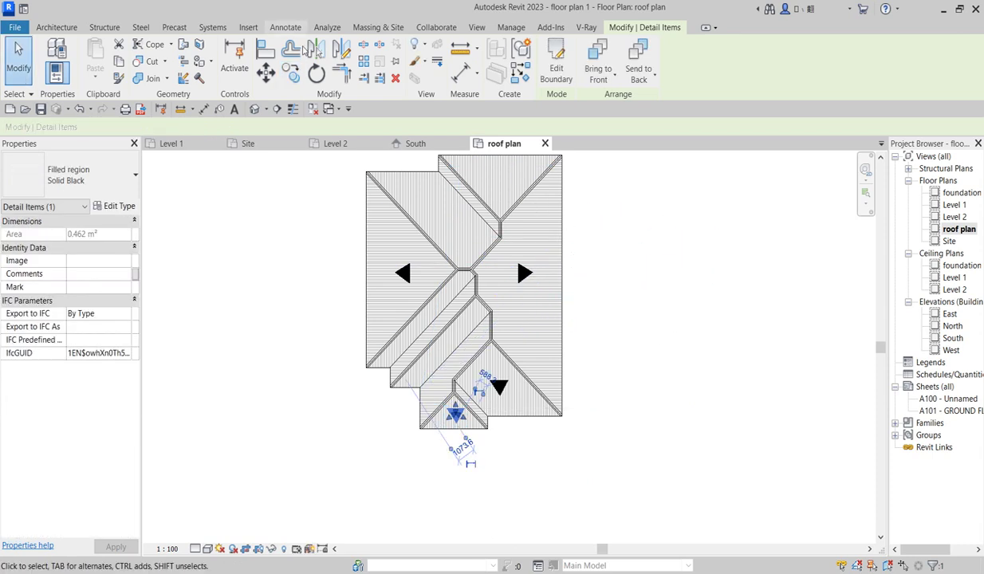
Mirror the bottom arrow across a horizontal axis to the top face, nudging it into place.
{"action": "left_click", "coordinate": [339, 48]}
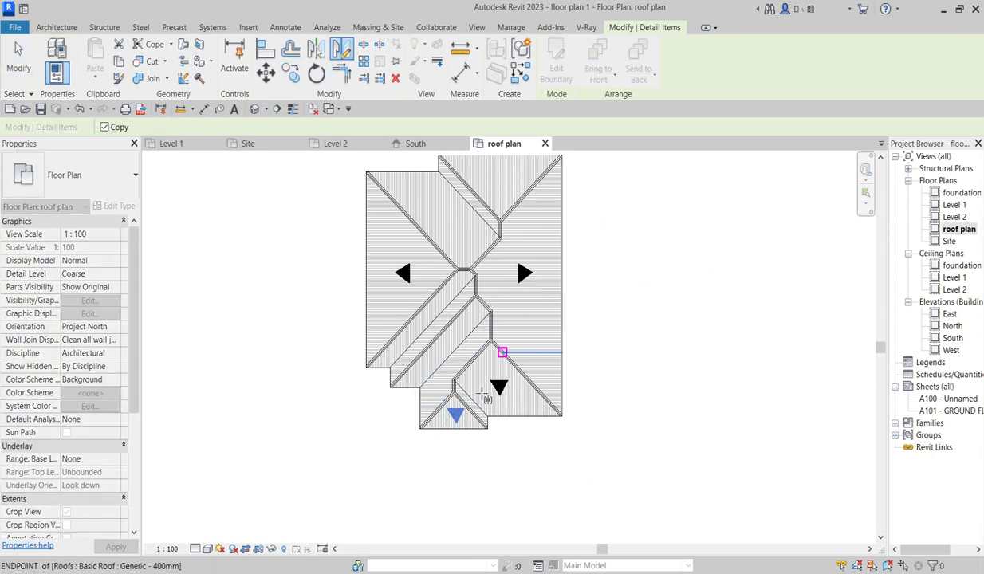
{"action": "left_click", "coordinate": [570, 306]}
{"action": "left_click", "coordinate": [698, 305]}
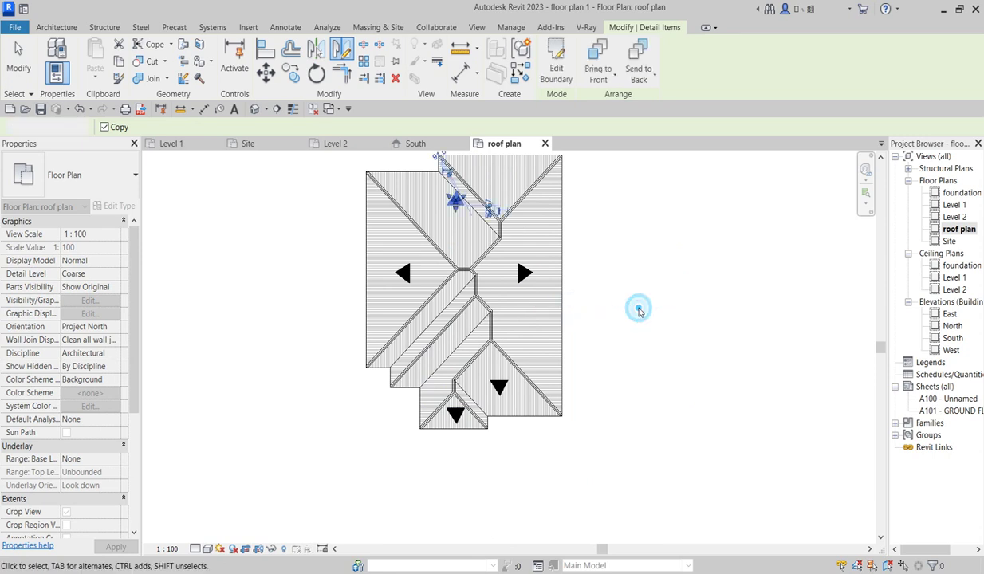
{"action": "scroll", "coordinate": [522, 381], "scroll_direction": "down", "scroll_amount": 2}
{"action": "scroll", "coordinate": [532, 272], "scroll_direction": "up", "scroll_amount": 2}
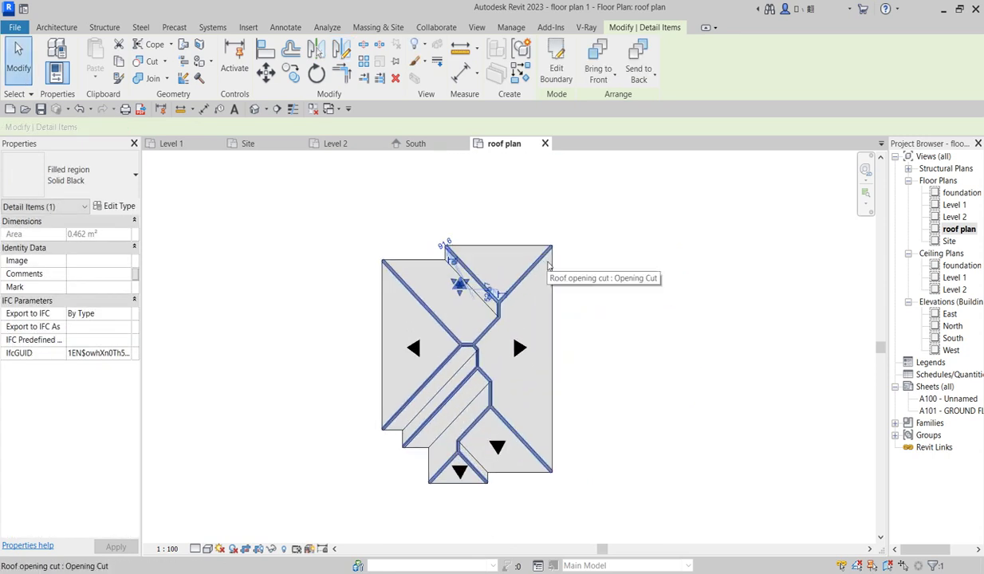
{"action": "key", "text": "Down"}
{"action": "key", "text": "Down"}
{"action": "key", "text": "Left"}
{"action": "key", "text": "Down"}
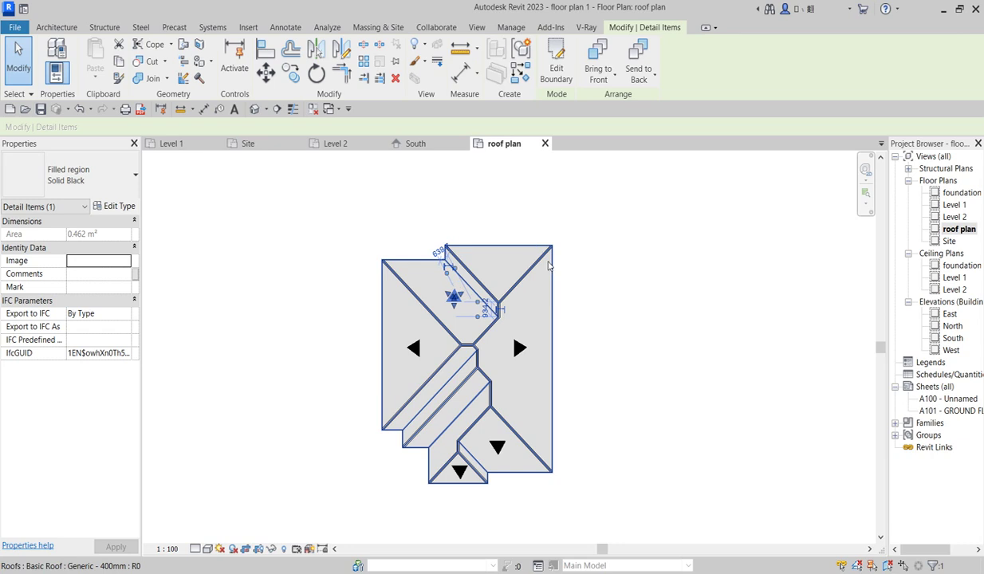
{"action": "scroll", "coordinate": [435, 288], "scroll_direction": "up", "scroll_amount": 2}
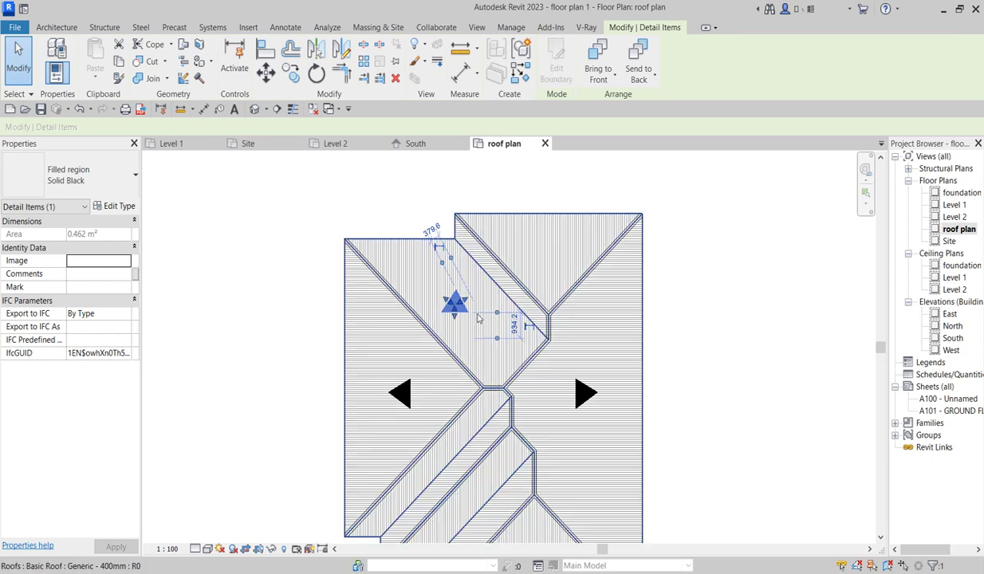
{"action": "scroll", "coordinate": [477, 319], "scroll_direction": "up", "scroll_amount": 1}
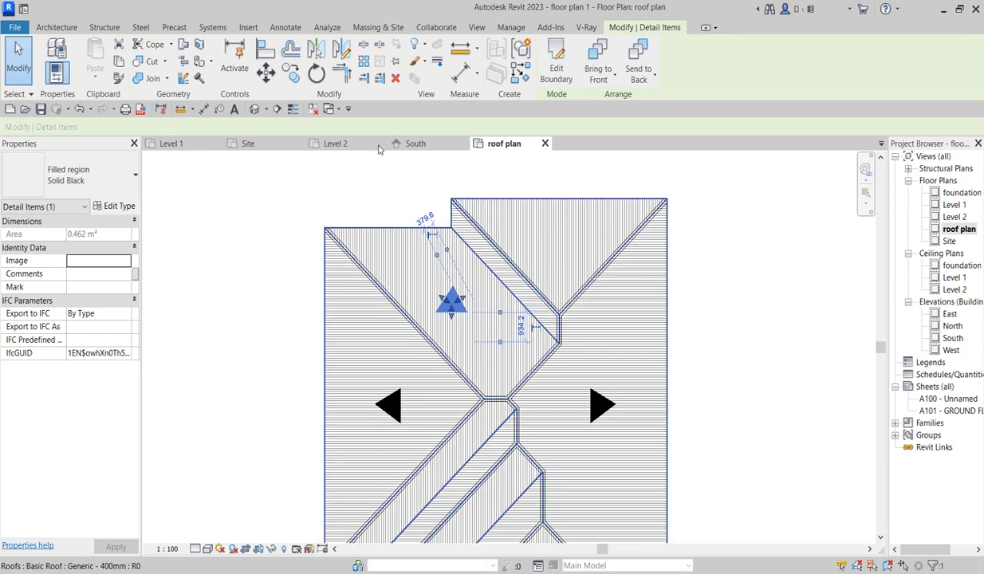
Copy the upward-pointing arrow onto the upper-right roof face.
{"action": "left_click", "coordinate": [295, 83]}
{"action": "left_click", "coordinate": [452, 311]}
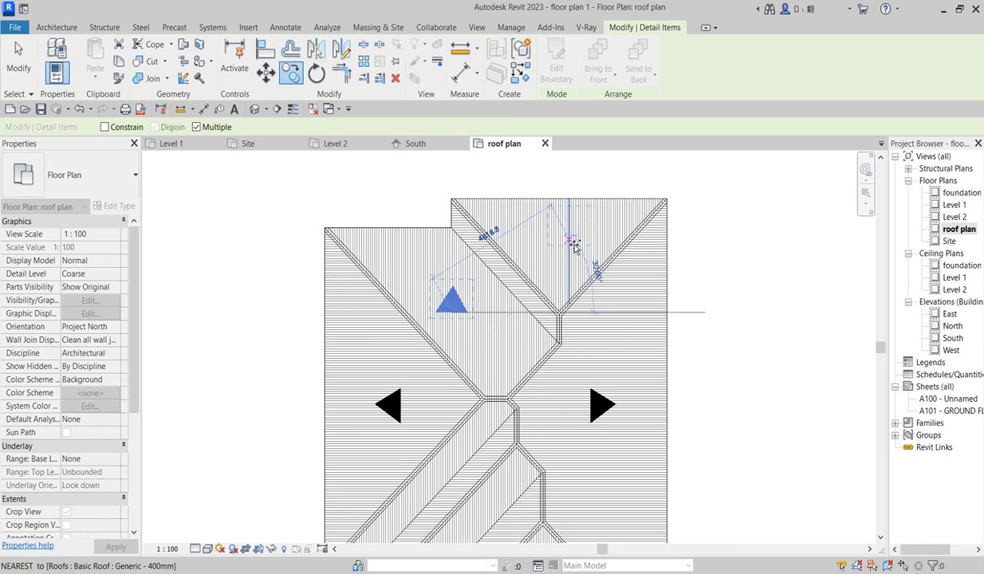
{"action": "left_click", "coordinate": [562, 232]}
{"action": "scroll", "coordinate": [700, 315], "scroll_direction": "down", "scroll_amount": 2}
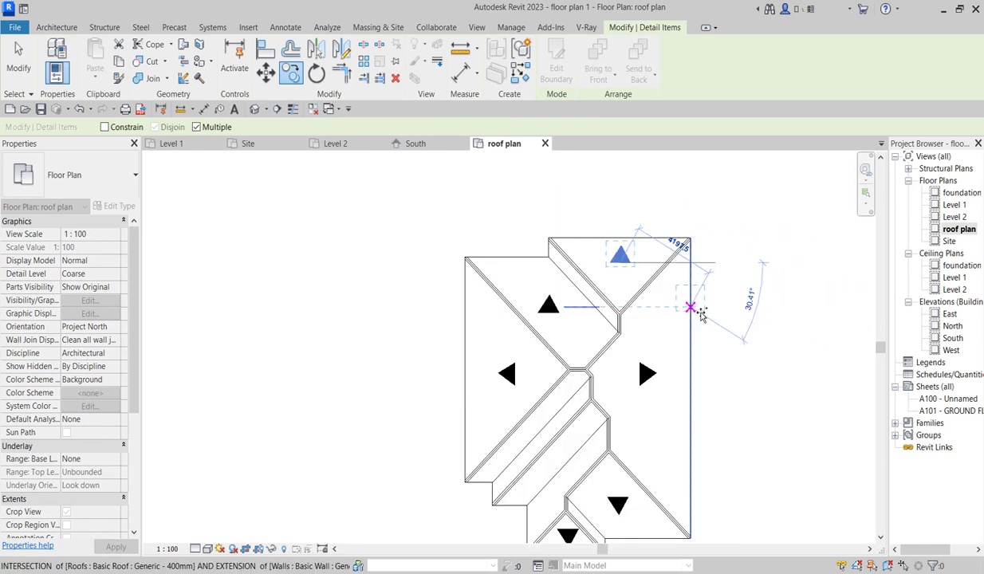
{"action": "left_click", "coordinate": [690, 307]}
{"action": "key", "text": "Escape"}
{"action": "scroll", "coordinate": [690, 334], "scroll_direction": "down", "scroll_amount": 2}
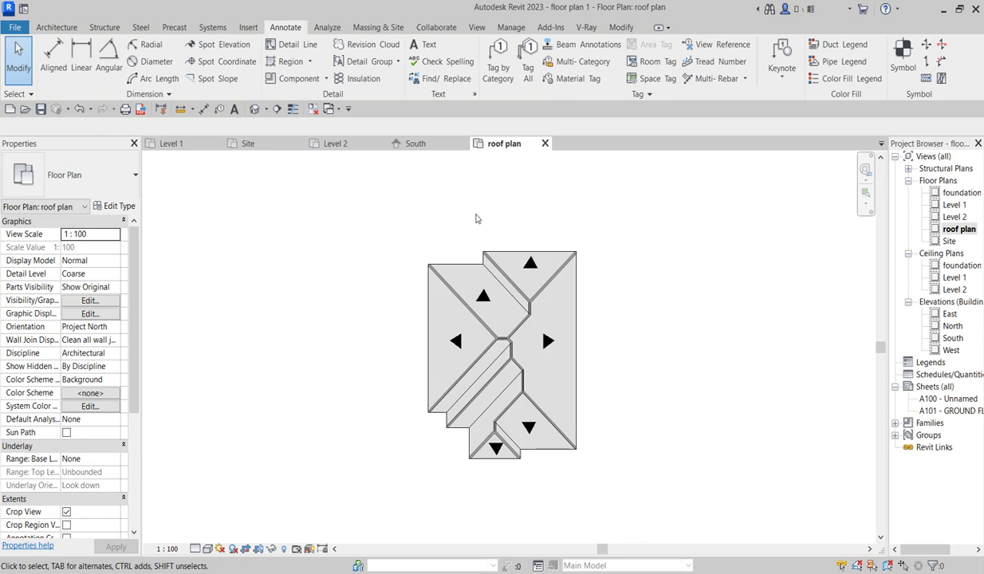
Zoom to fit the whole hip roof plan with all six slope arrows.
{"action": "scroll", "coordinate": [661, 518], "scroll_direction": "up", "scroll_amount": 1}
{"action": "right_click", "coordinate": [641, 305]}
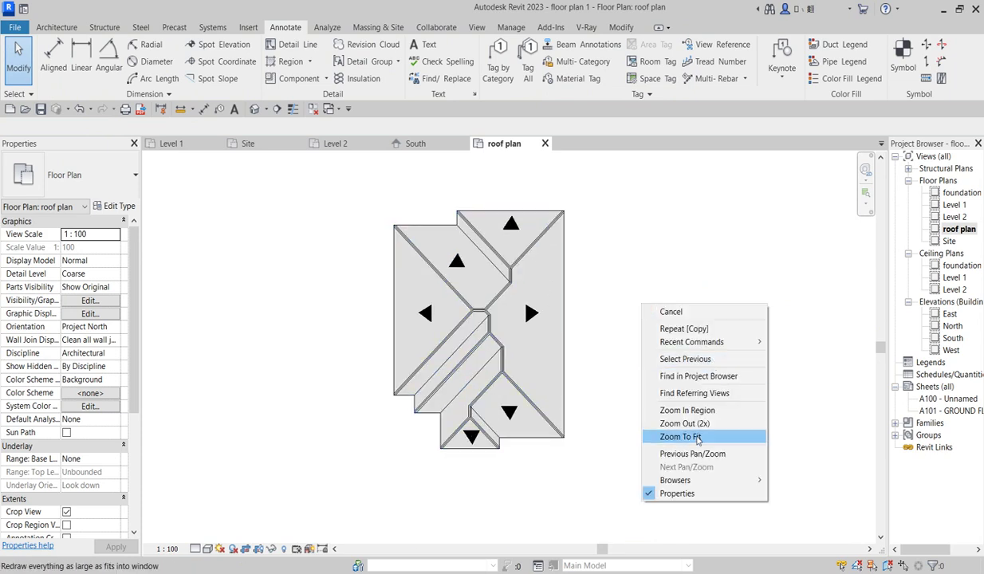
{"action": "left_click", "coordinate": [696, 438]}
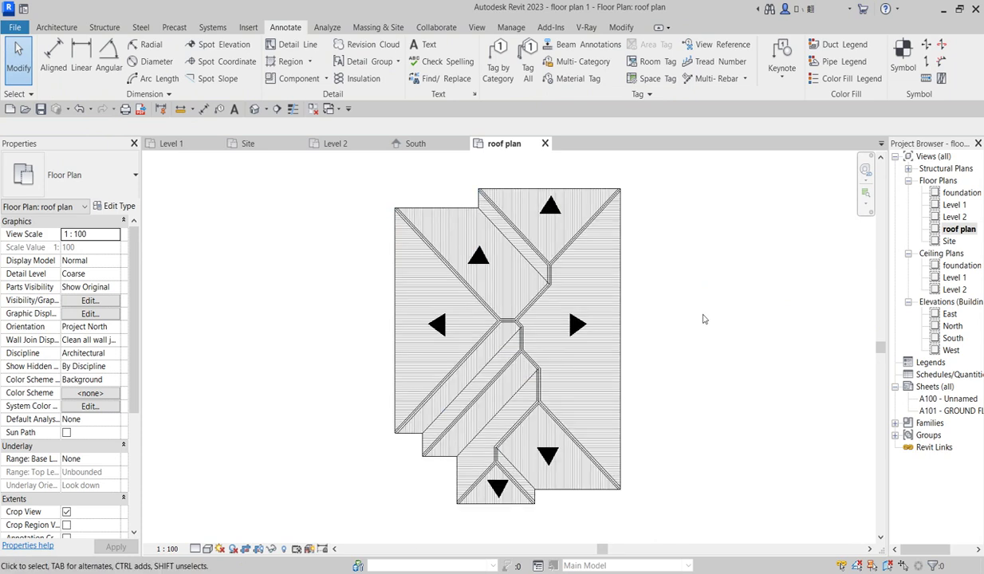